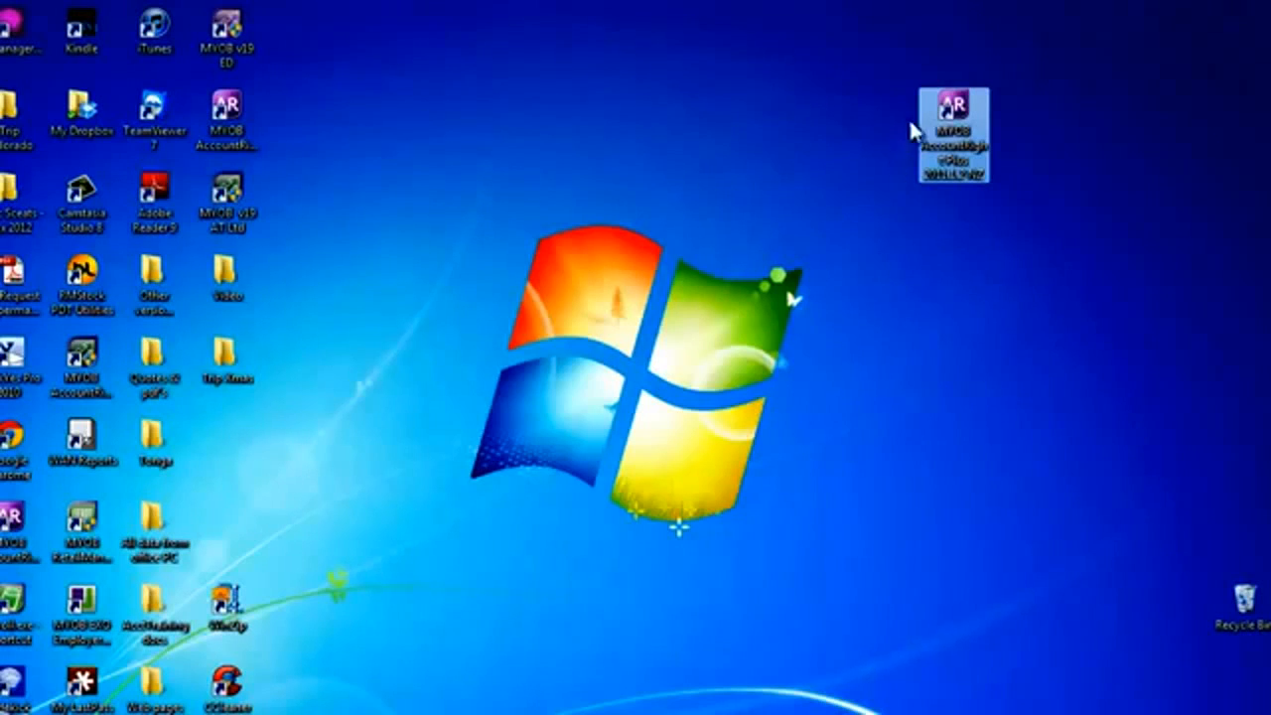
- Launch MYOB AccountRight Plus and start a new company file for the AccountRight Standard product
{"action": "double_click", "coordinate": [946, 125]}
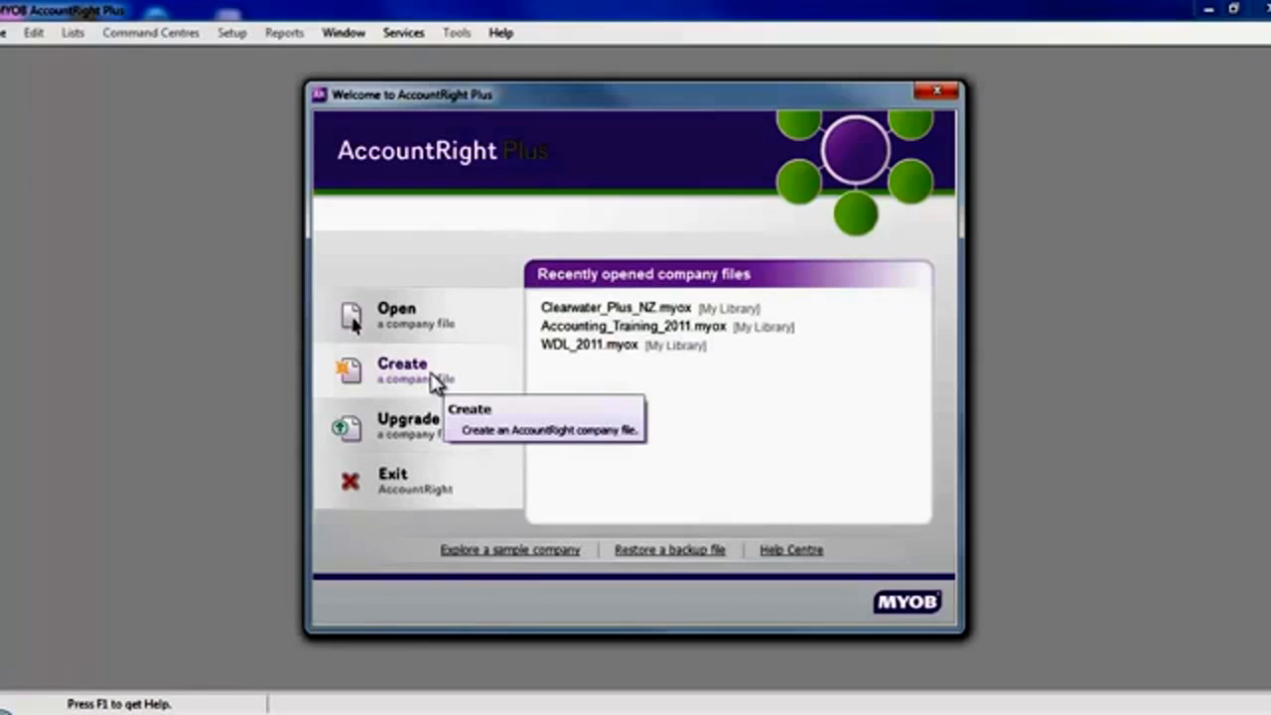
{"action": "left_click", "coordinate": [434, 382]}
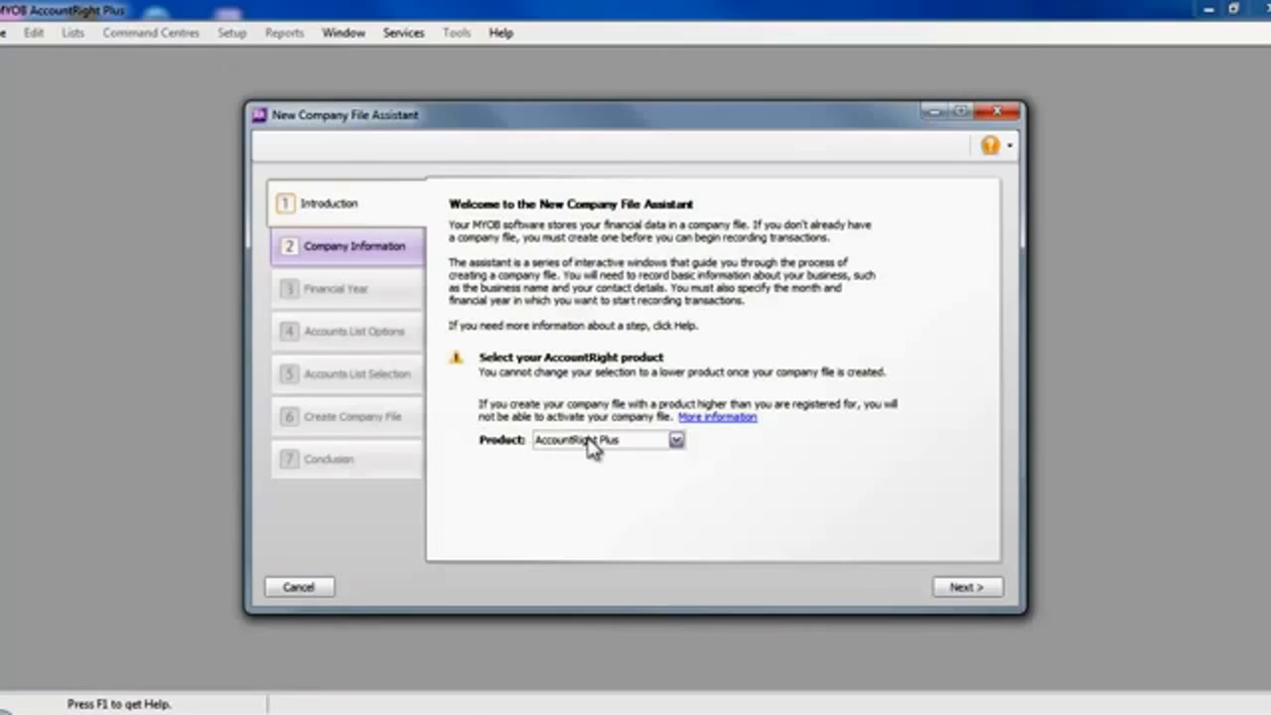
{"action": "left_click", "coordinate": [676, 442]}
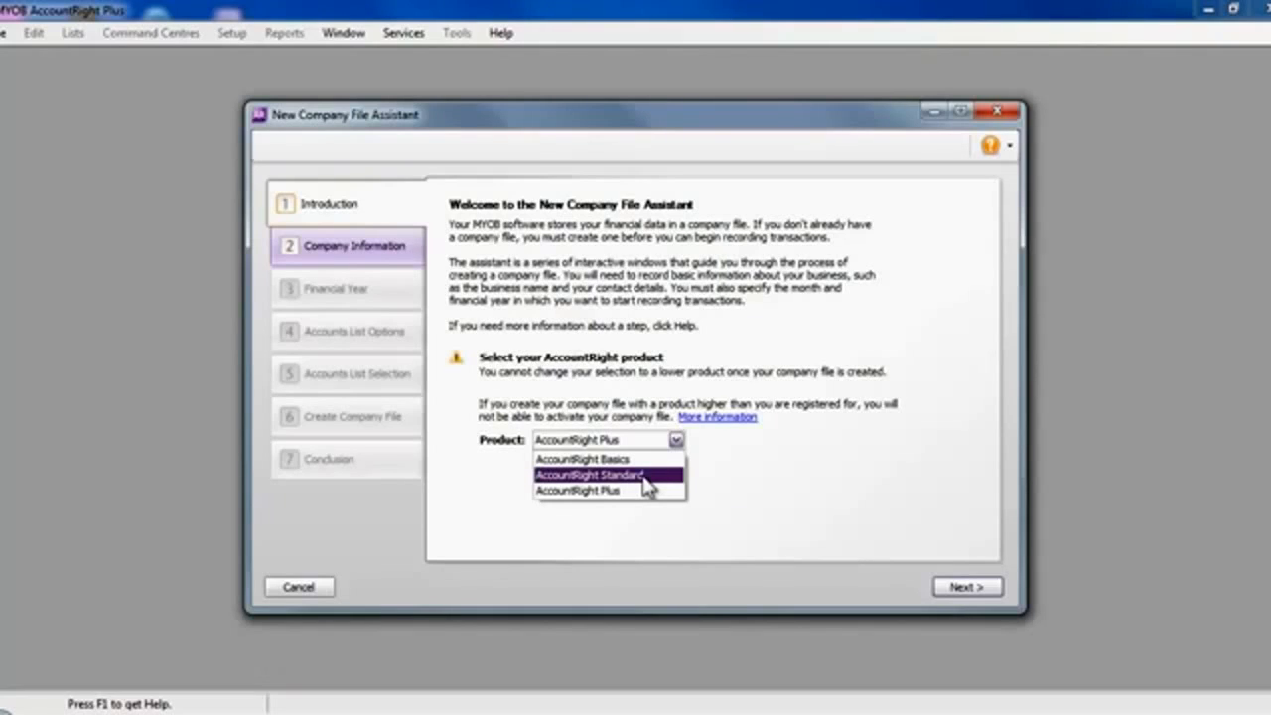
{"action": "left_click", "coordinate": [647, 475]}
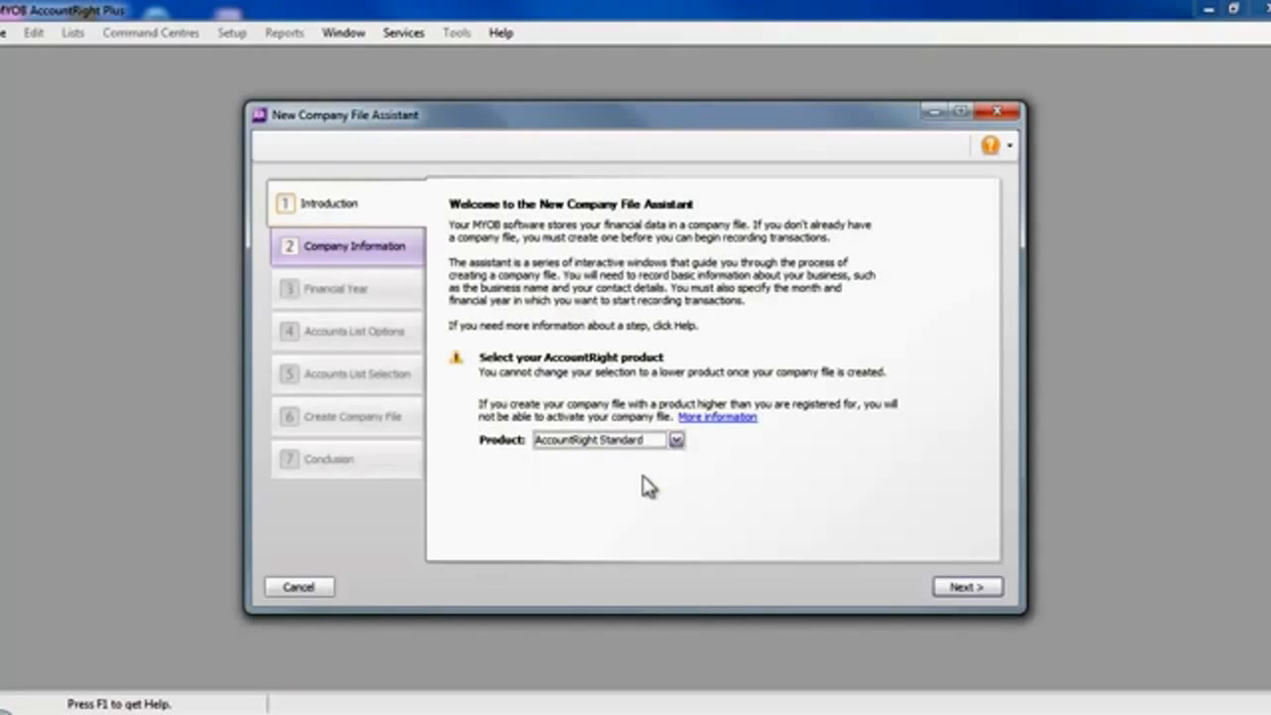
{"action": "left_click", "coordinate": [980, 585]}
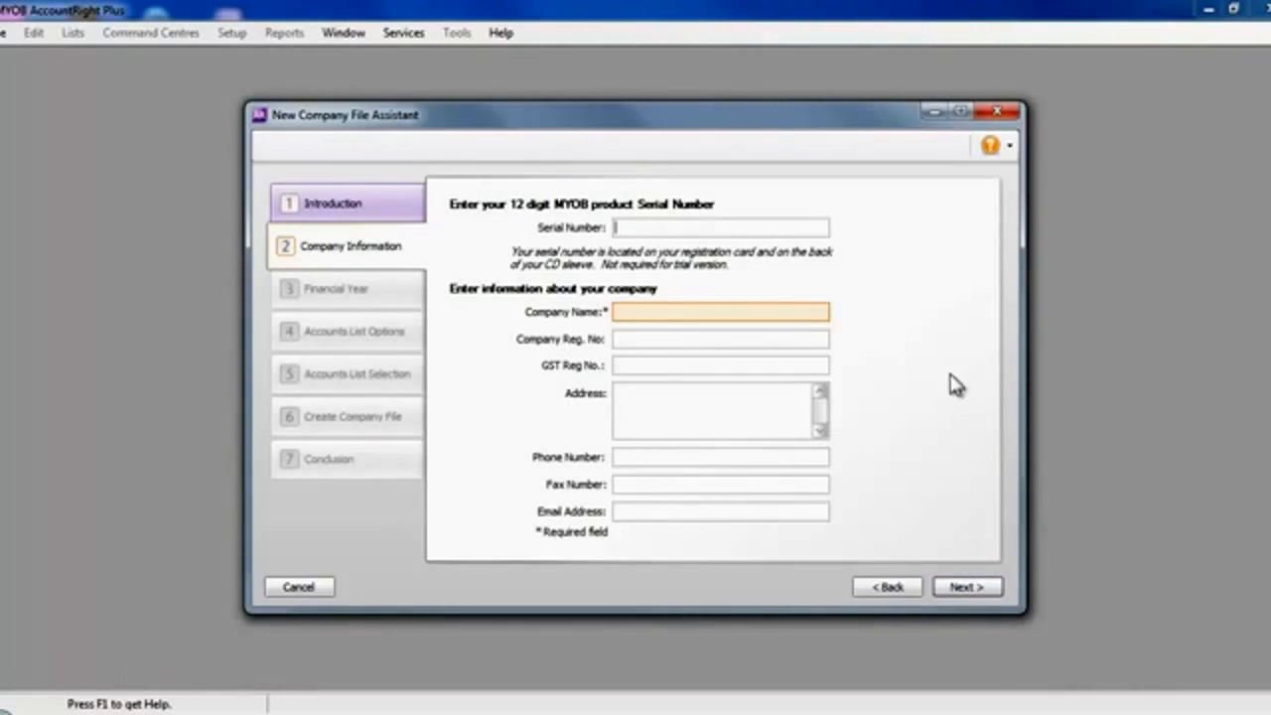
- Enter "Noddy's Kitchen Services" as the company name and continue to the financial year settings
{"action": "left_click", "coordinate": [725, 314]}
{"action": "type", "text": "Noddy's Kitchen "}
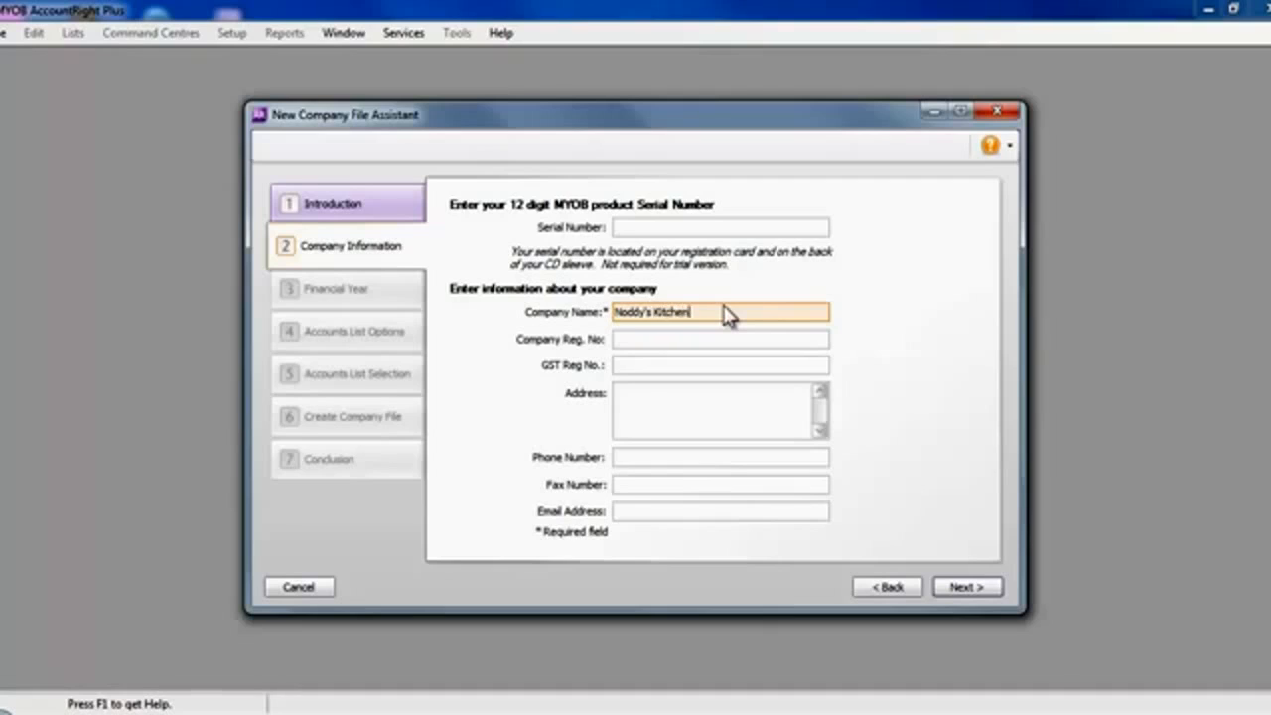
{"action": "type", "text": "Service"}
{"action": "type", "text": "s"}
{"action": "left_click", "coordinate": [963, 587]}
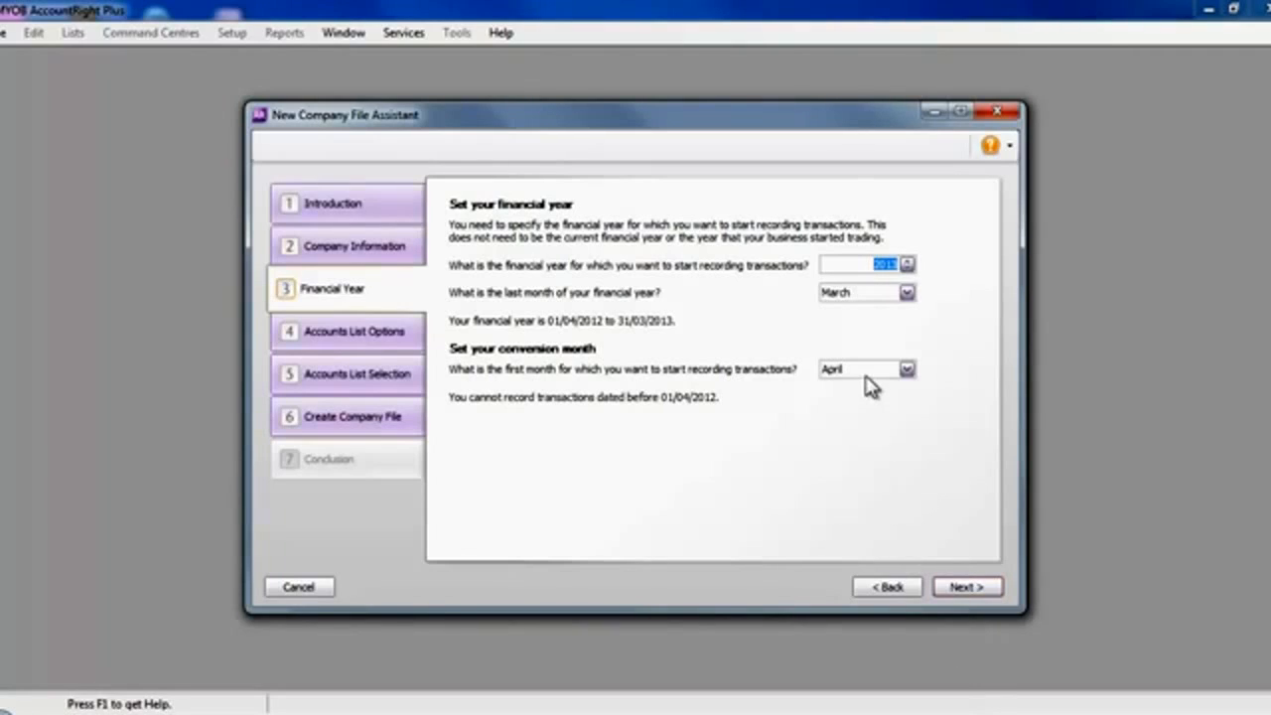
- Accept financial year 2013 ending in March with April as conversion month, and start with an accounts list provided by MYOB
{"action": "mouse_move", "coordinate": [867, 385]}
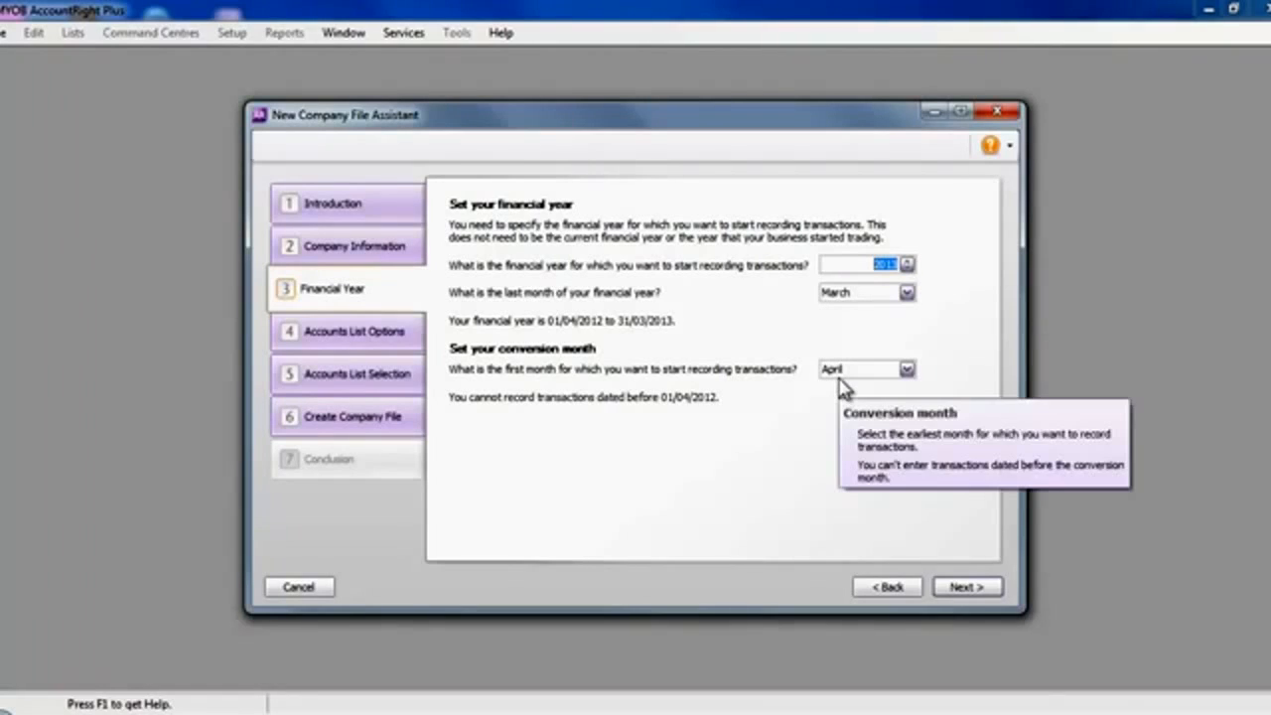
{"action": "left_click", "coordinate": [960, 587]}
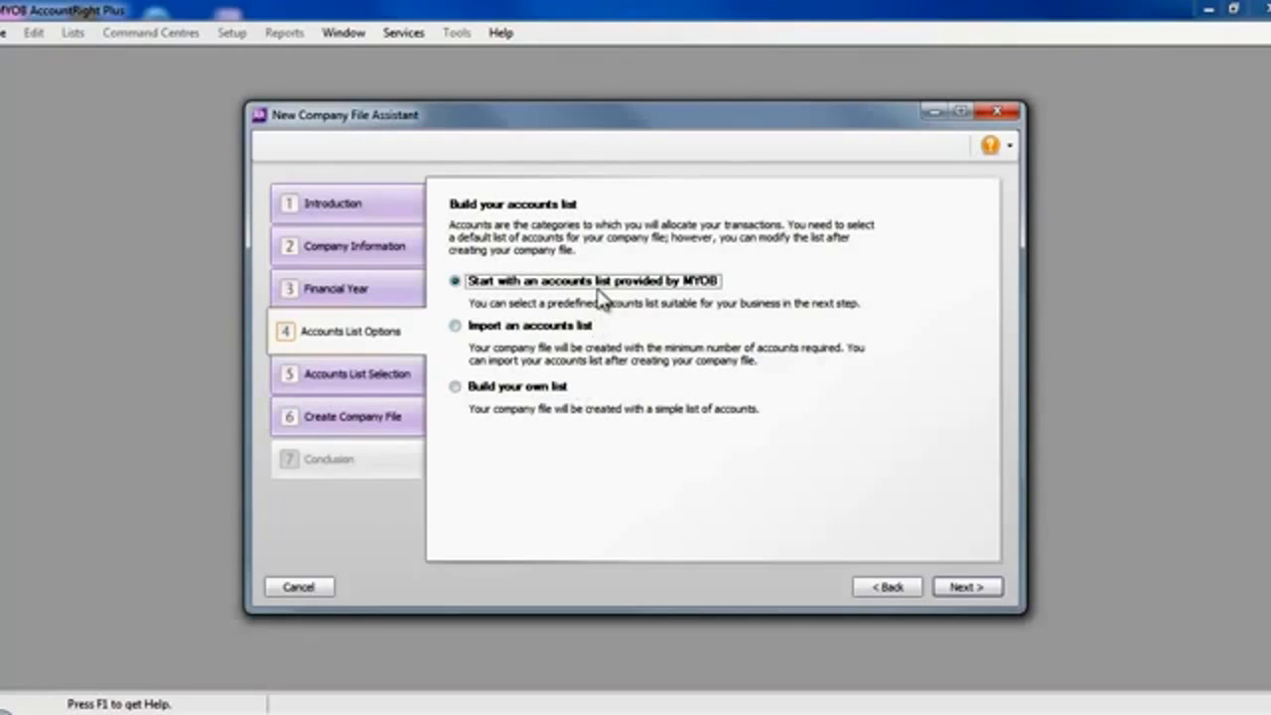
{"action": "mouse_move", "coordinate": [603, 291]}
{"action": "left_click", "coordinate": [969, 587]}
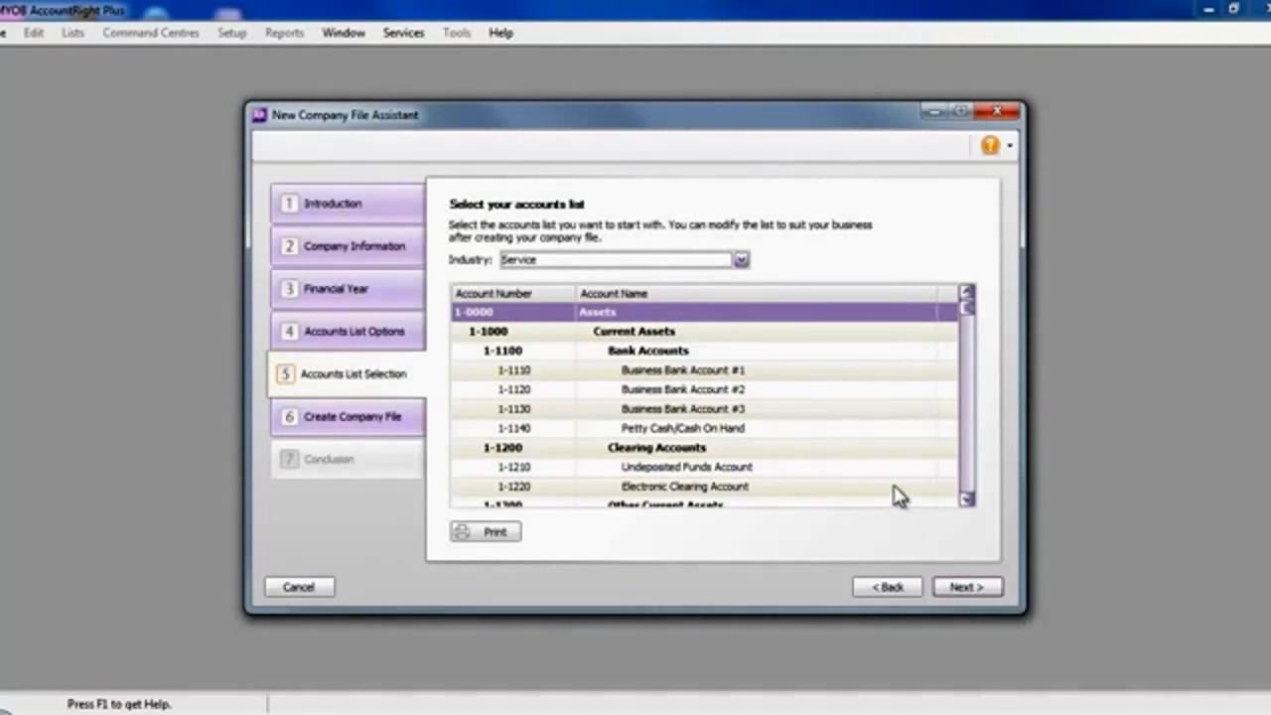
- Choose the Service industry accounts list, look through its accounts and accept it for the company file
{"action": "left_click", "coordinate": [741, 262]}
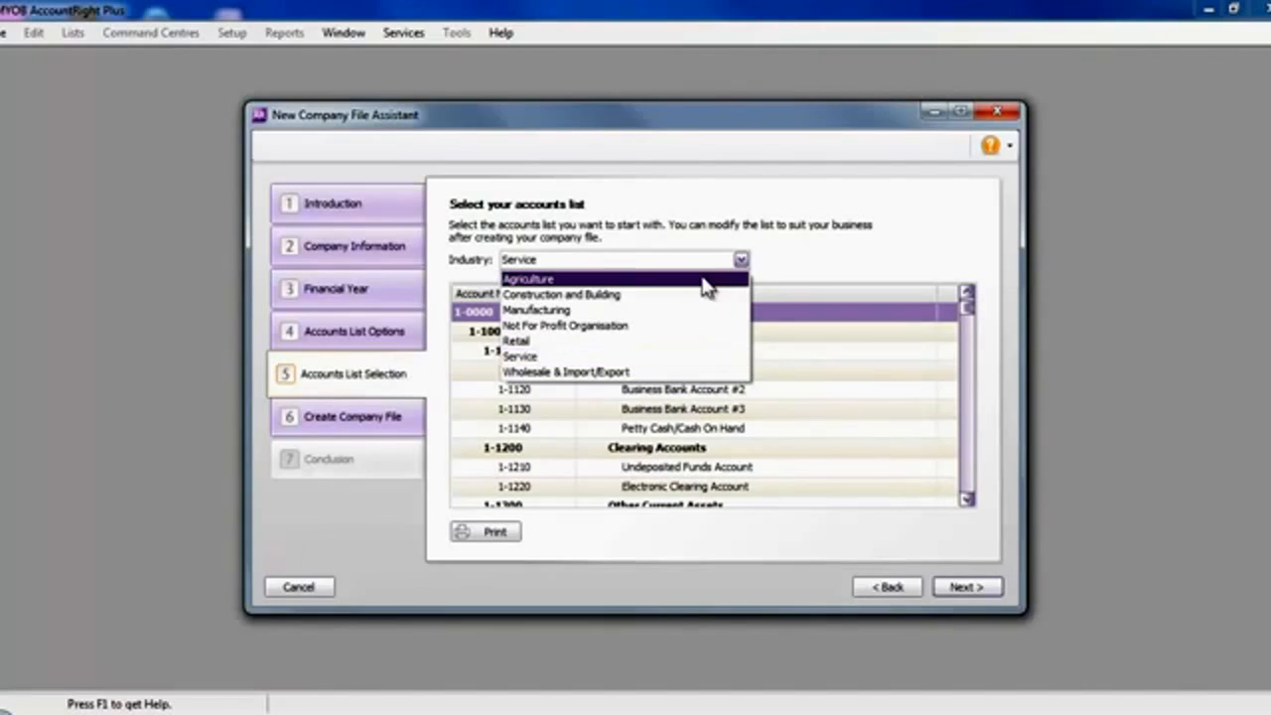
{"action": "left_click", "coordinate": [686, 357]}
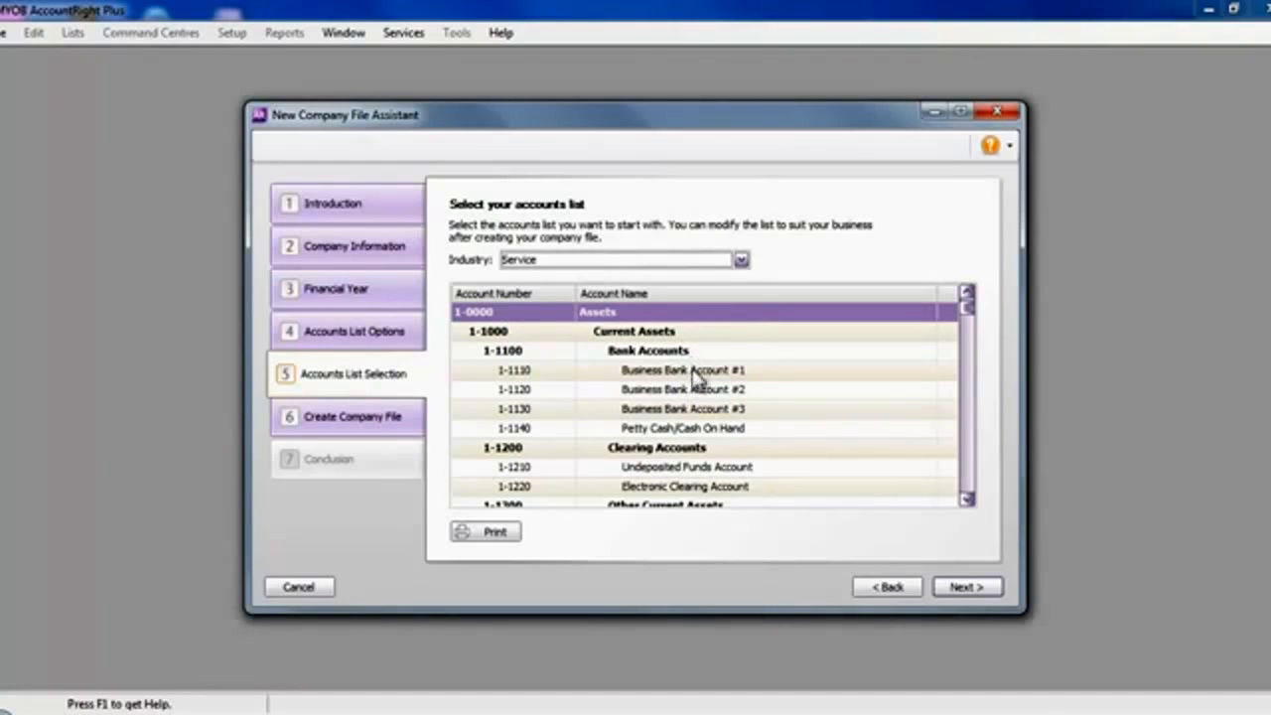
{"action": "left_click", "coordinate": [965, 500]}
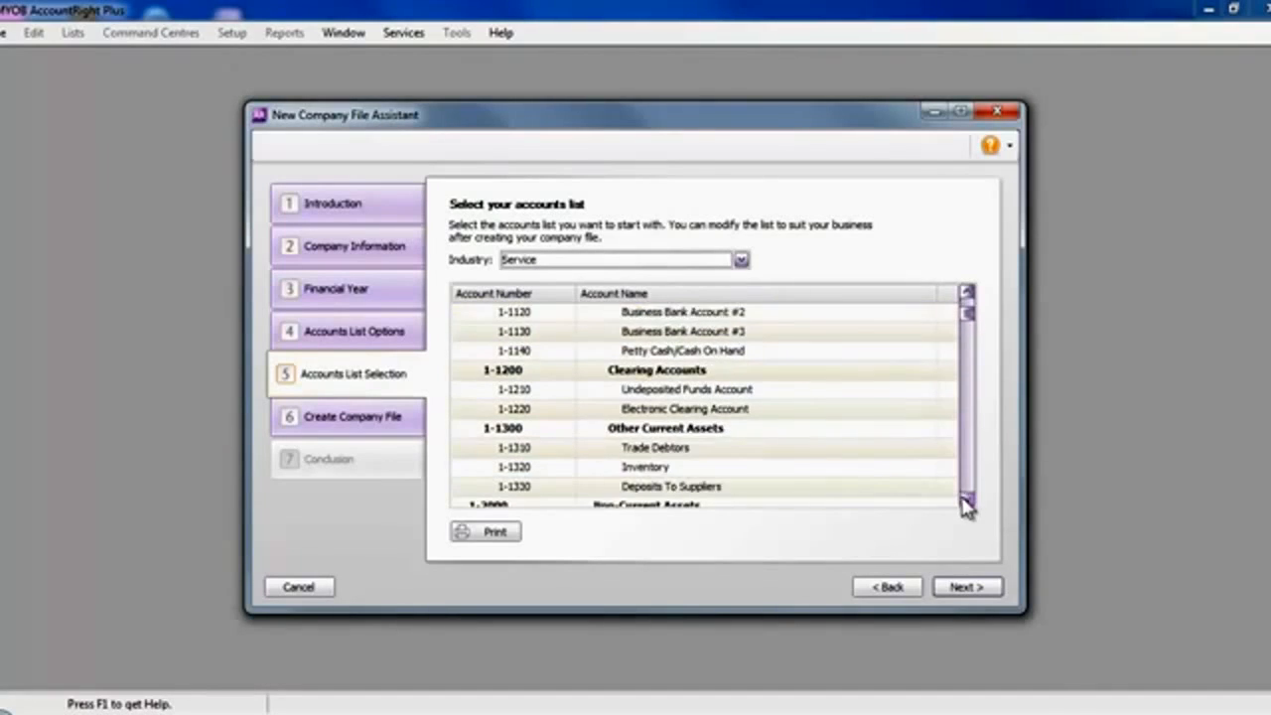
{"action": "left_click", "coordinate": [965, 500]}
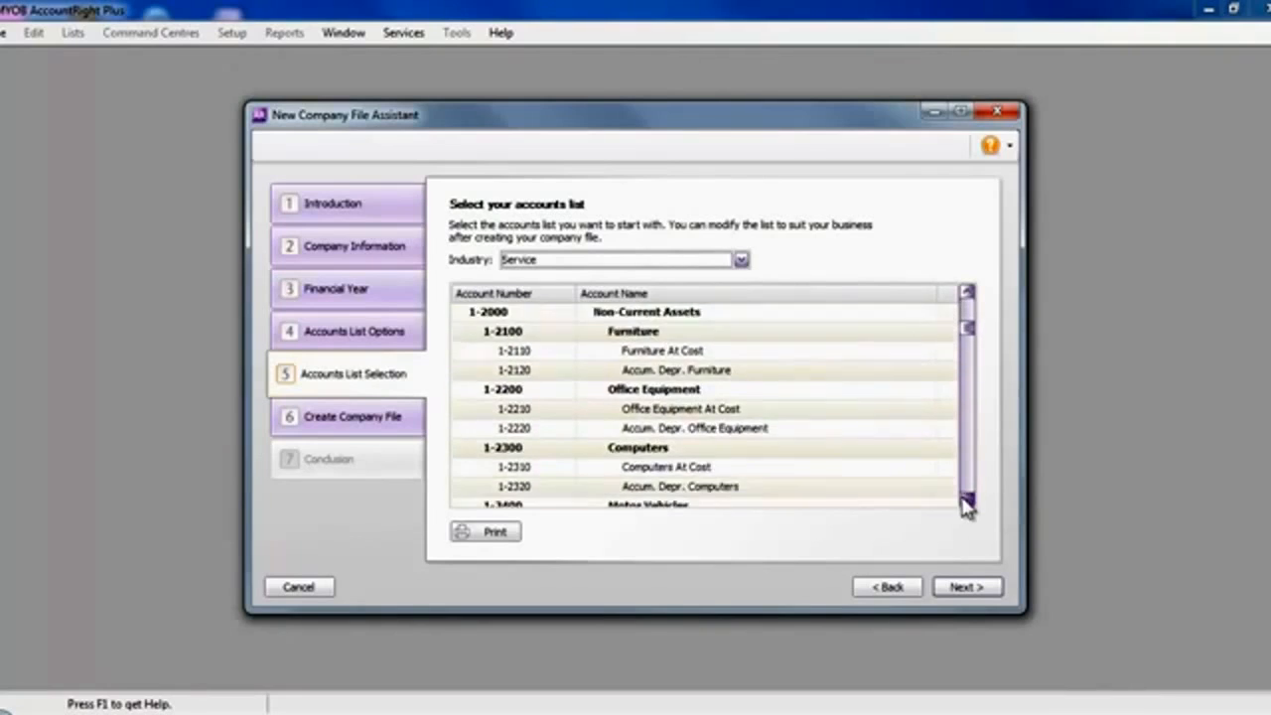
{"action": "left_click_drag", "start_coordinate": [970, 341], "coordinate": [968, 310]}
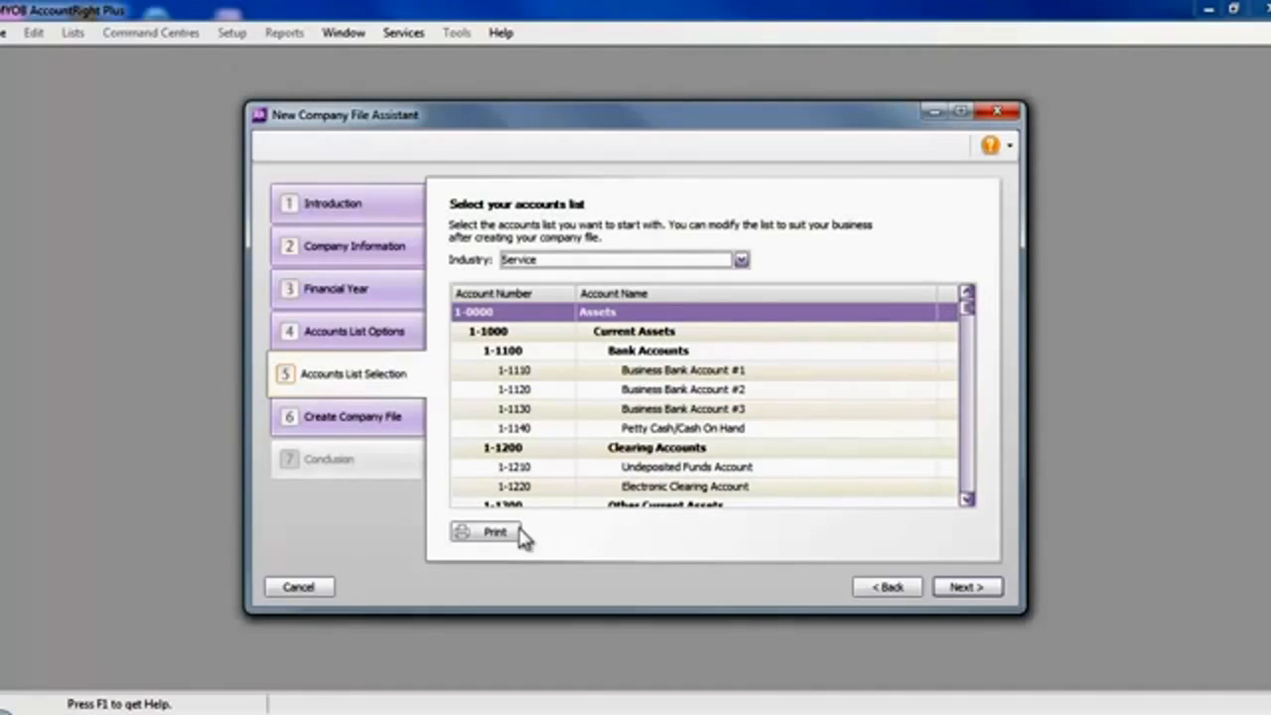
{"action": "left_click", "coordinate": [956, 587]}
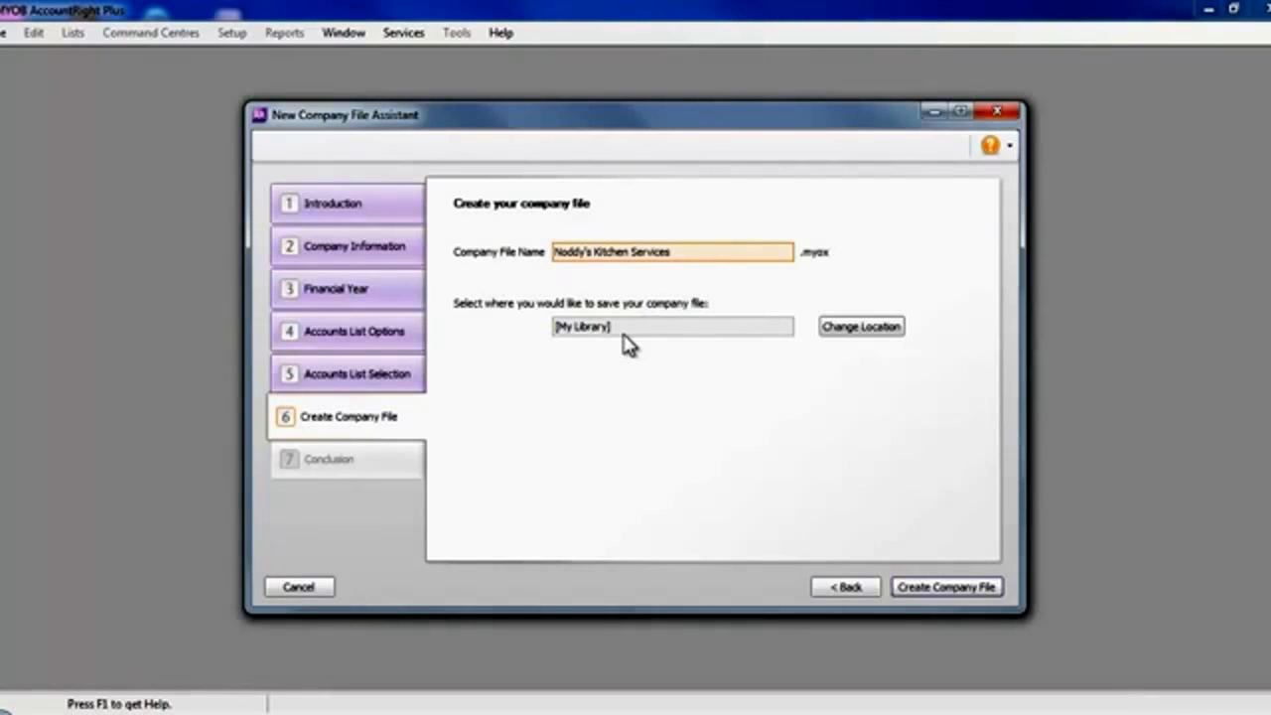
- Create the company file Noddy's Kitchen Services in My Library, overwriting the existing local file of that name
{"action": "mouse_move", "coordinate": [628, 343]}
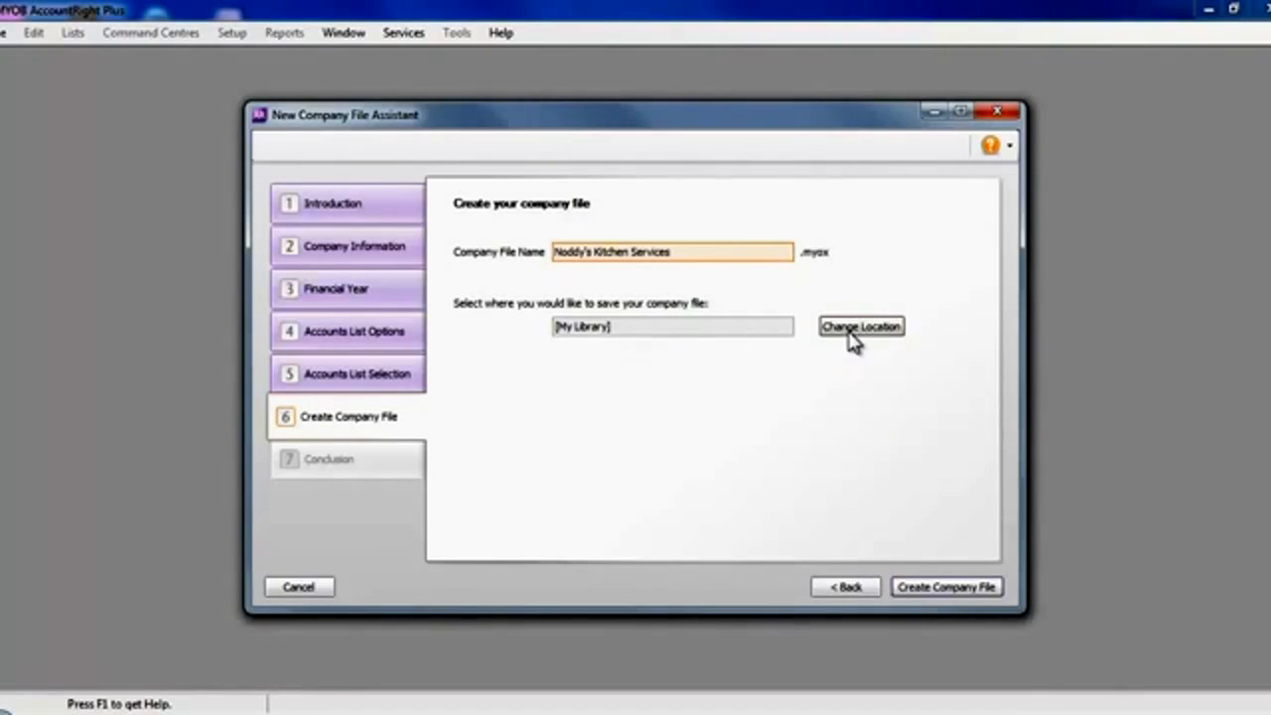
{"action": "left_click", "coordinate": [938, 586]}
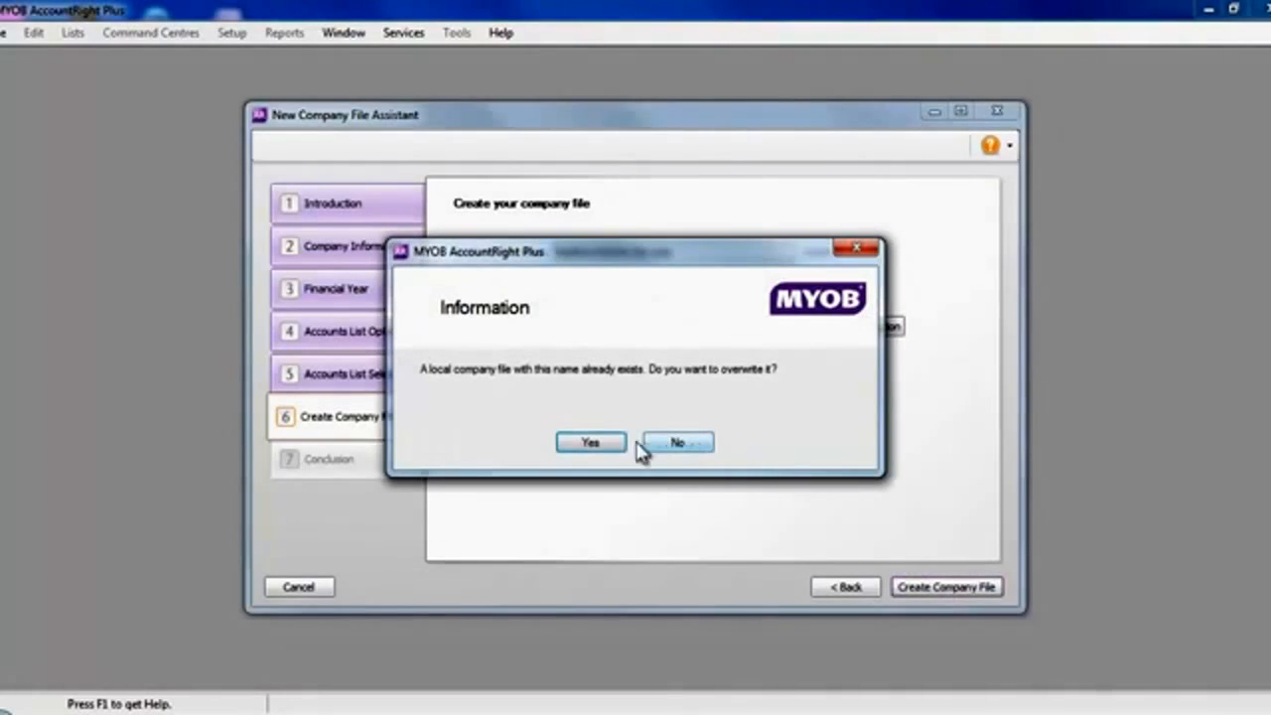
{"action": "left_click", "coordinate": [601, 441]}
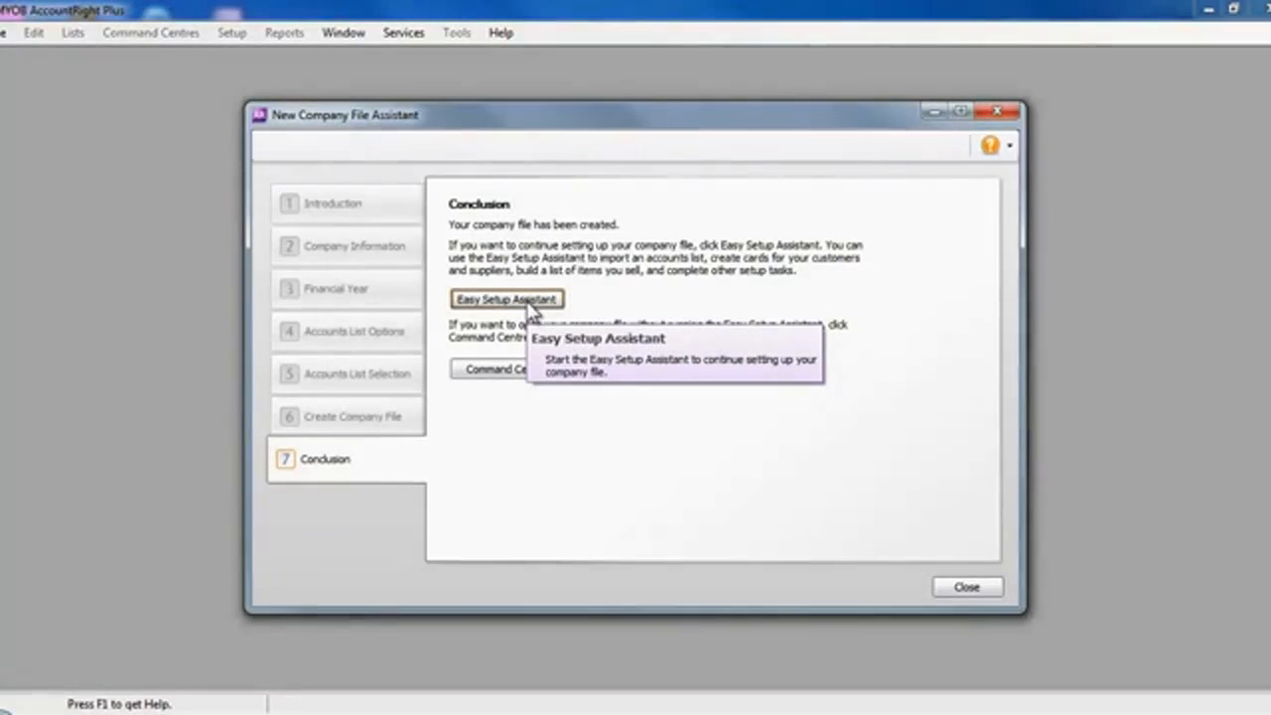
- Proceed to the Easy Setup Assistant, choosing Activate Later for the company file and acknowledging the activation notice
{"action": "left_click", "coordinate": [530, 303]}
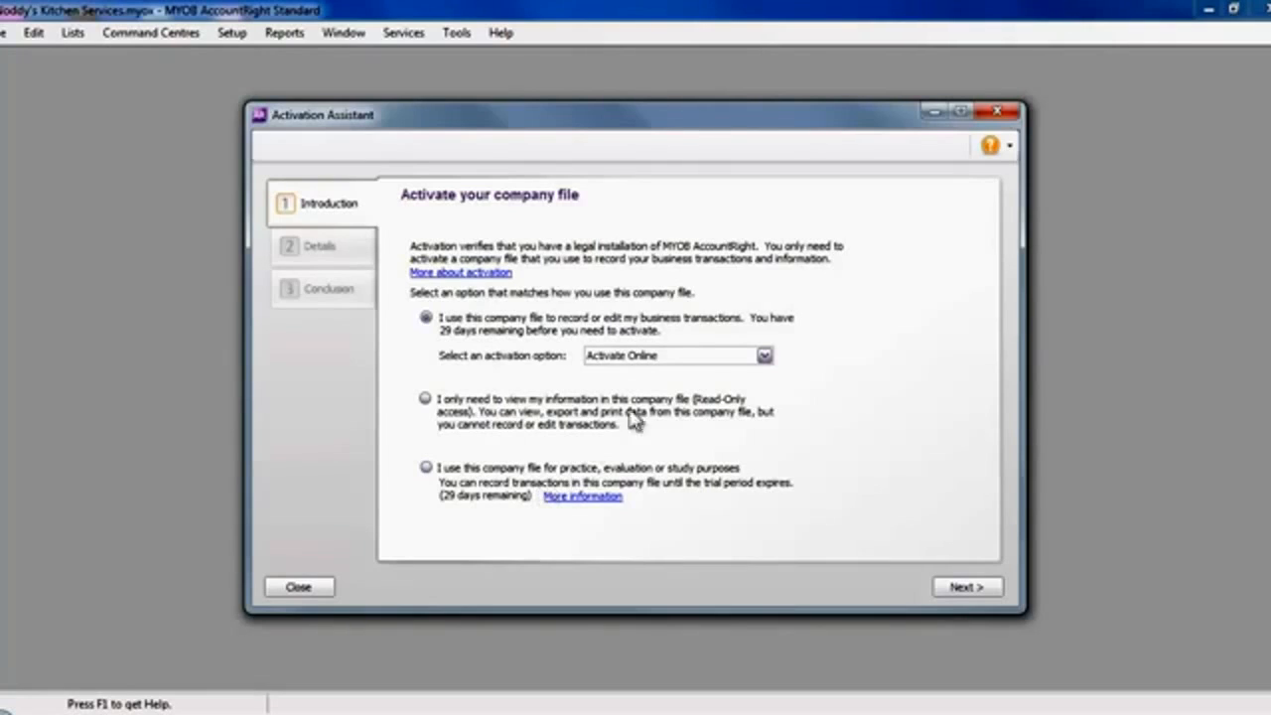
{"action": "left_click", "coordinate": [764, 356]}
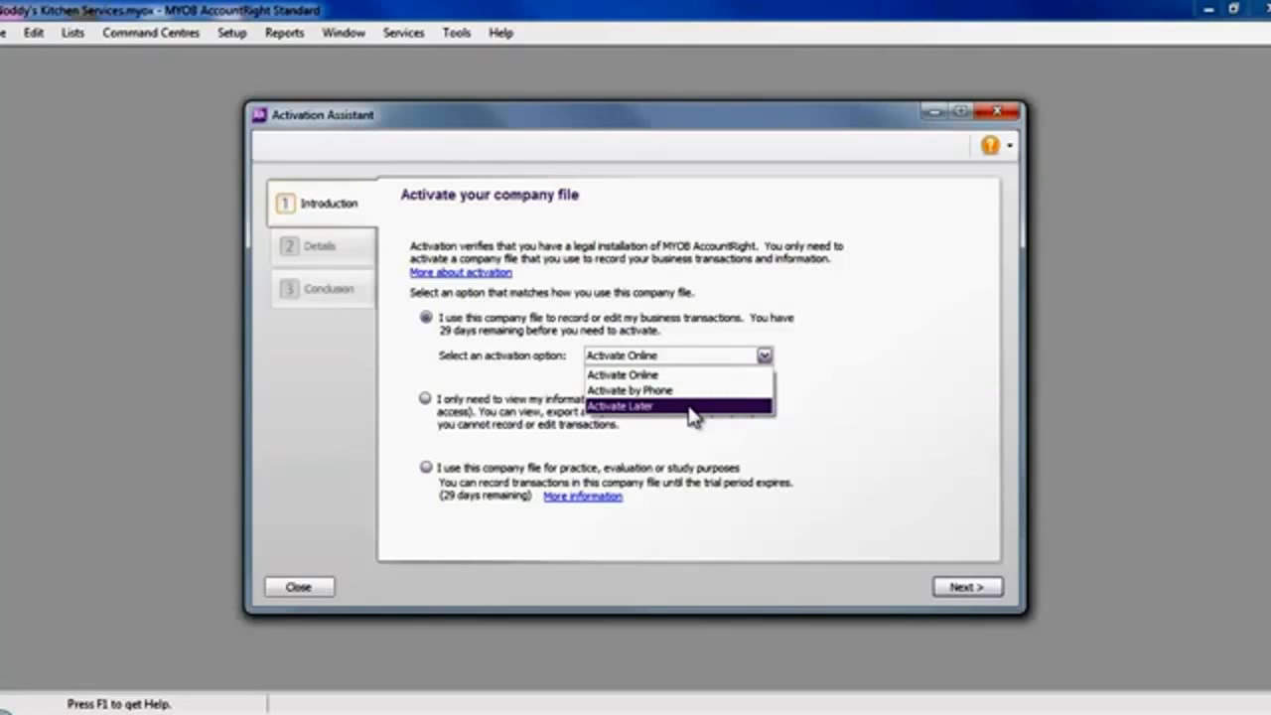
{"action": "left_click", "coordinate": [692, 407]}
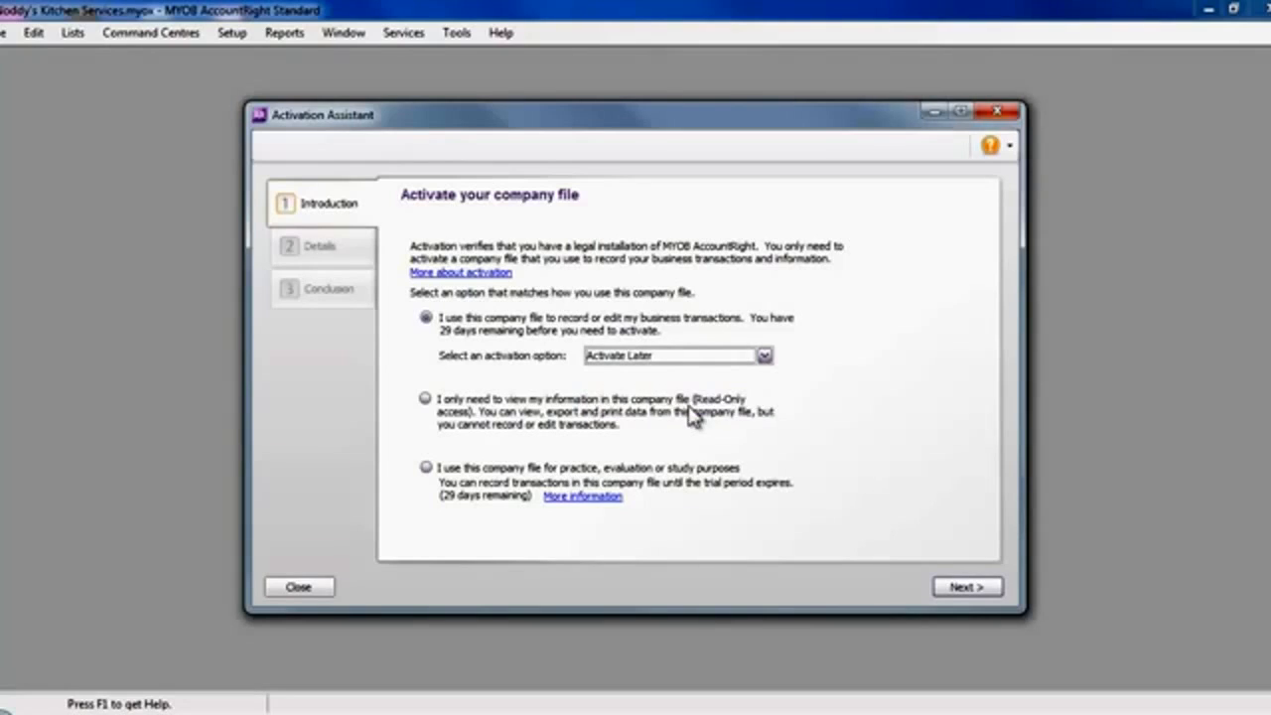
{"action": "left_click", "coordinate": [957, 586]}
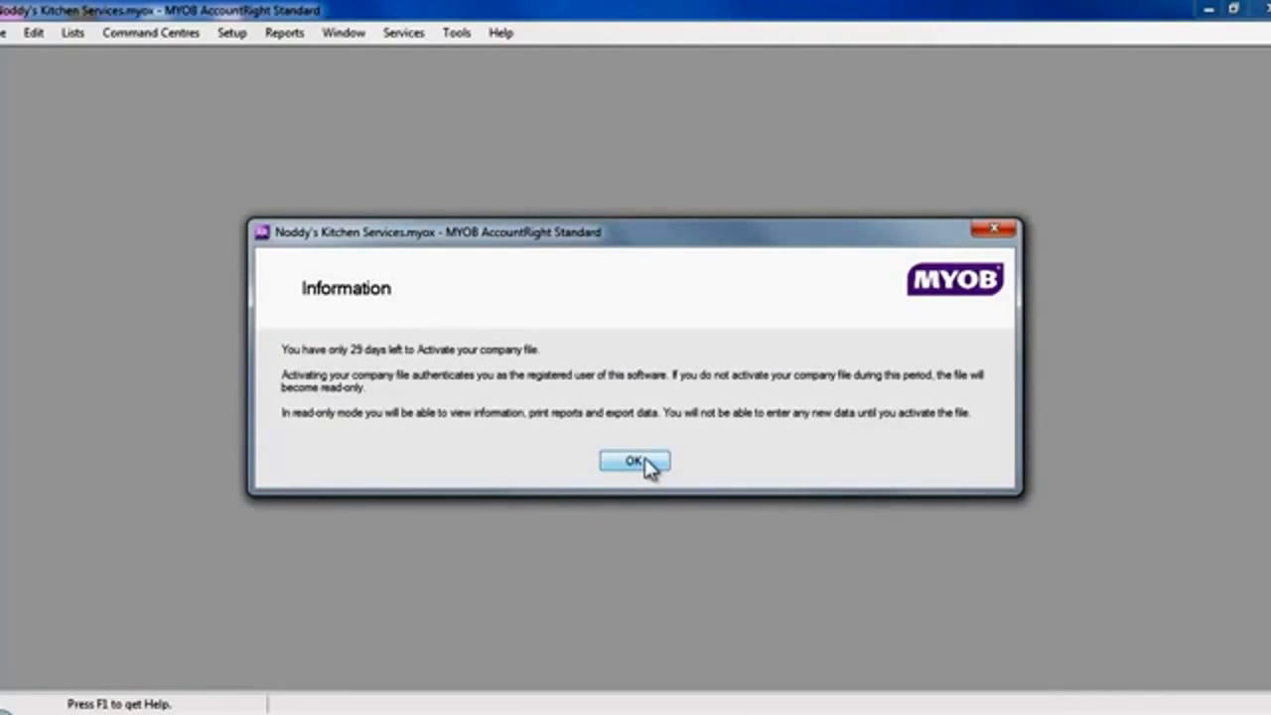
{"action": "left_click", "coordinate": [635, 462]}
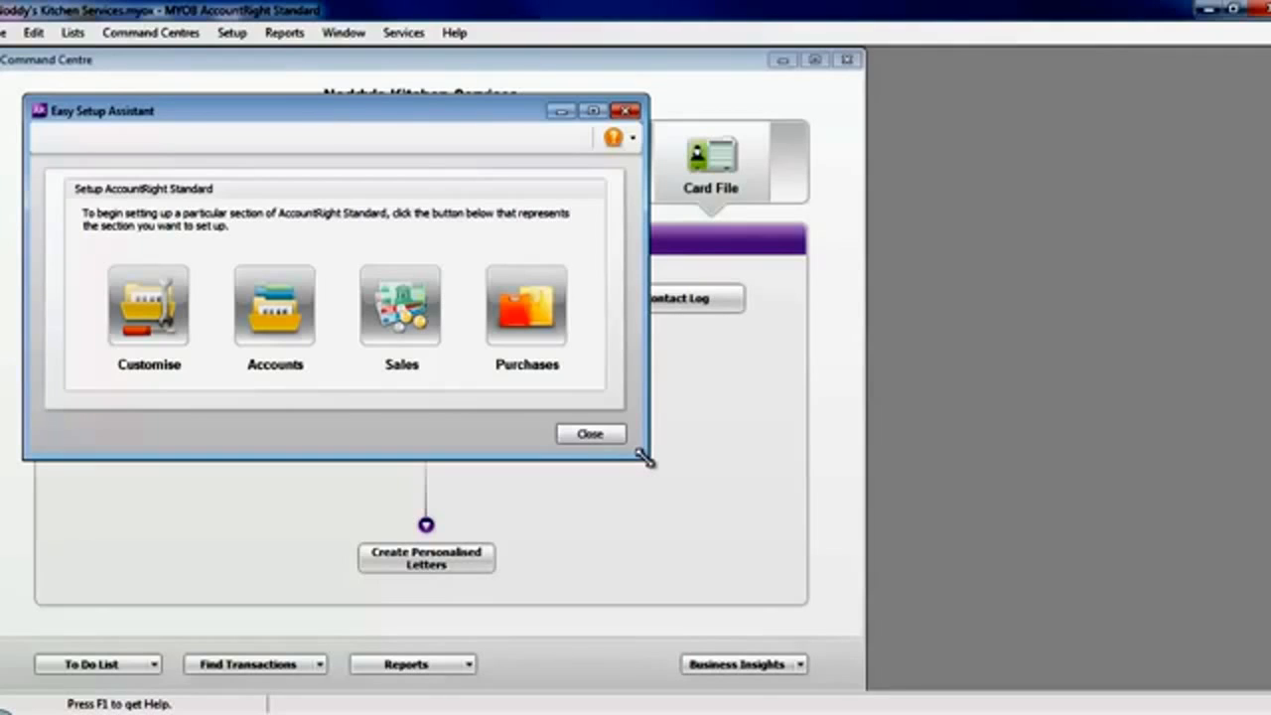
- Start the Customise setup and accept the preselected data entry preferences
{"action": "left_click", "coordinate": [160, 301]}
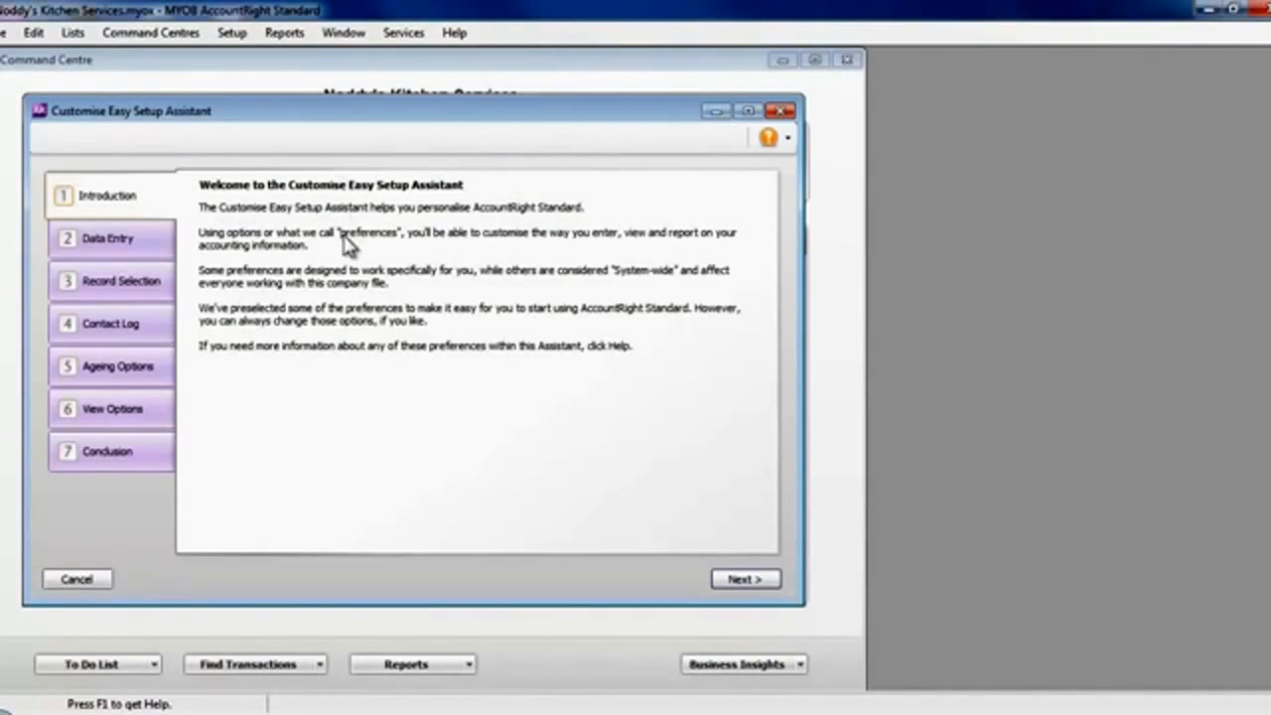
{"action": "left_click", "coordinate": [757, 581]}
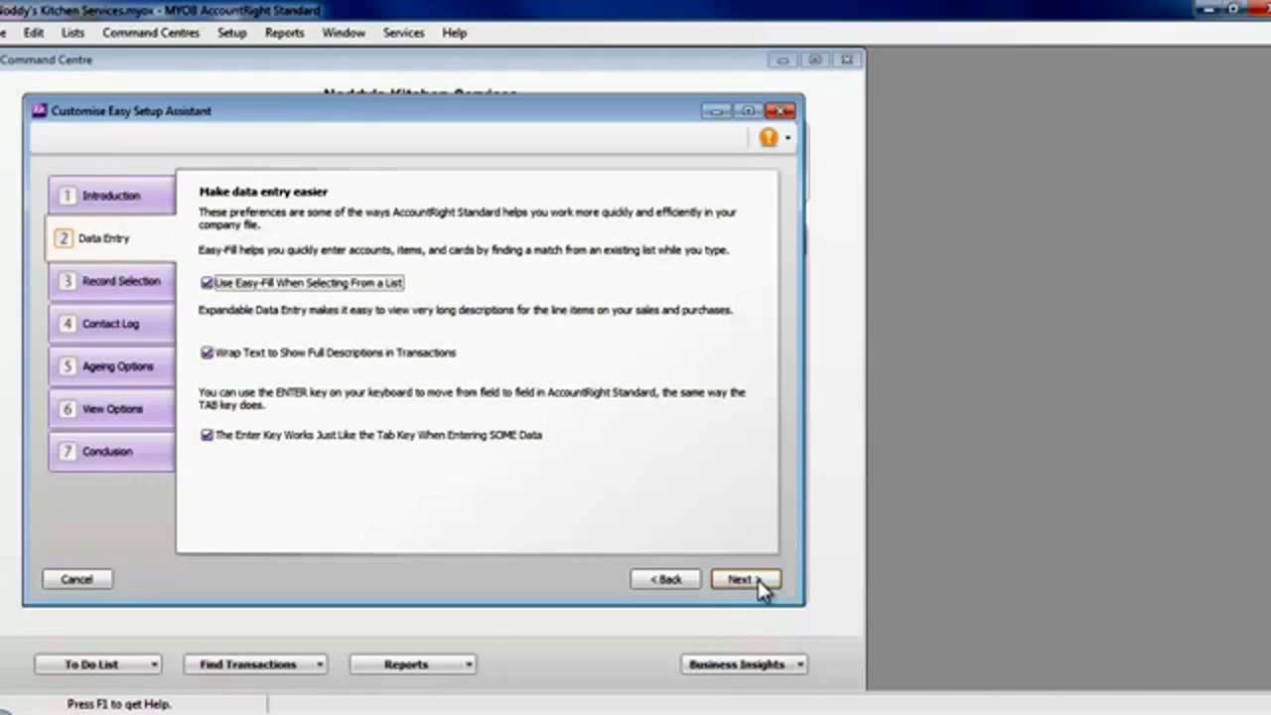
{"action": "left_click", "coordinate": [758, 580]}
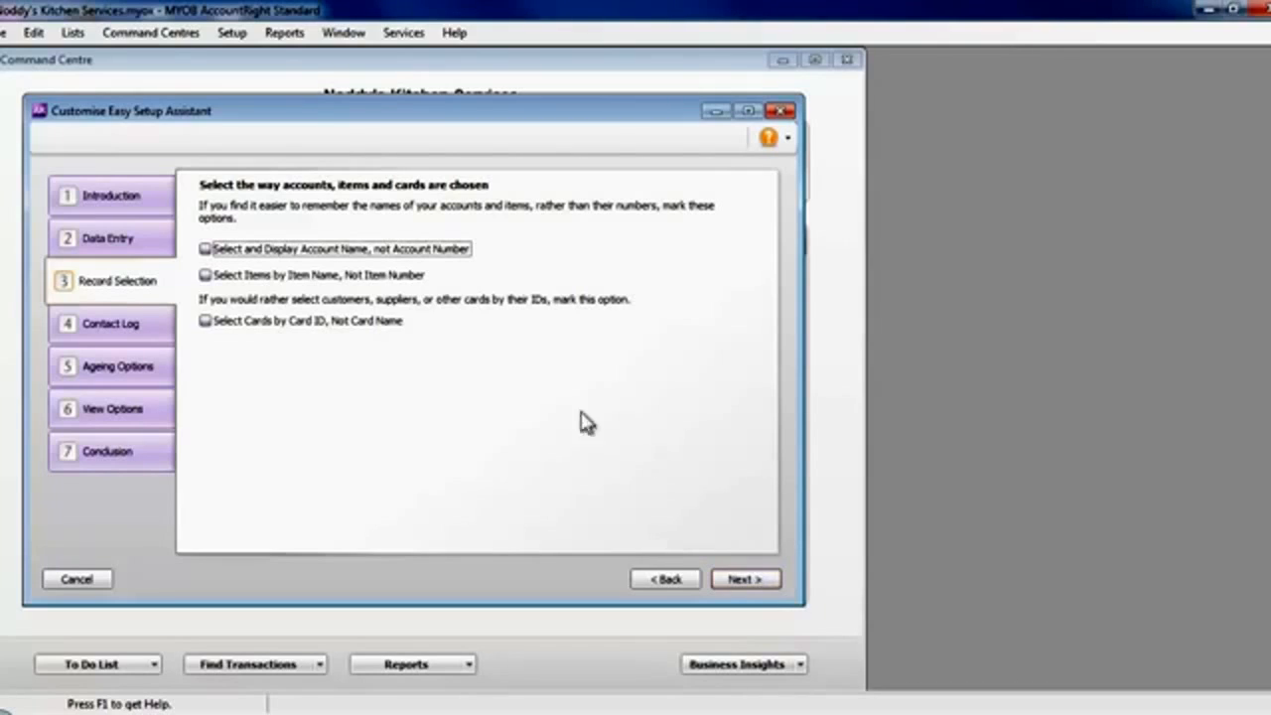
- Try the record selection options for choosing accounts and items by name and cards by card ID
{"action": "left_click", "coordinate": [222, 257]}
{"action": "left_click", "coordinate": [215, 252]}
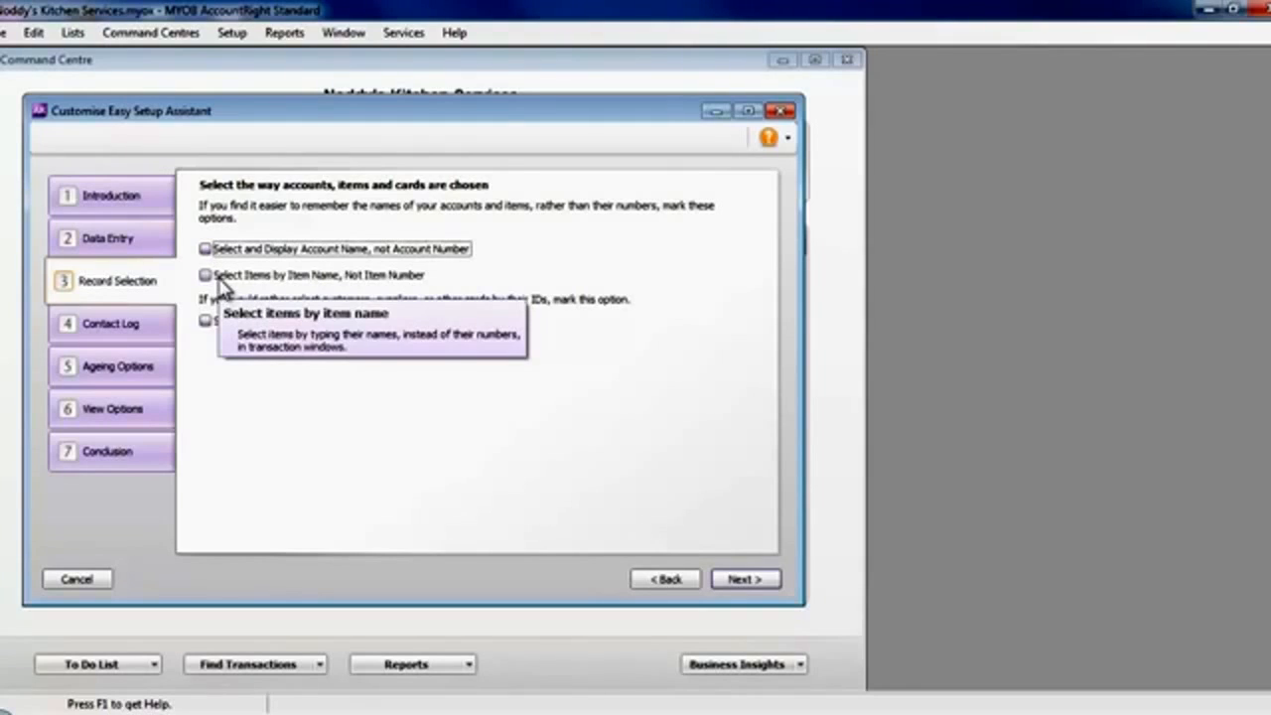
{"action": "left_click", "coordinate": [221, 282]}
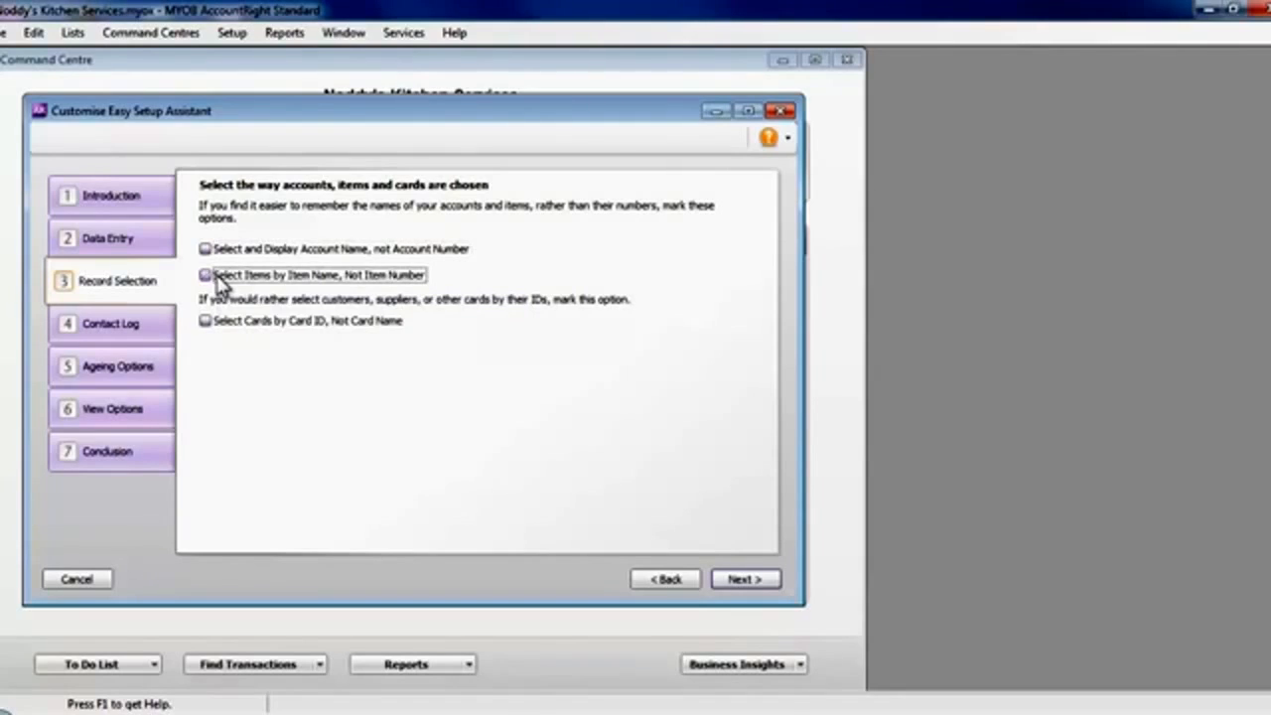
{"action": "left_click", "coordinate": [211, 328]}
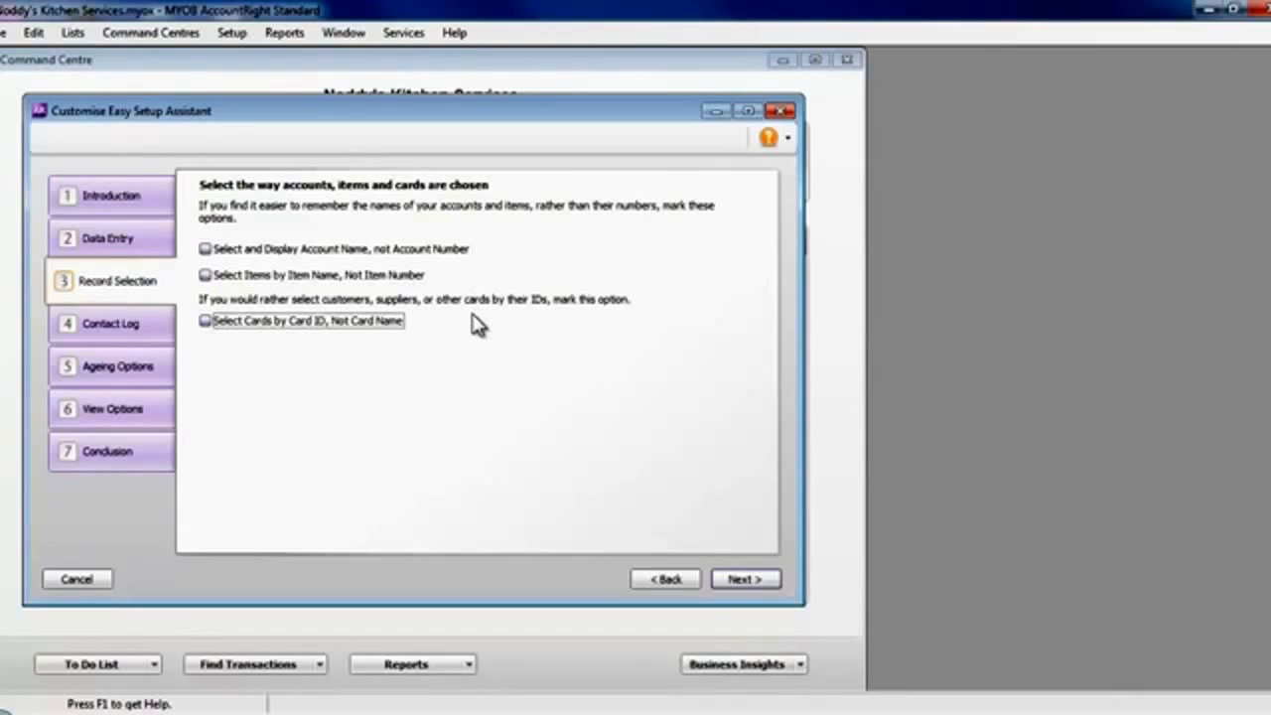
- Turn on contact log entries for every cheque, deposit, sale and purchase, and continue to the ageing options
{"action": "left_click", "coordinate": [737, 581]}
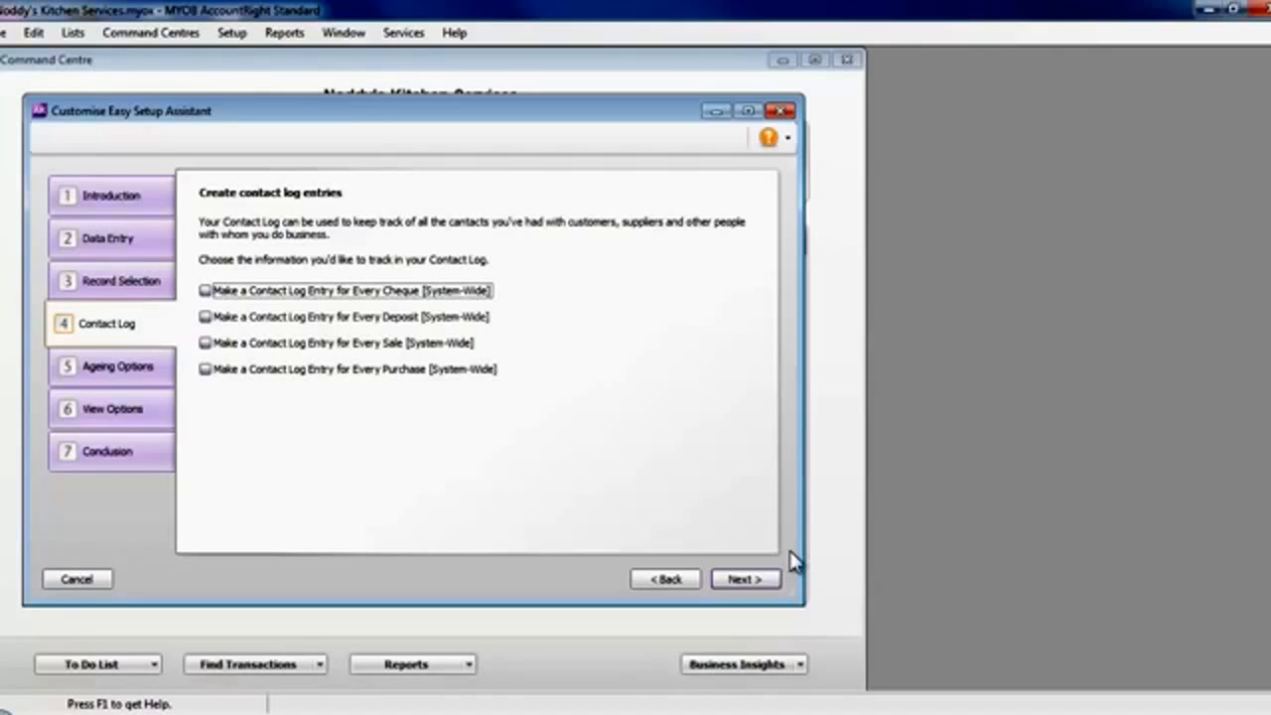
{"action": "left_click", "coordinate": [204, 290]}
{"action": "left_click", "coordinate": [204, 316]}
{"action": "left_click", "coordinate": [206, 343]}
{"action": "left_click", "coordinate": [204, 368]}
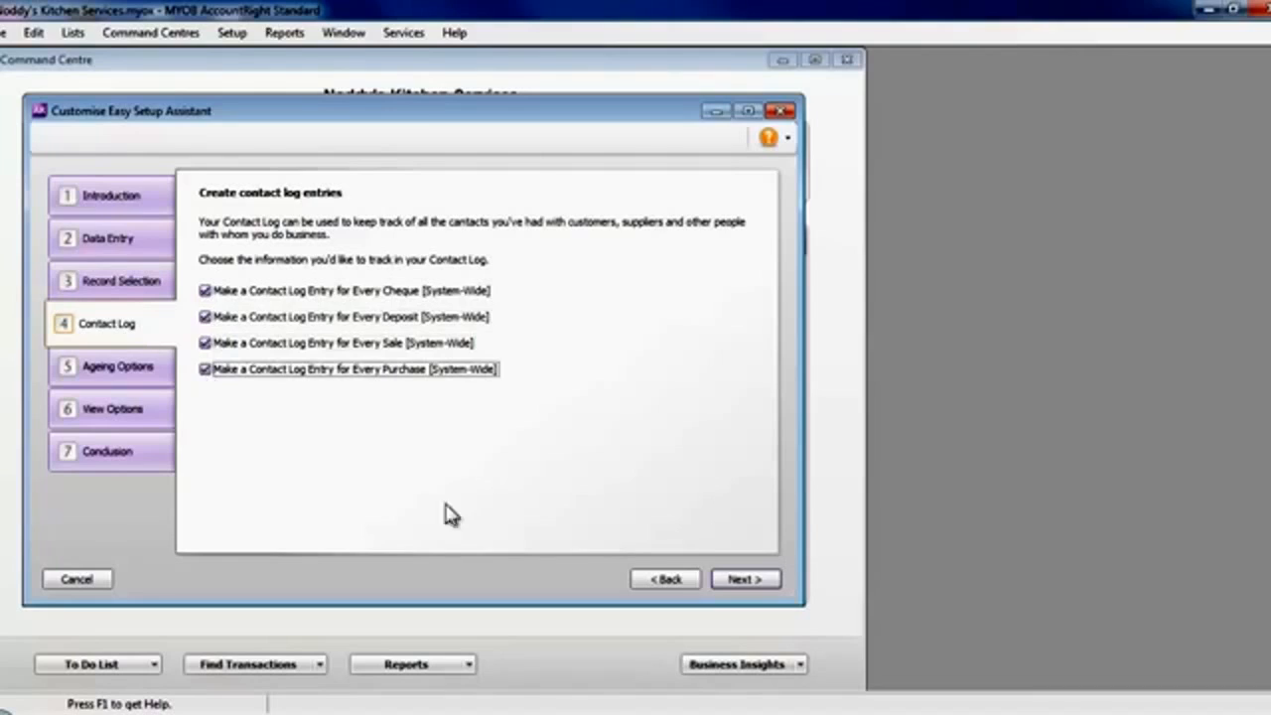
{"action": "left_click", "coordinate": [746, 579]}
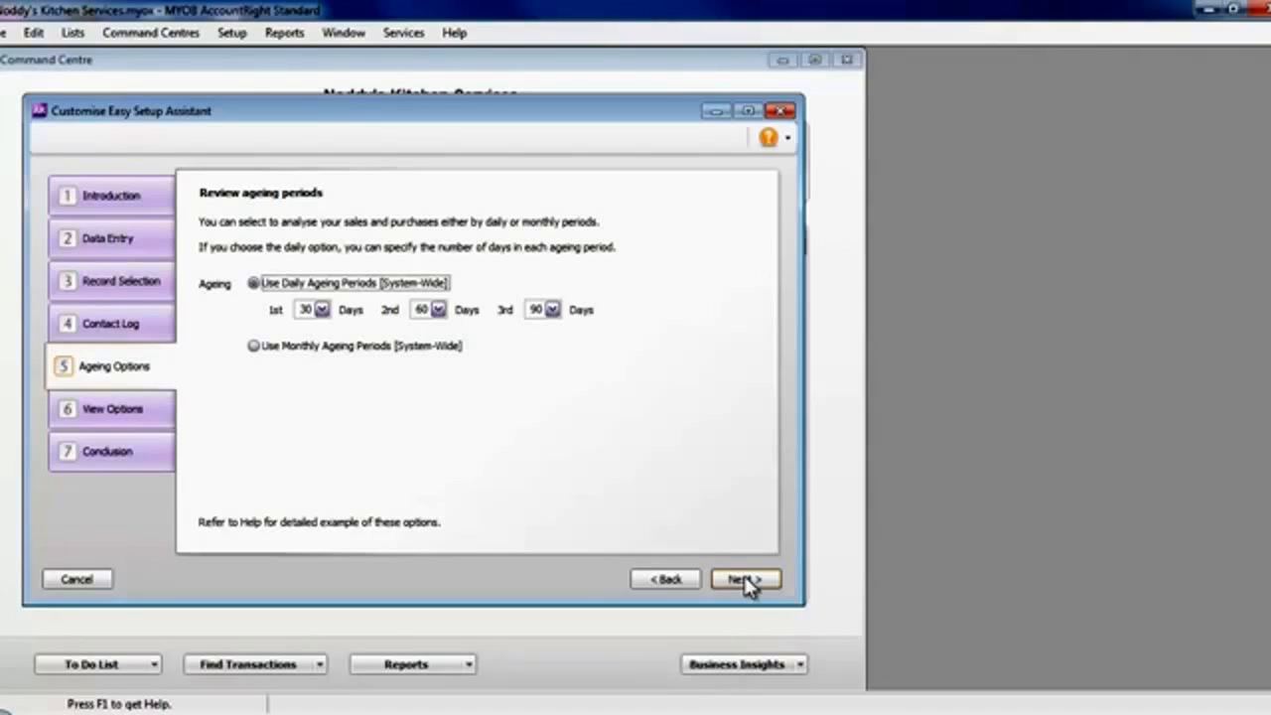
- Finish the Customise setup with the preselected daily ageing periods and the preference to use Help from the Internet turned on
{"action": "left_click", "coordinate": [745, 579]}
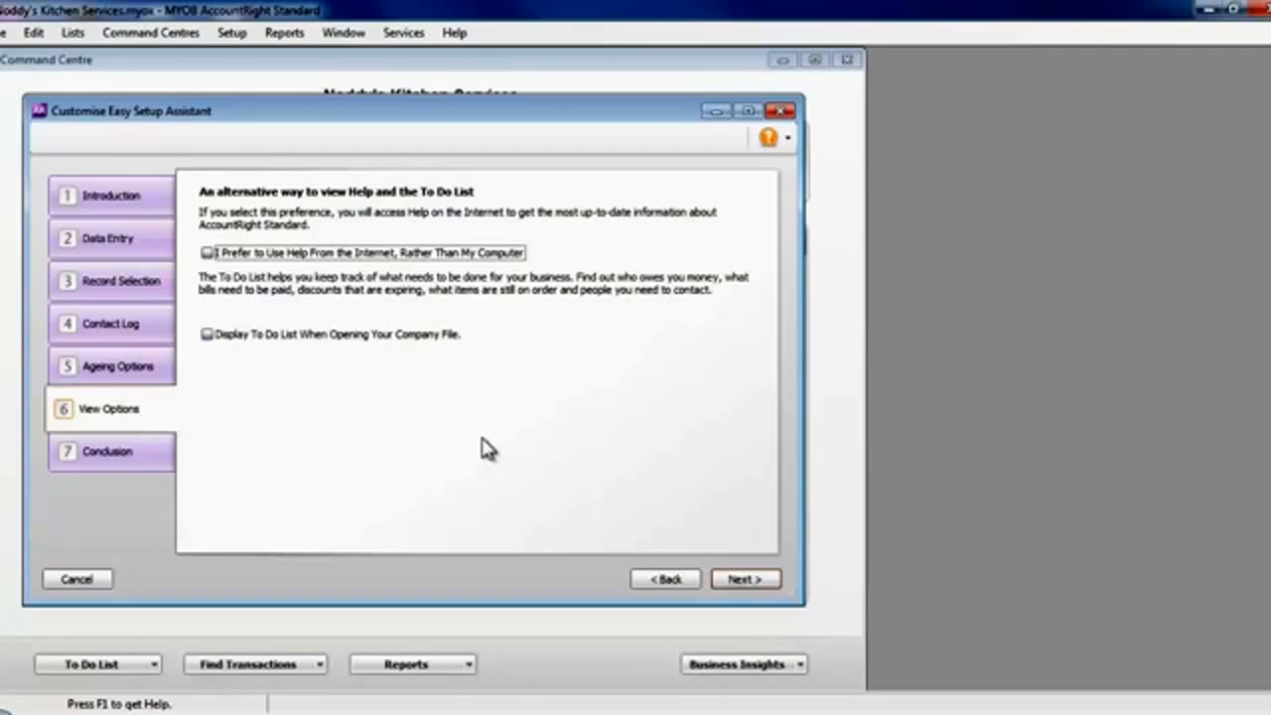
{"action": "left_click", "coordinate": [207, 253]}
{"action": "mouse_move", "coordinate": [343, 356]}
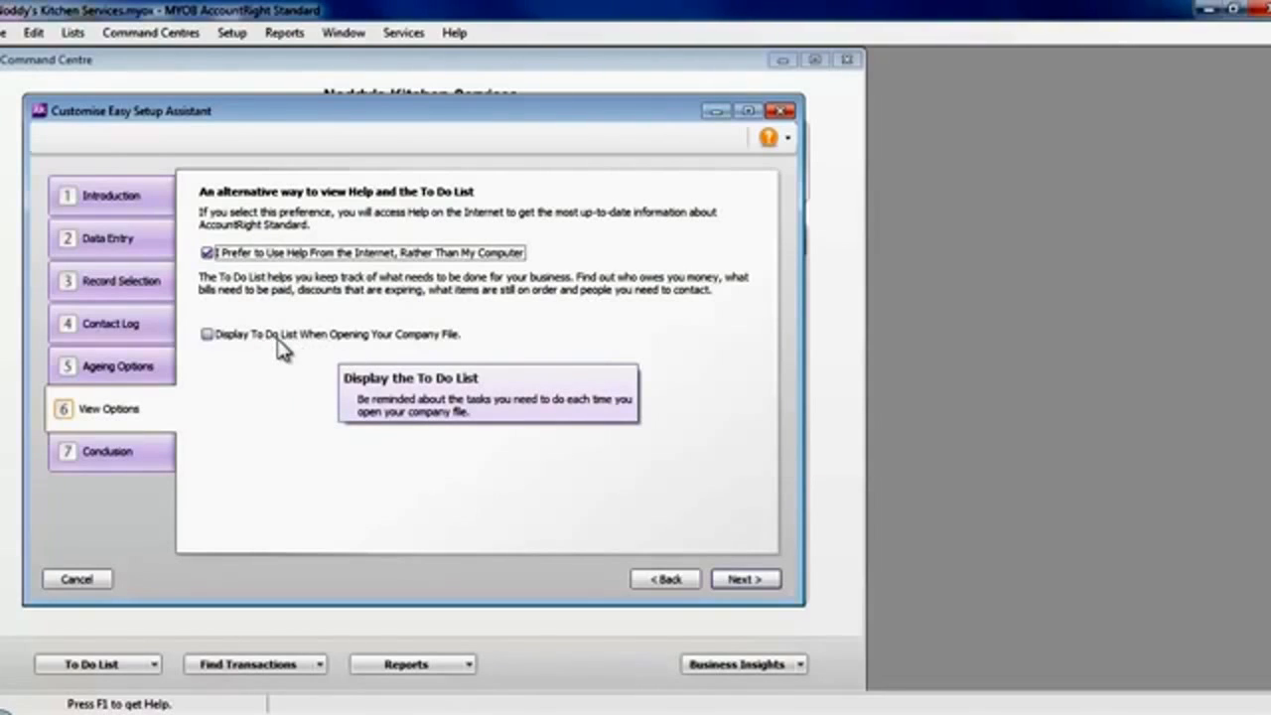
{"action": "left_click", "coordinate": [747, 580]}
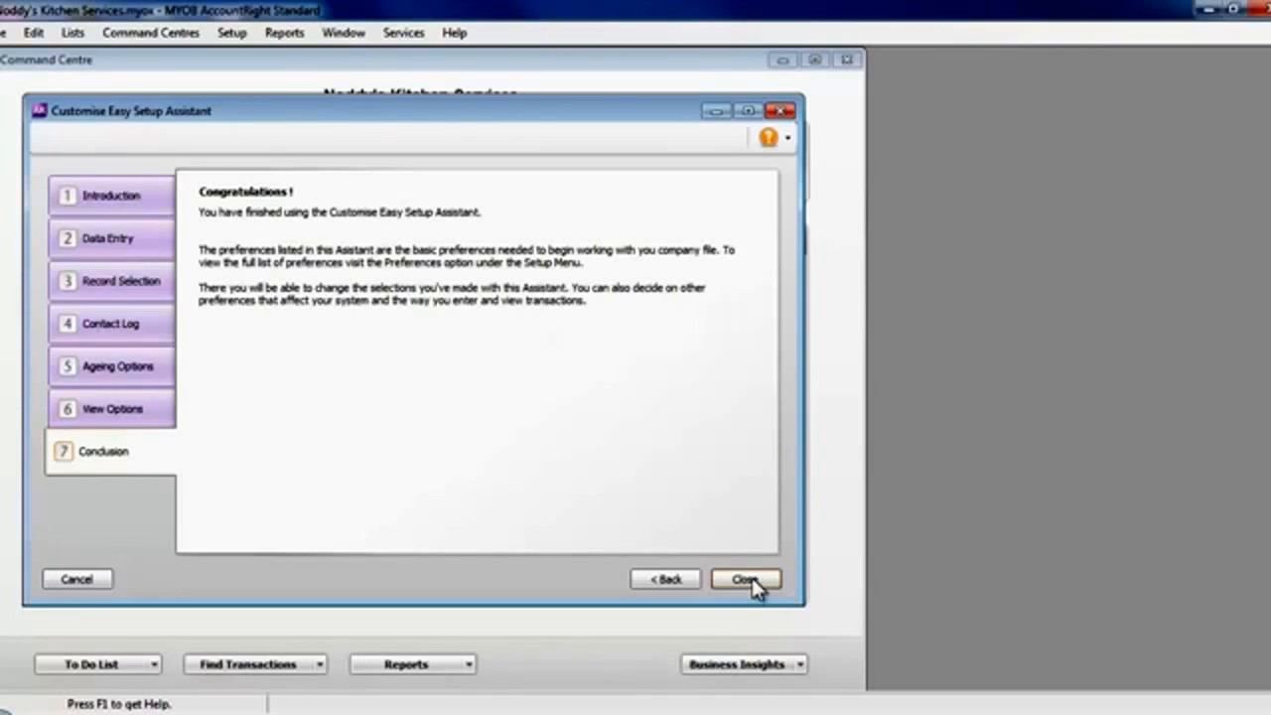
{"action": "left_click", "coordinate": [747, 580]}
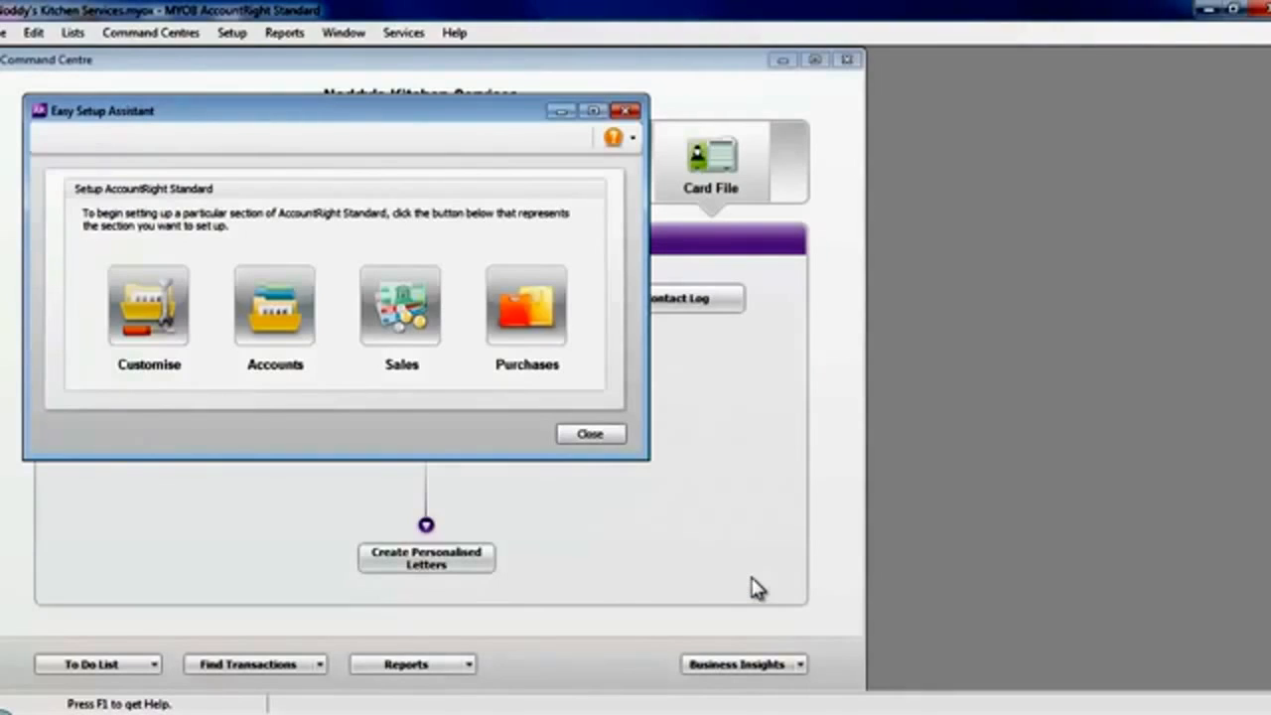
- Start the Accounts setup and delete Business Bank Account #3 from the accounts list
{"action": "left_click", "coordinate": [276, 316]}
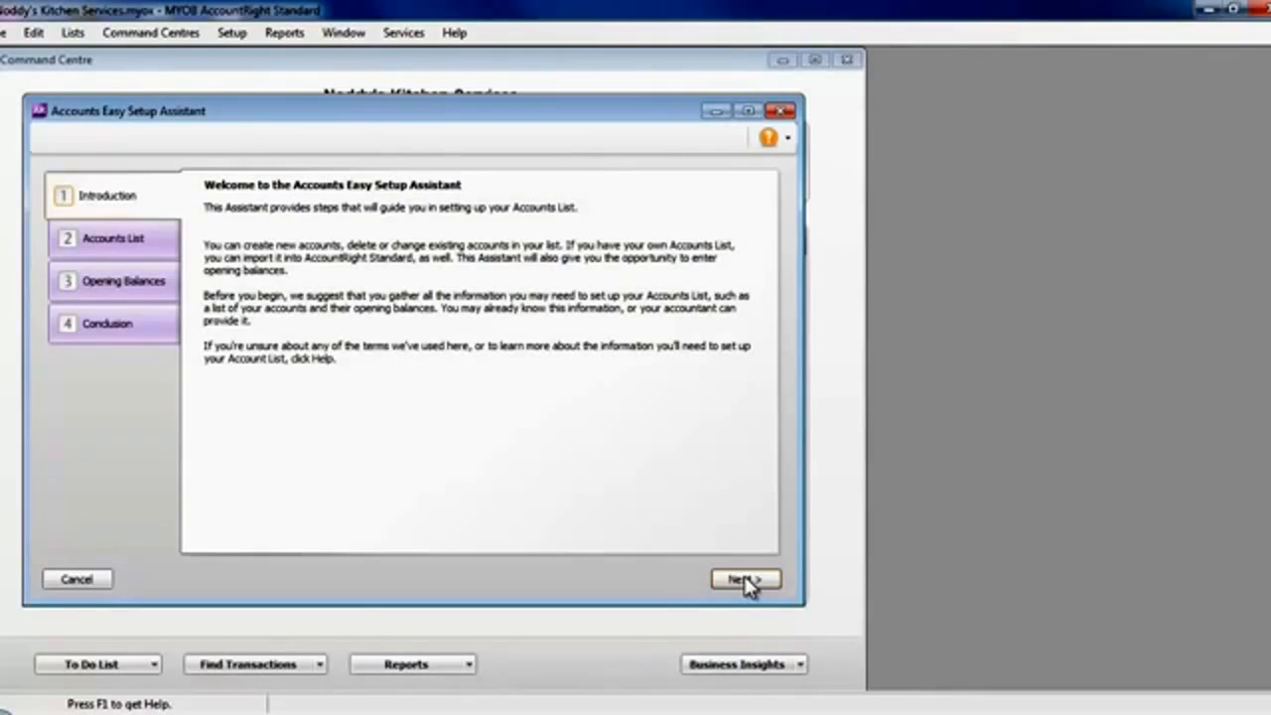
{"action": "left_click", "coordinate": [745, 579]}
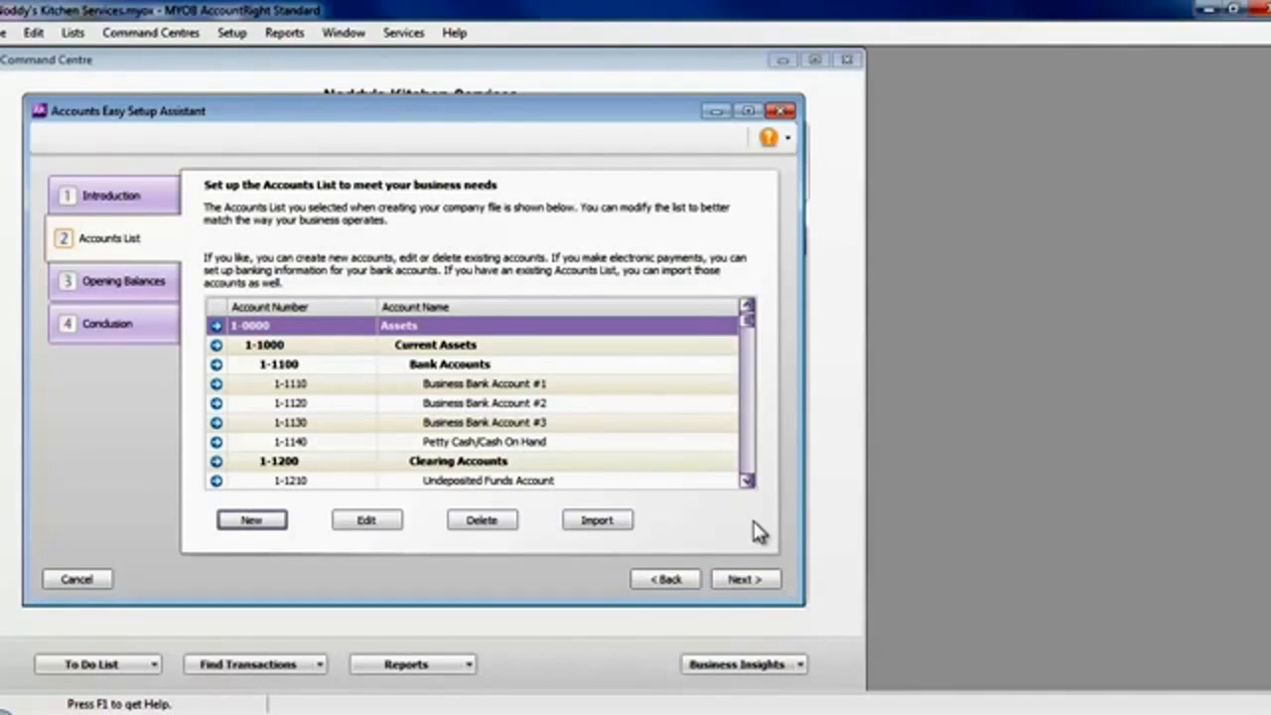
{"action": "left_click", "coordinate": [536, 425]}
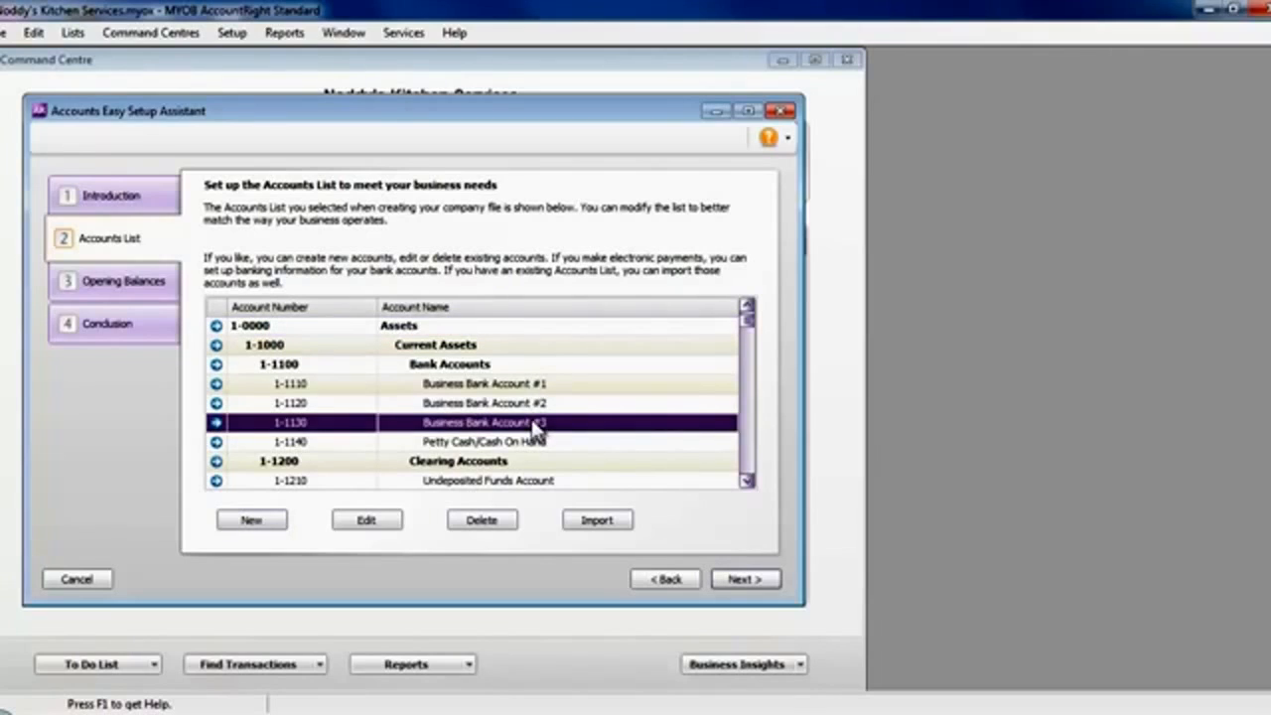
{"action": "left_click", "coordinate": [495, 520]}
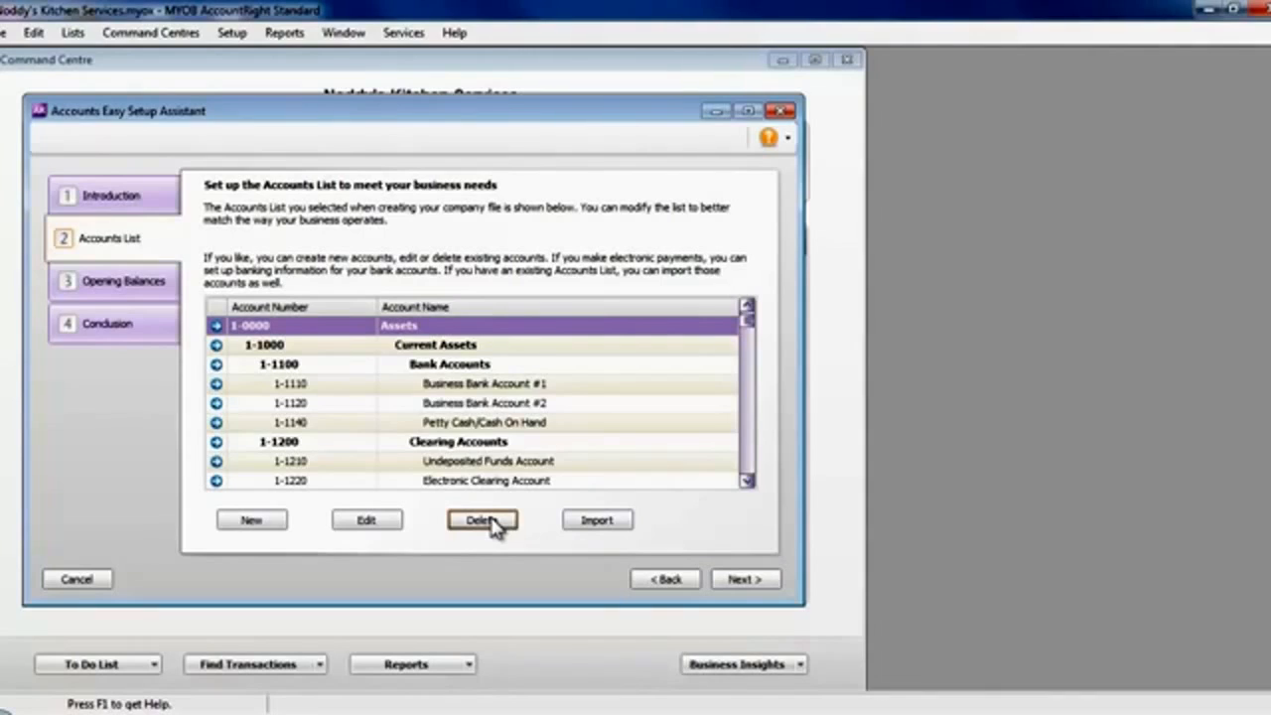
- Rename Business Bank Account #1 as ANZ Bank Account
{"action": "left_click", "coordinate": [513, 390]}
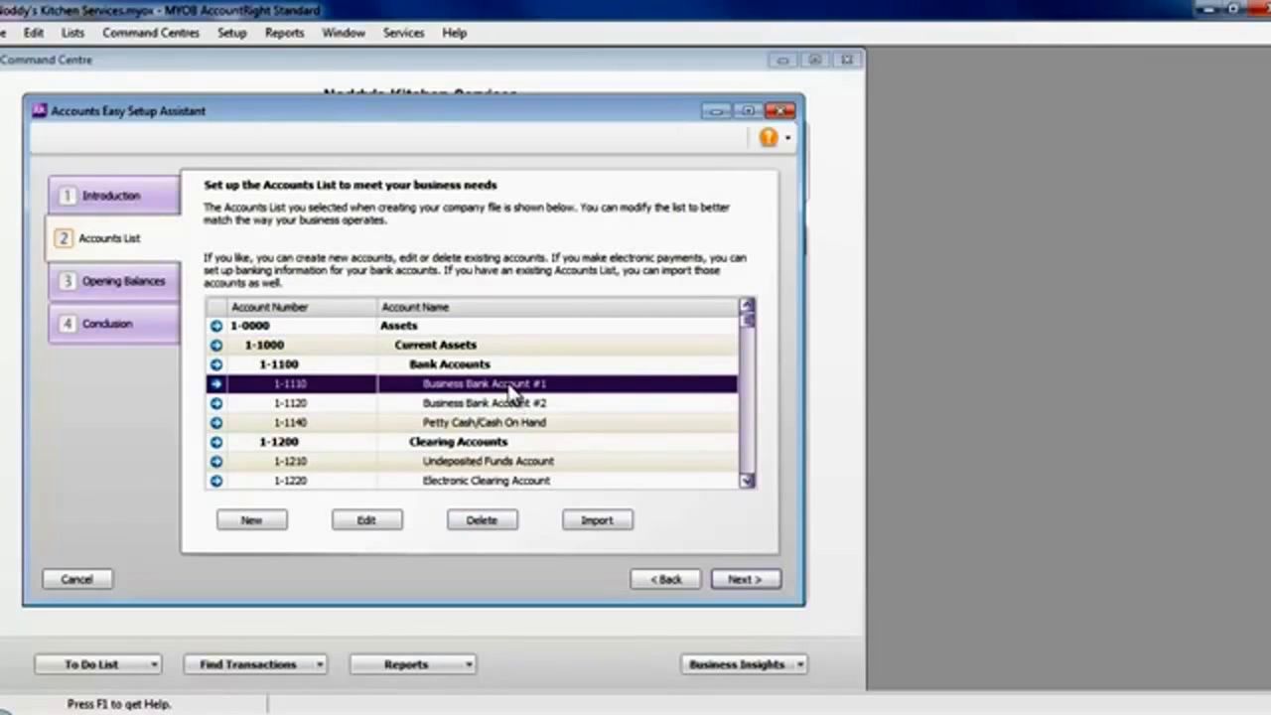
{"action": "left_click", "coordinate": [379, 526]}
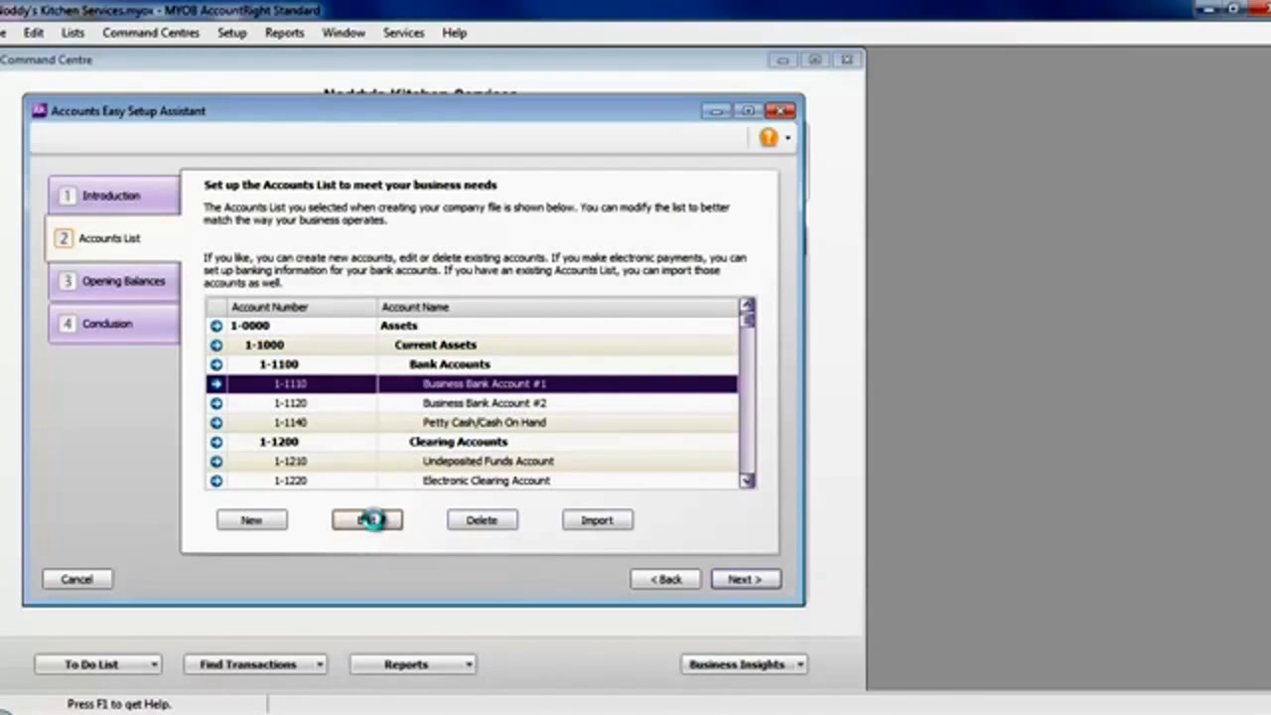
{"action": "left_click", "coordinate": [370, 519]}
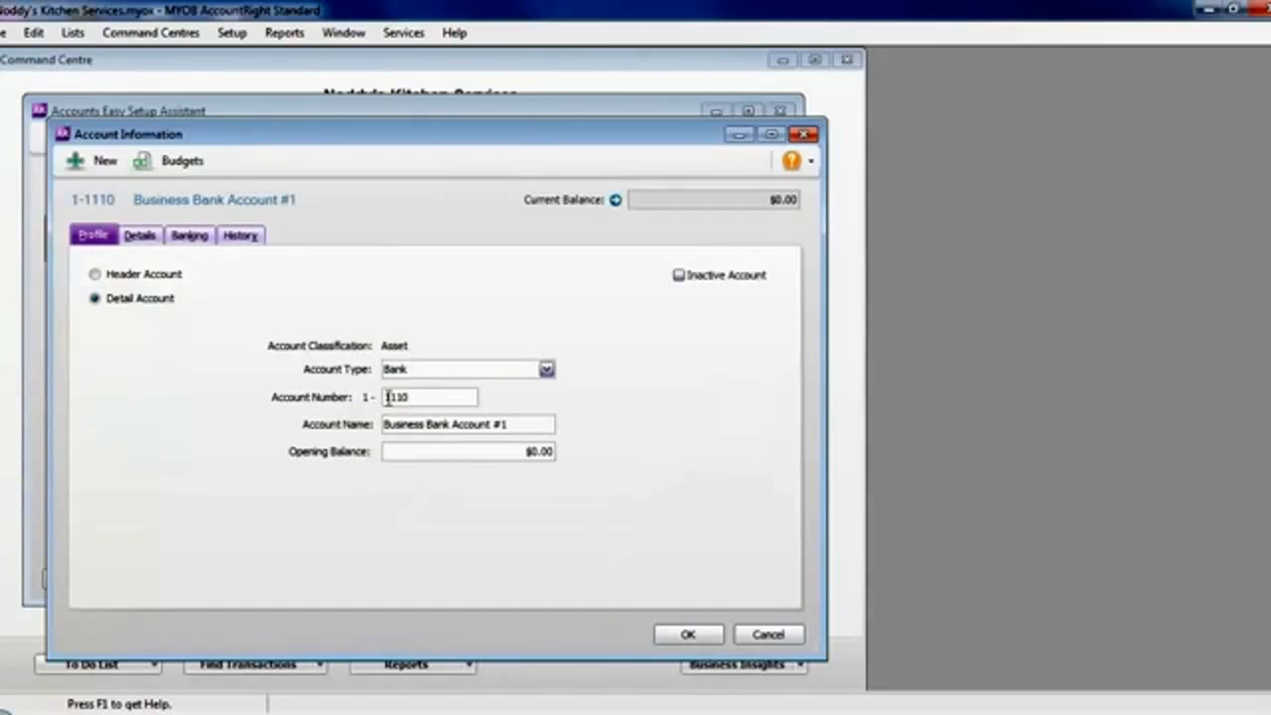
{"action": "left_click", "coordinate": [521, 424]}
{"action": "left_click_drag", "start_coordinate": [521, 424], "coordinate": [491, 421]}
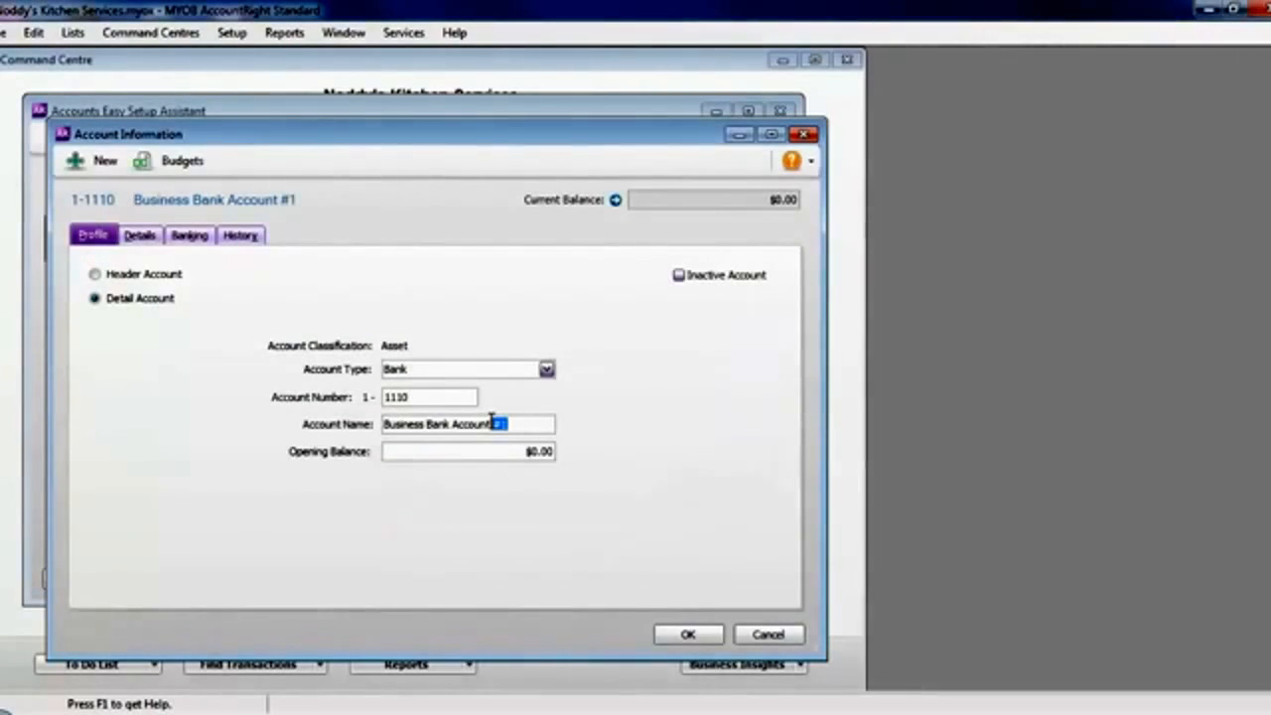
{"action": "key", "text": "BackSpace"}
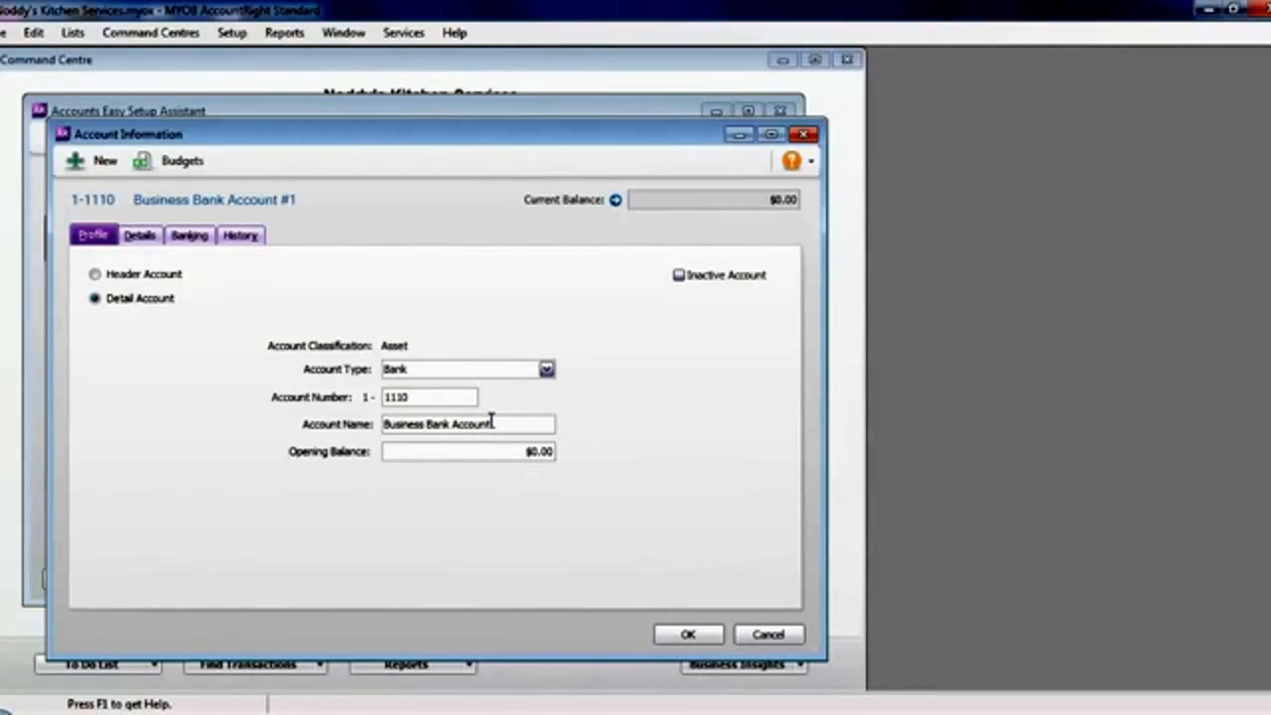
{"action": "triple_click", "coordinate": [392, 423]}
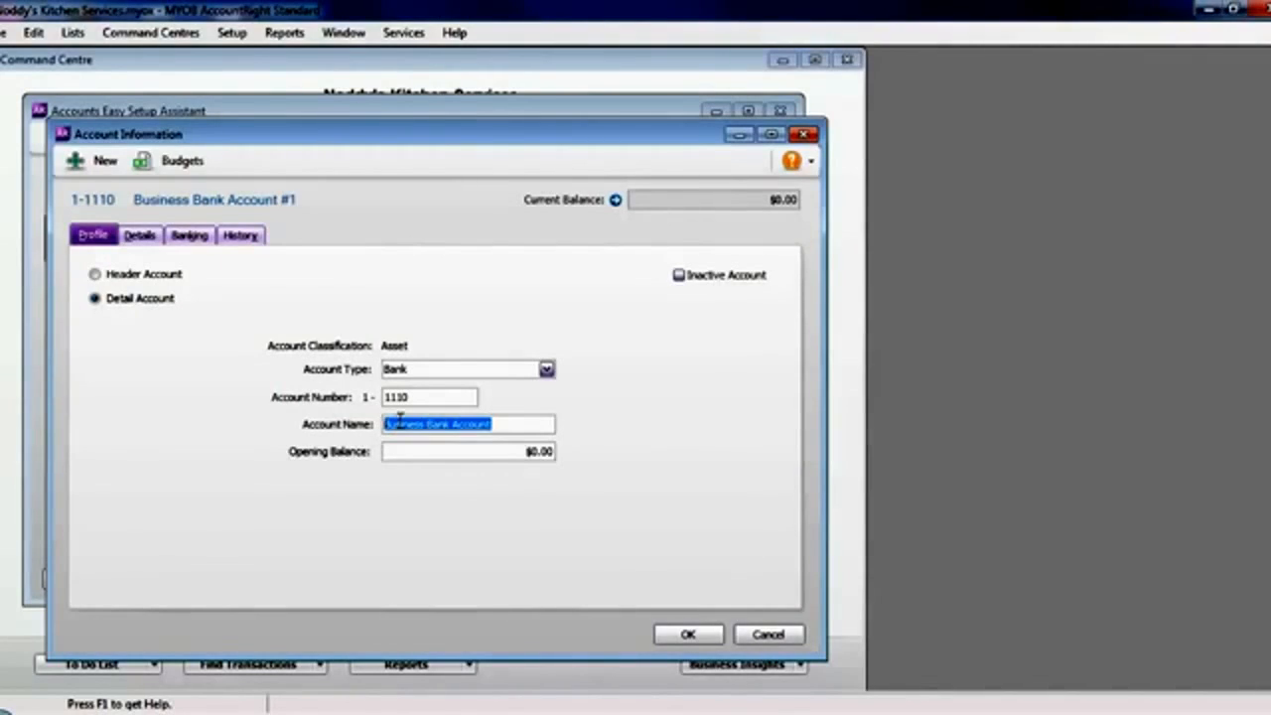
{"action": "triple_click", "coordinate": [401, 421]}
{"action": "left_click", "coordinate": [425, 417]}
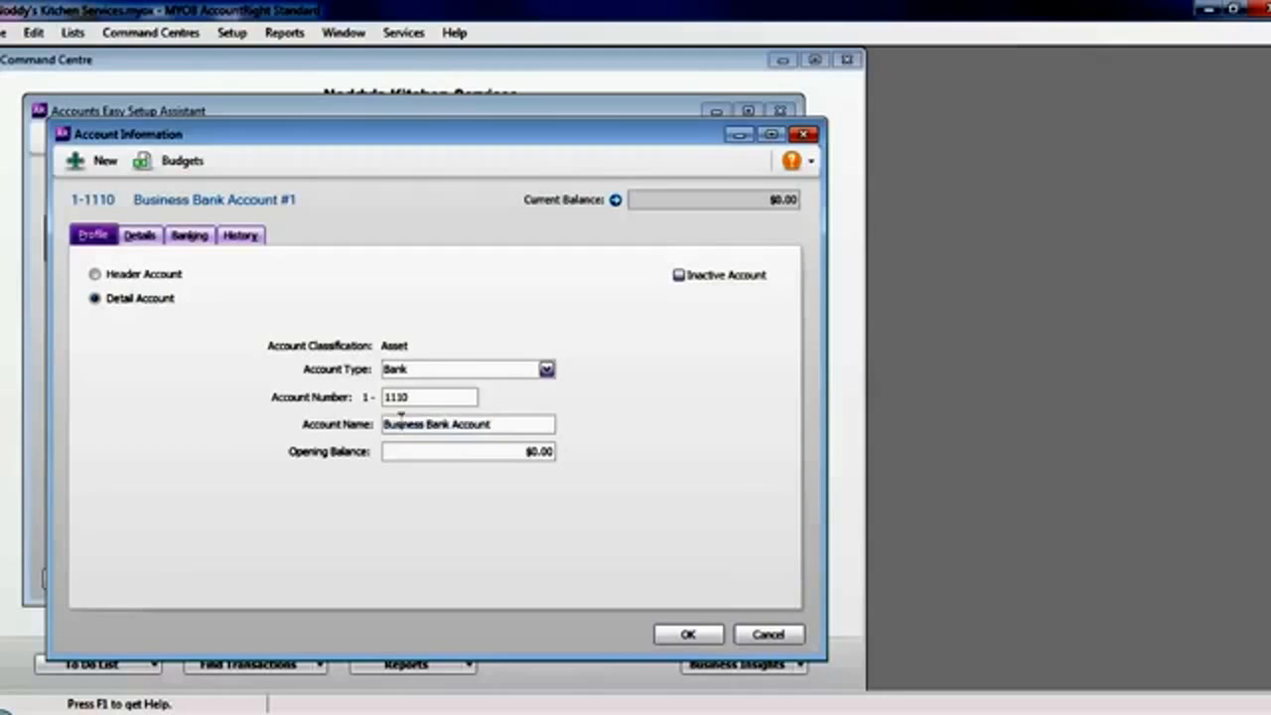
{"action": "left_click_drag", "start_coordinate": [420, 420], "coordinate": [368, 437]}
{"action": "type", "text": "ANZ"}
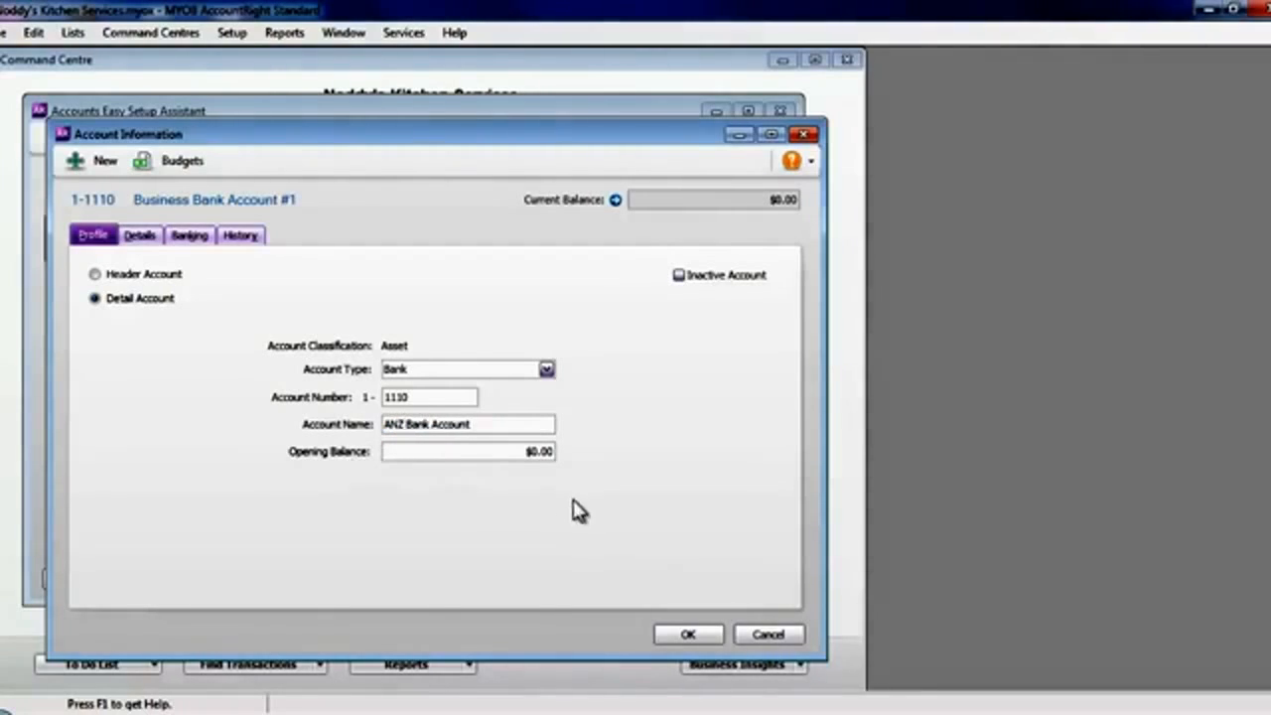
{"action": "left_click", "coordinate": [685, 637]}
- Rename Business Bank Account #2 as ANZ Savings Account
{"action": "left_click", "coordinate": [515, 407]}
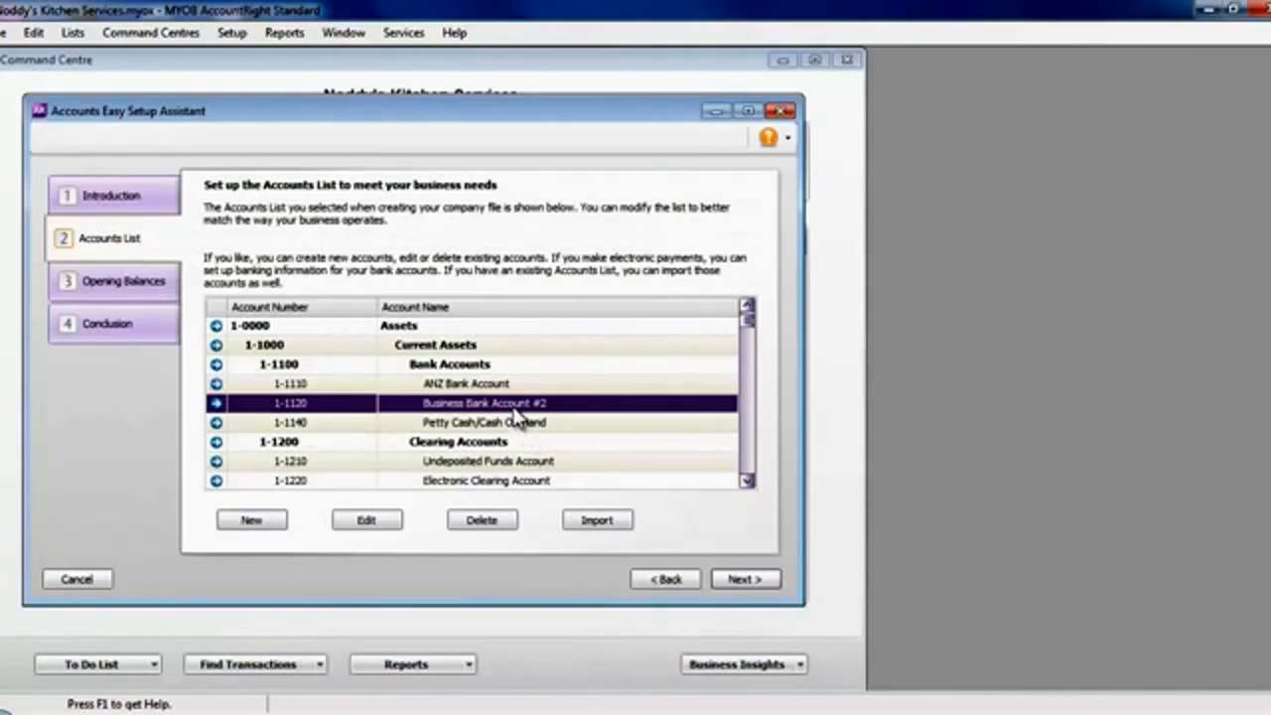
{"action": "left_click", "coordinate": [373, 514]}
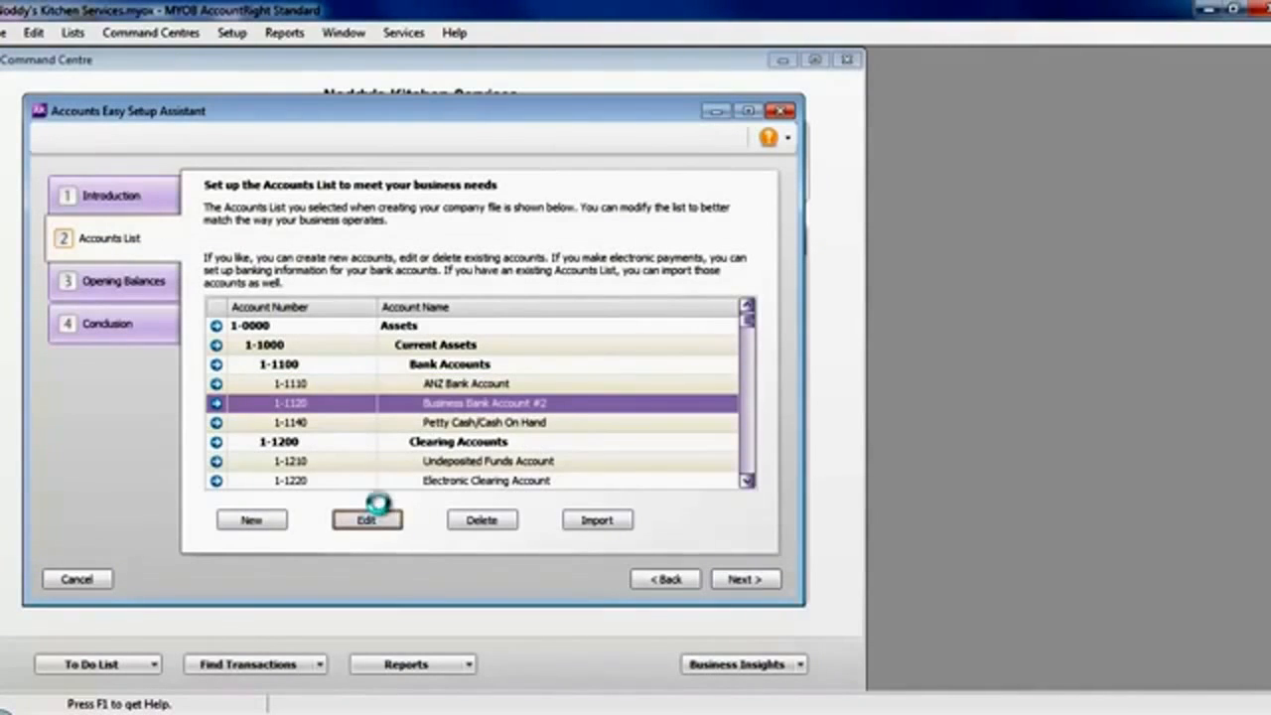
{"action": "double_click", "coordinate": [364, 415]}
{"action": "left_click", "coordinate": [442, 427]}
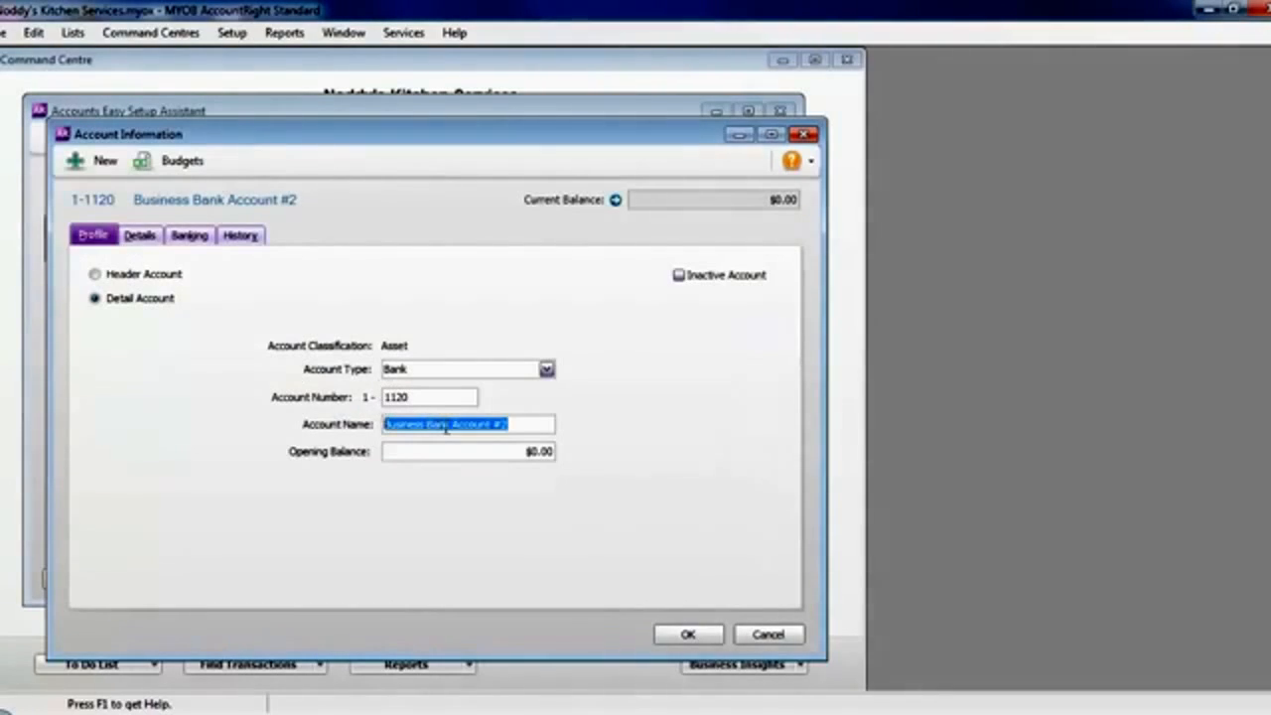
{"action": "left_click_drag", "start_coordinate": [446, 427], "coordinate": [318, 425]}
{"action": "type", "text": "ANZ Savings"}
{"action": "left_click", "coordinate": [503, 423]}
{"action": "key", "text": "BackSpace"}
{"action": "key", "text": "BackSpace"}
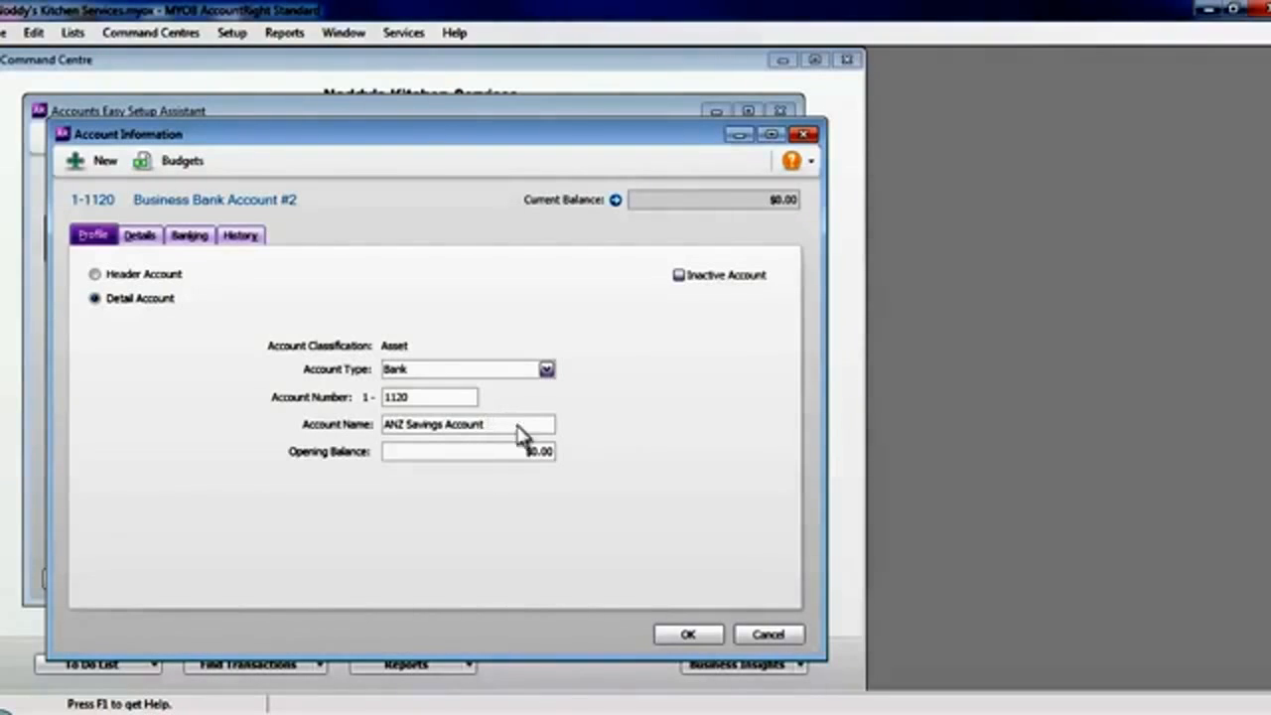
{"action": "left_click", "coordinate": [692, 635]}
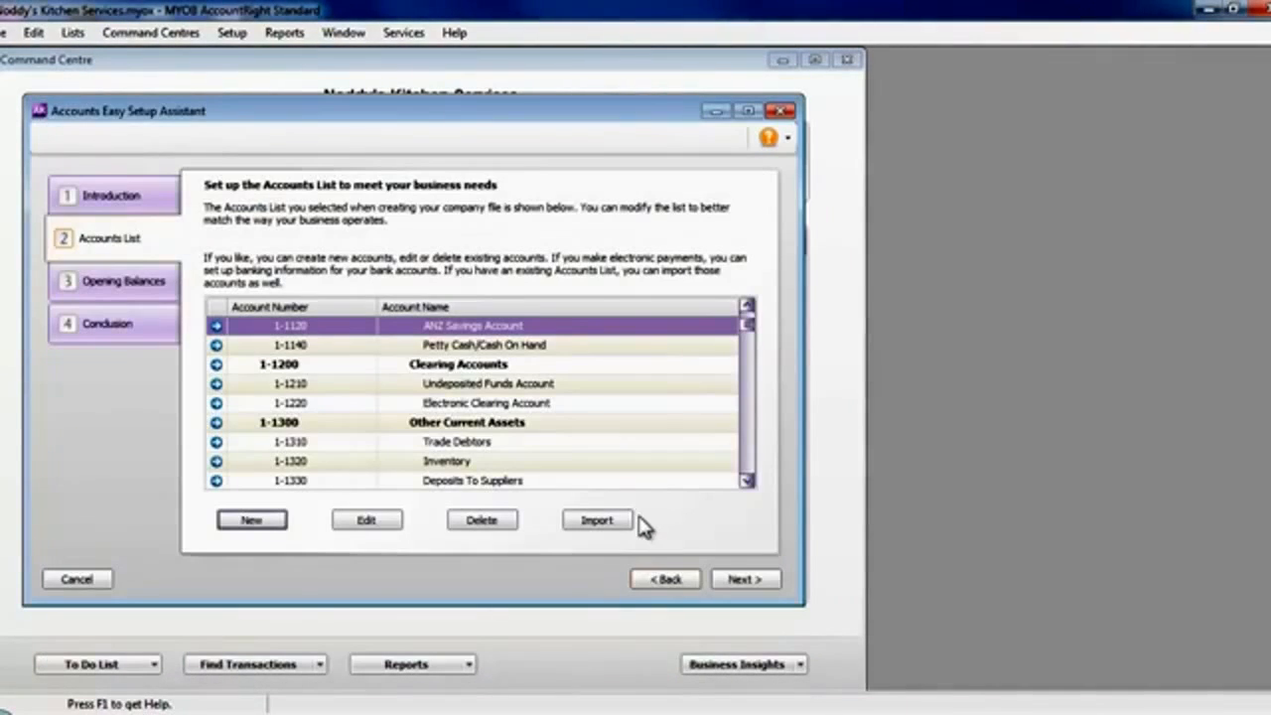
- Delete the Low Value Pool At Cost account from the asset accounts
{"action": "left_click", "coordinate": [747, 307]}
{"action": "left_click", "coordinate": [746, 308]}
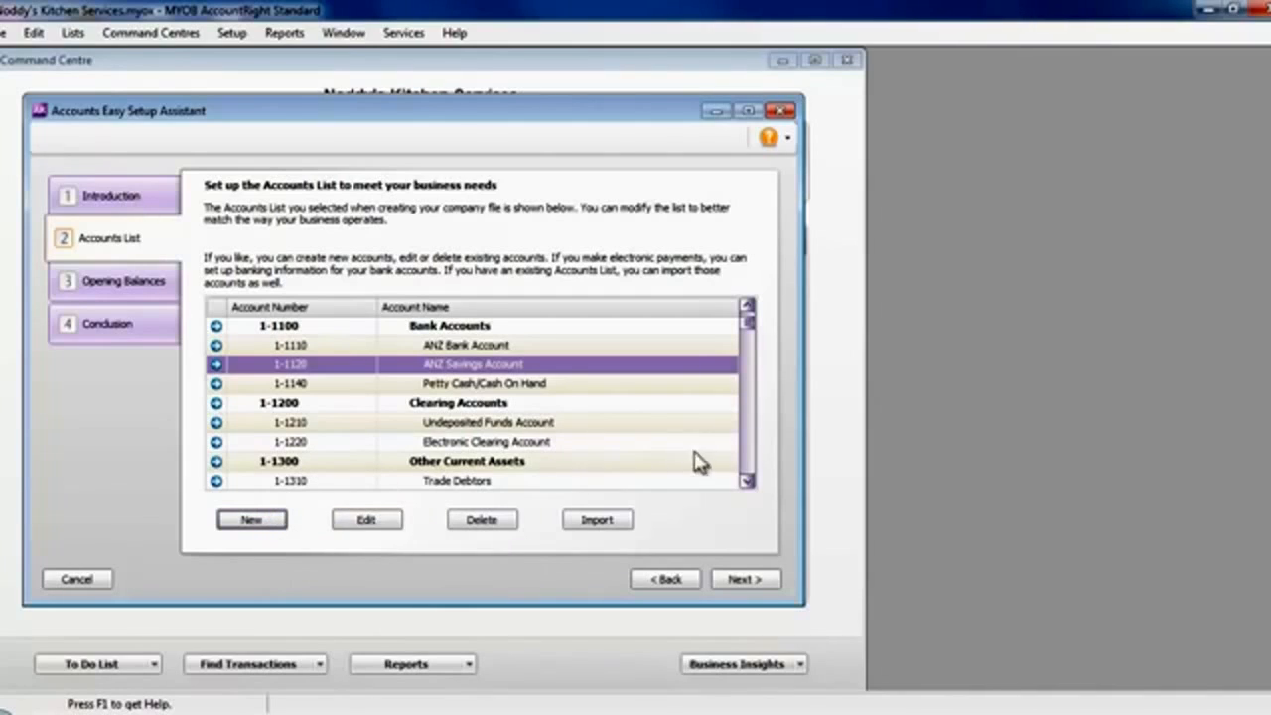
{"action": "left_click", "coordinate": [748, 481]}
{"action": "left_click", "coordinate": [747, 481]}
{"action": "left_click", "coordinate": [747, 480]}
{"action": "left_click", "coordinate": [748, 481]}
{"action": "left_click", "coordinate": [747, 481]}
{"action": "left_click", "coordinate": [747, 481]}
{"action": "left_click", "coordinate": [748, 480]}
{"action": "left_click", "coordinate": [748, 480]}
{"action": "left_click", "coordinate": [748, 481]}
{"action": "left_click", "coordinate": [748, 480]}
{"action": "left_click", "coordinate": [748, 480]}
{"action": "left_click", "coordinate": [748, 481]}
{"action": "left_click", "coordinate": [748, 481]}
{"action": "left_click", "coordinate": [748, 480]}
{"action": "left_click", "coordinate": [747, 480]}
{"action": "left_click", "coordinate": [748, 480]}
{"action": "left_click", "coordinate": [747, 480]}
{"action": "left_click", "coordinate": [748, 480]}
{"action": "left_click", "coordinate": [748, 481]}
{"action": "left_click", "coordinate": [748, 481]}
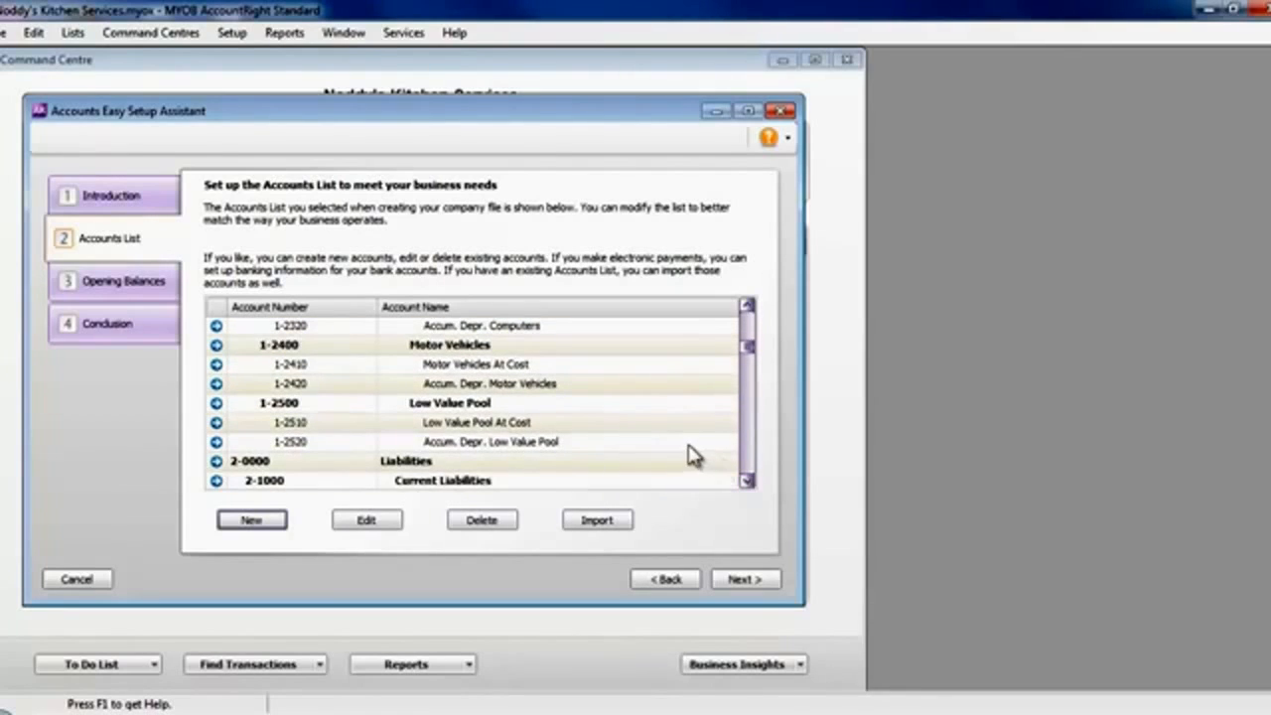
{"action": "left_click", "coordinate": [567, 429]}
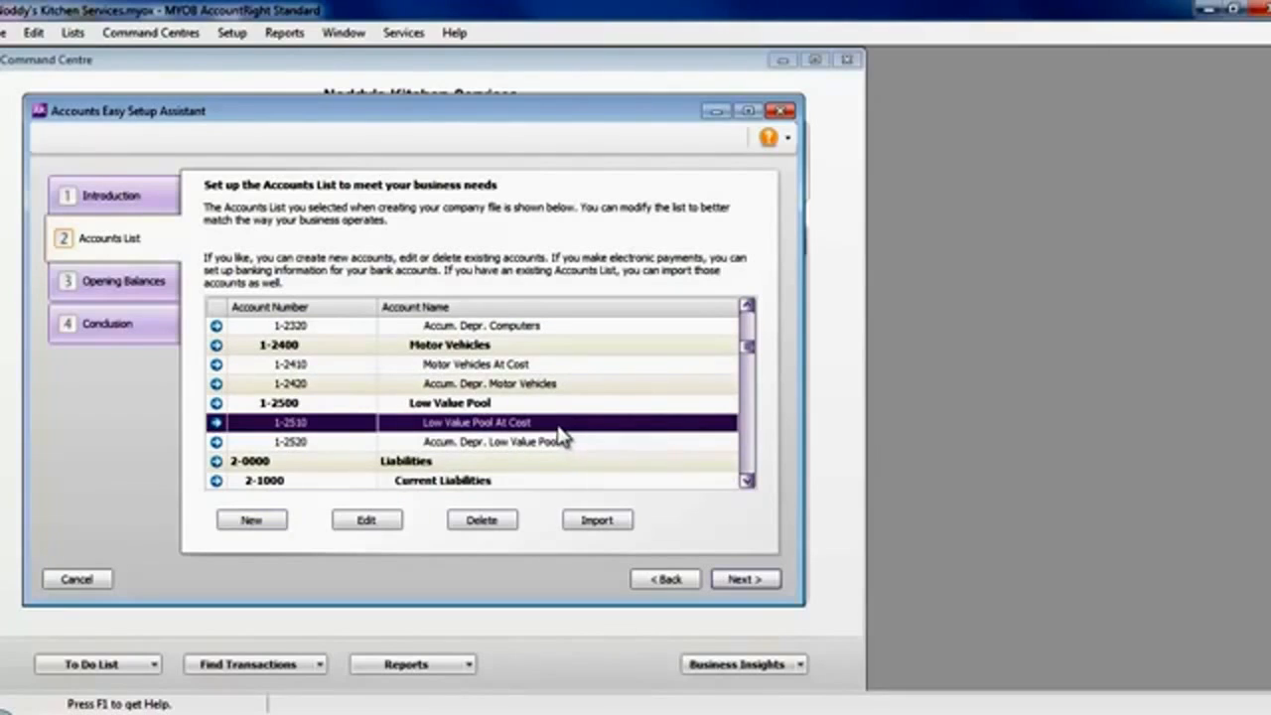
{"action": "left_click", "coordinate": [495, 524]}
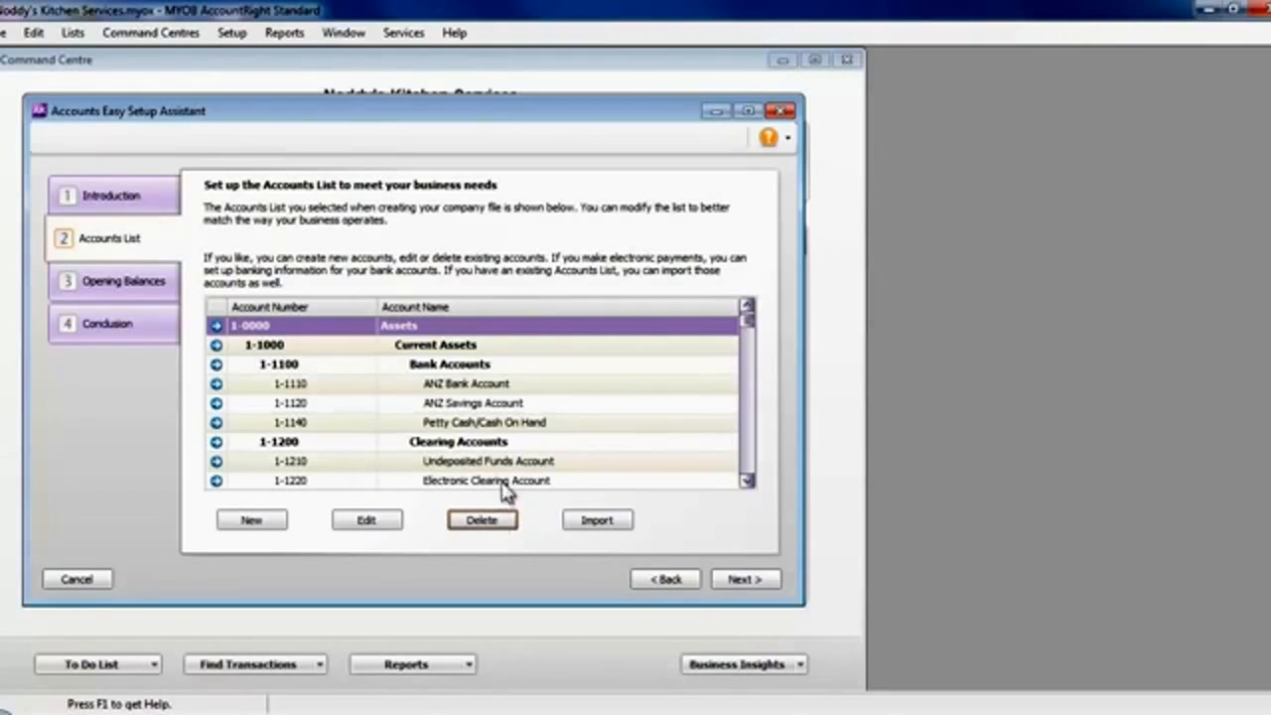
- Look through the liability, equity and expense accounts in the rest of the accounts list
{"action": "scroll", "coordinate": [747, 464], "scroll_direction": "down", "scroll_amount": 5}
{"action": "scroll", "coordinate": [745, 462], "scroll_direction": "down", "scroll_amount": 10}
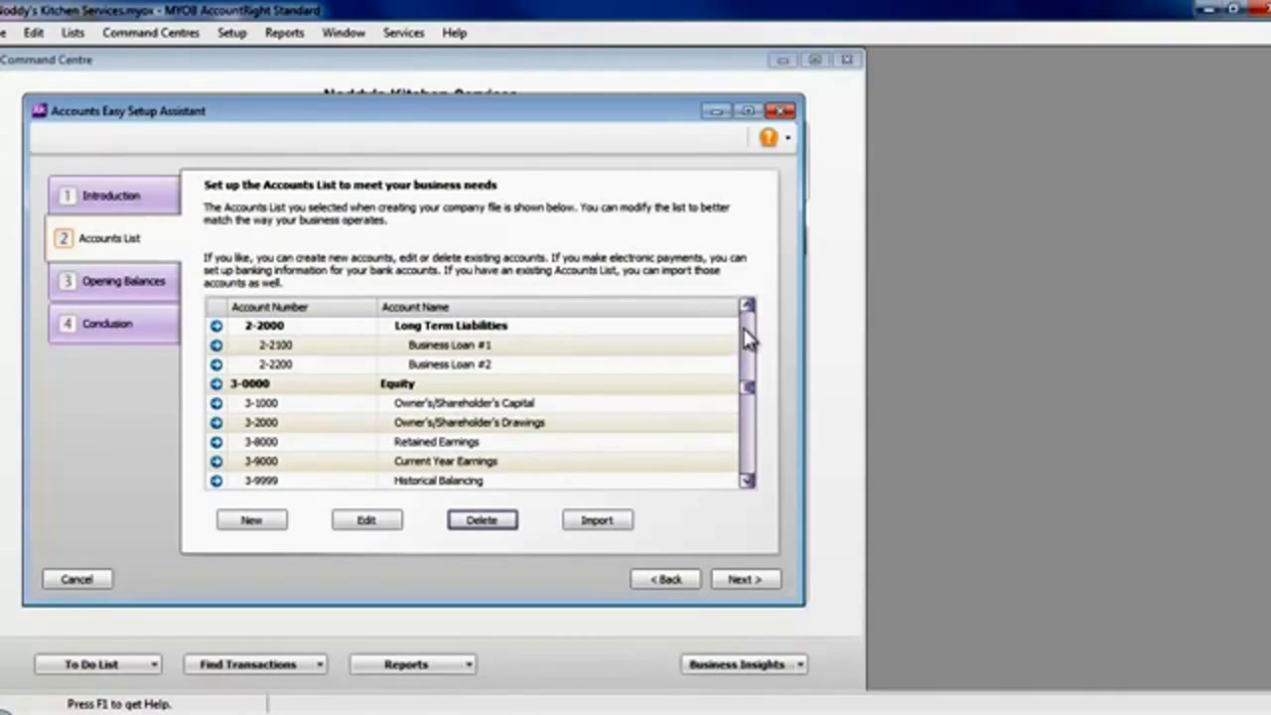
{"action": "left_click", "coordinate": [745, 335]}
{"action": "left_click", "coordinate": [746, 335]}
{"action": "left_click", "coordinate": [745, 431]}
{"action": "left_click", "coordinate": [746, 435]}
{"action": "left_click", "coordinate": [746, 441]}
{"action": "left_click", "coordinate": [746, 449]}
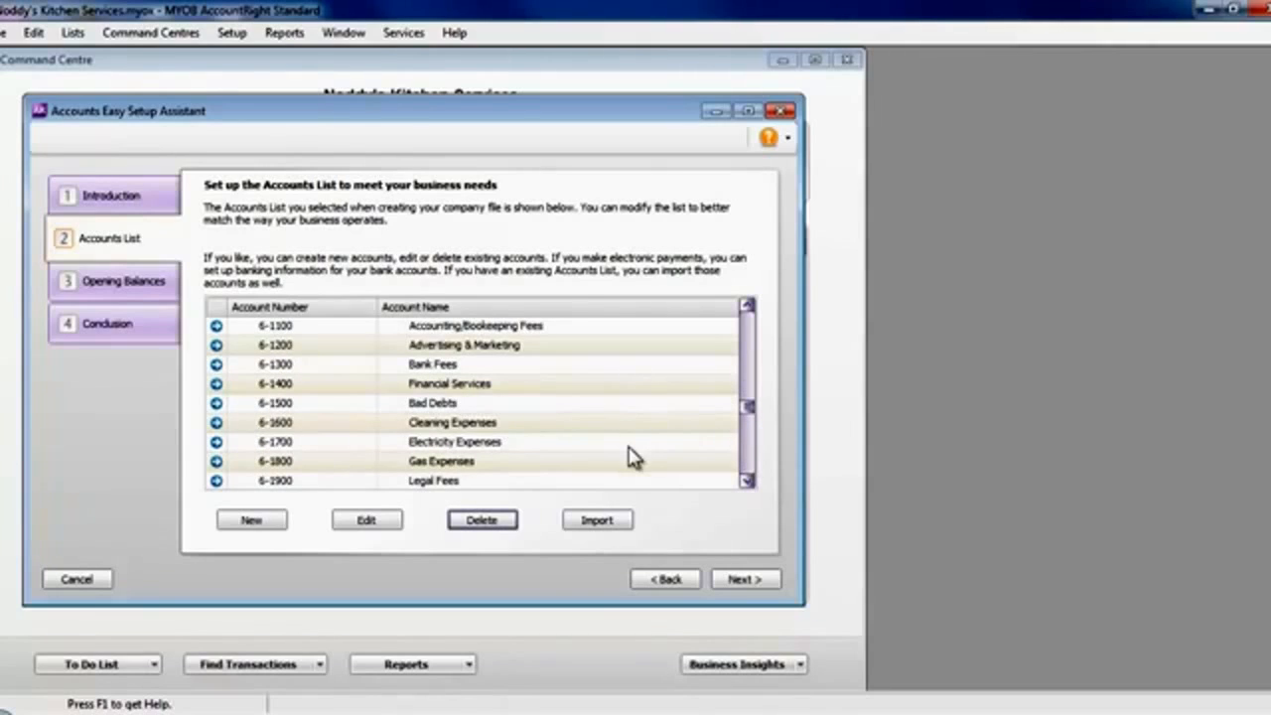
- Continue to the opening balances and enter $1,500 for ANZ Bank Account and $5,000 for ANZ Savings Account
{"action": "left_click", "coordinate": [744, 580]}
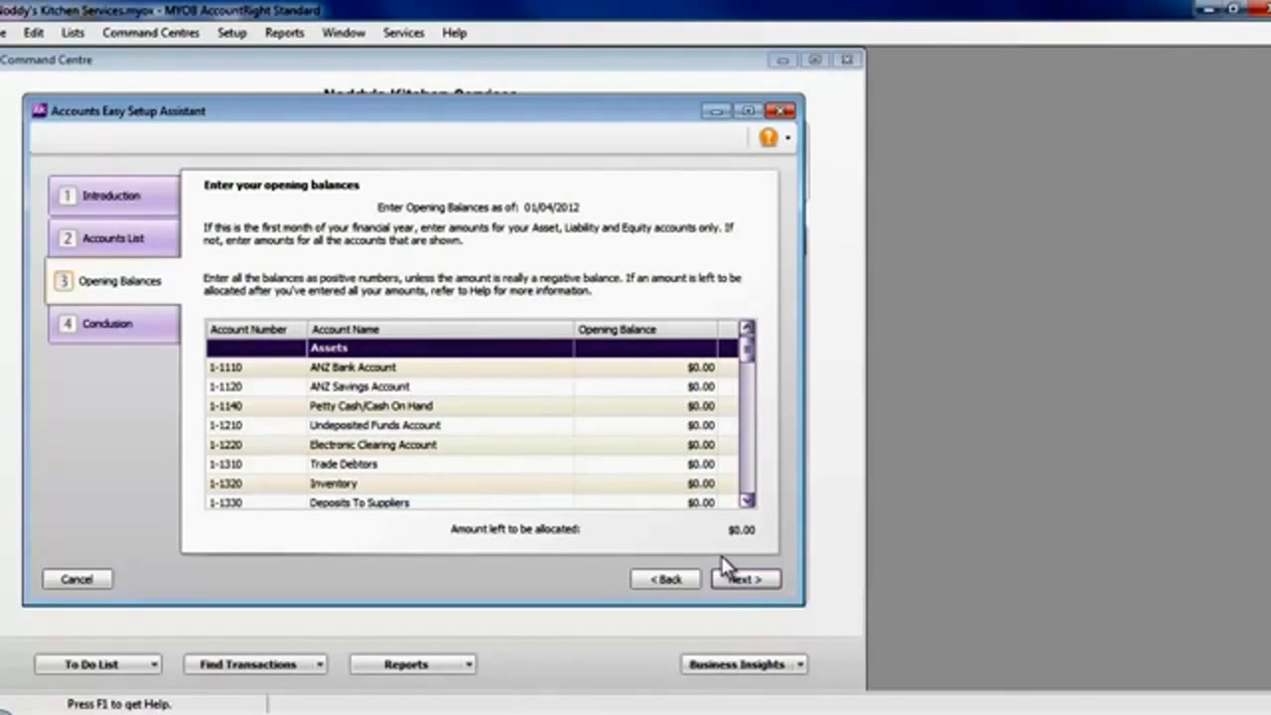
{"action": "left_click", "coordinate": [683, 367]}
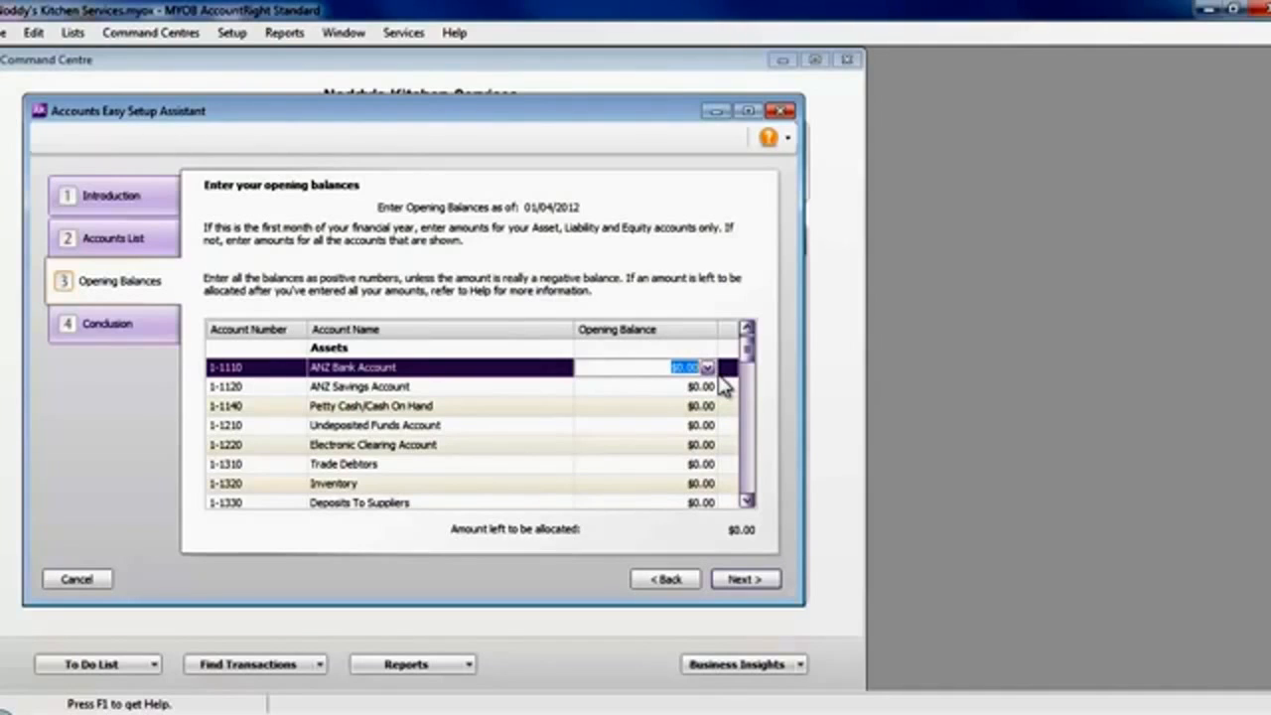
{"action": "type", "text": "1500"}
{"action": "key", "text": "Tab"}
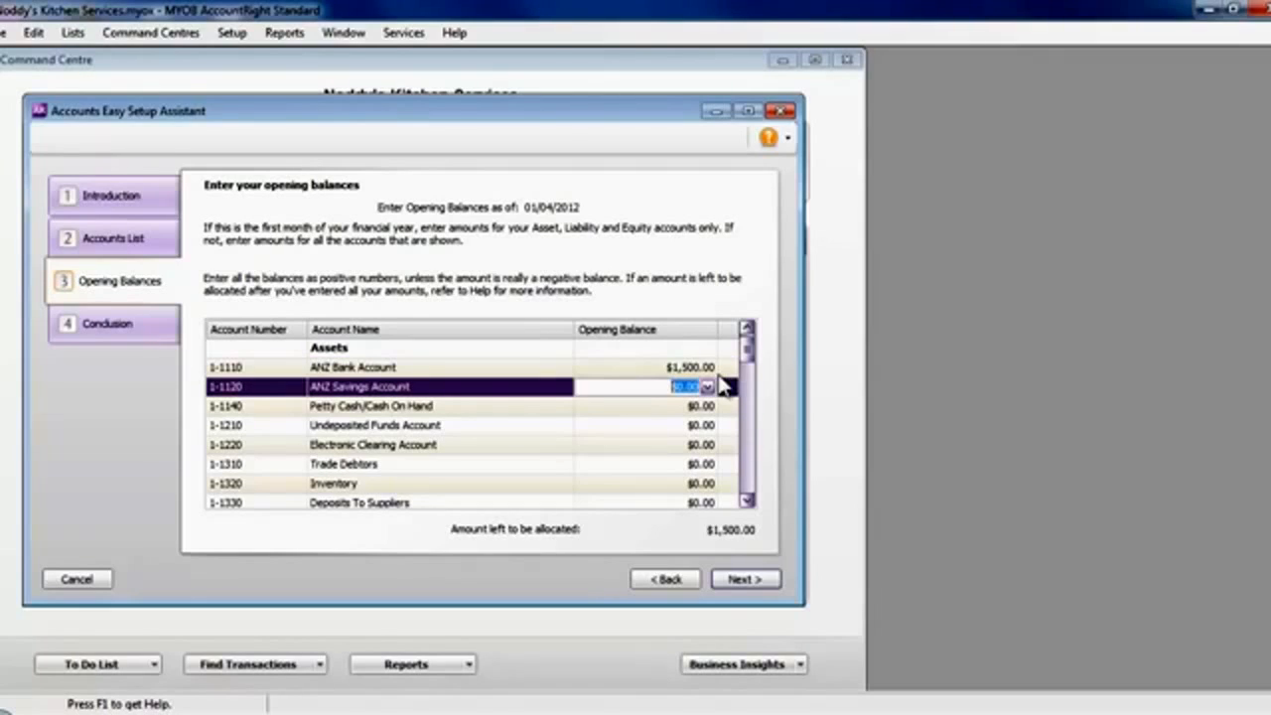
{"action": "type", "text": "5000"}
{"action": "key", "text": "Tab"}
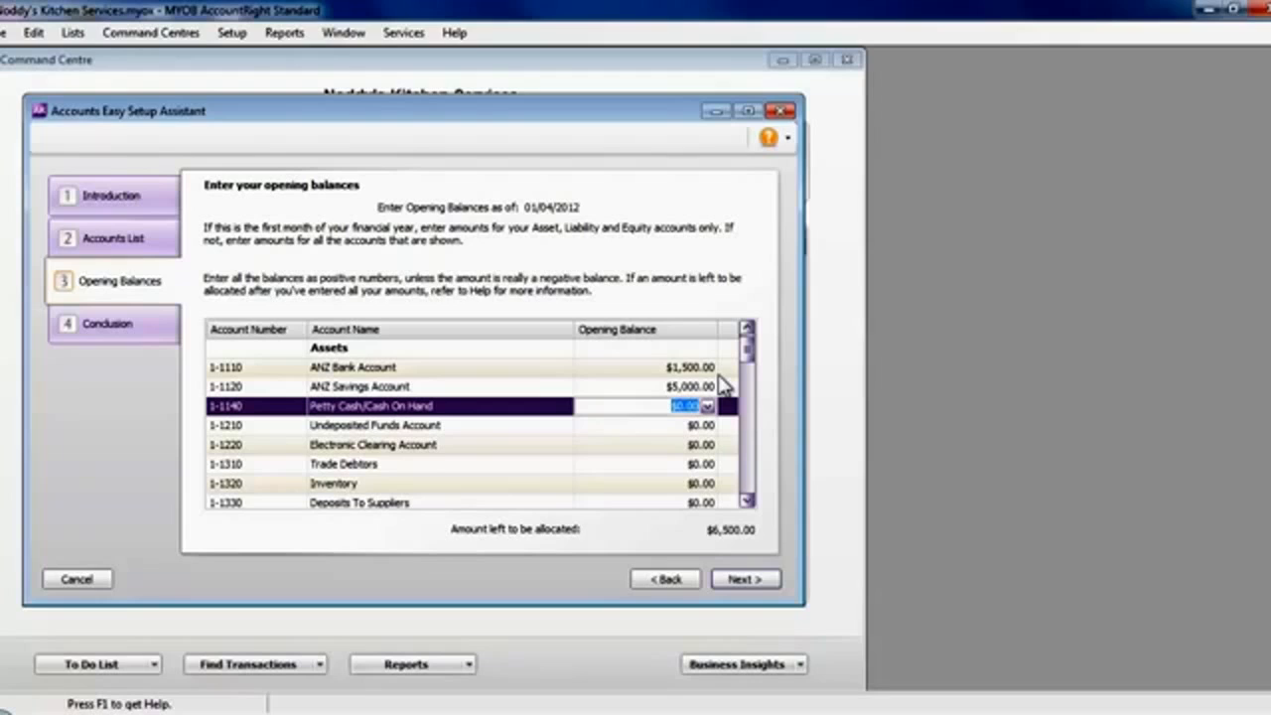
- Enter opening balances of $1,600 for Trade Debtors and $8,000 for Inventory, and continue to the conclusion
{"action": "key", "text": "Tab"}
{"action": "key", "text": "Tab"}
{"action": "key", "text": "Tab"}
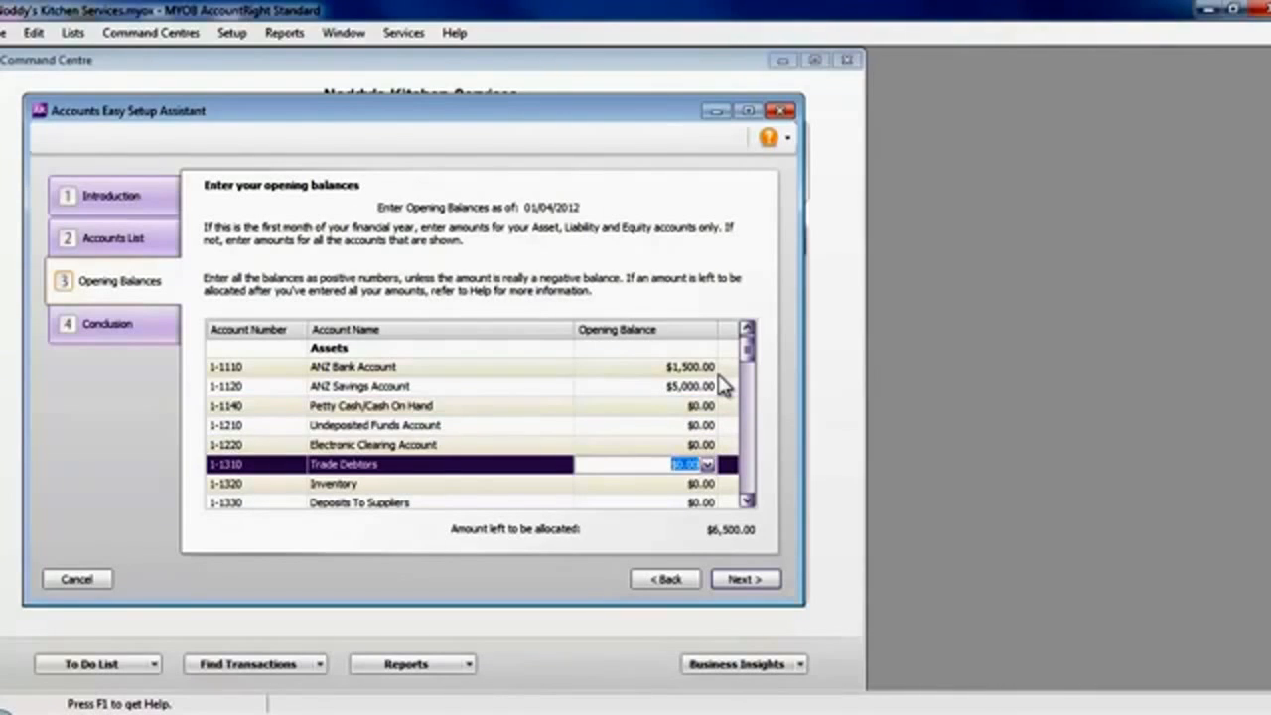
{"action": "type", "text": "1600"}
{"action": "key", "text": "Tab"}
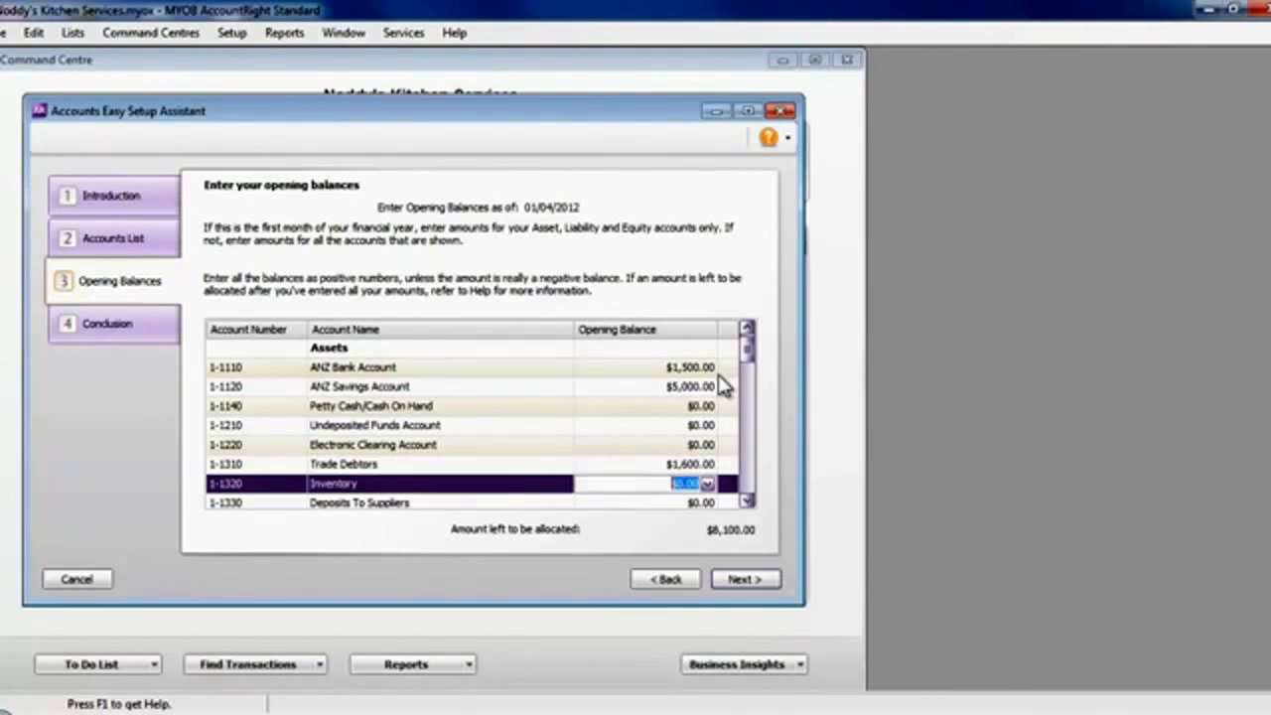
{"action": "type", "text": "8000"}
{"action": "key", "text": "Tab"}
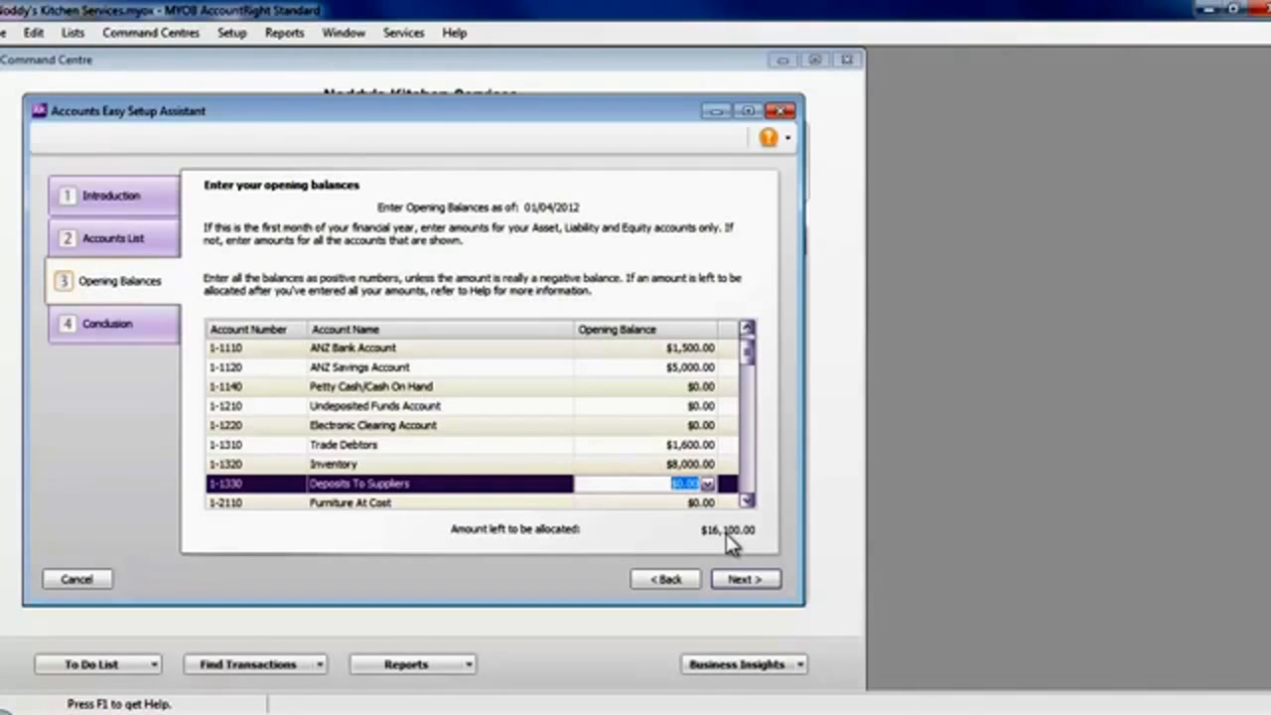
{"action": "left_click", "coordinate": [746, 584]}
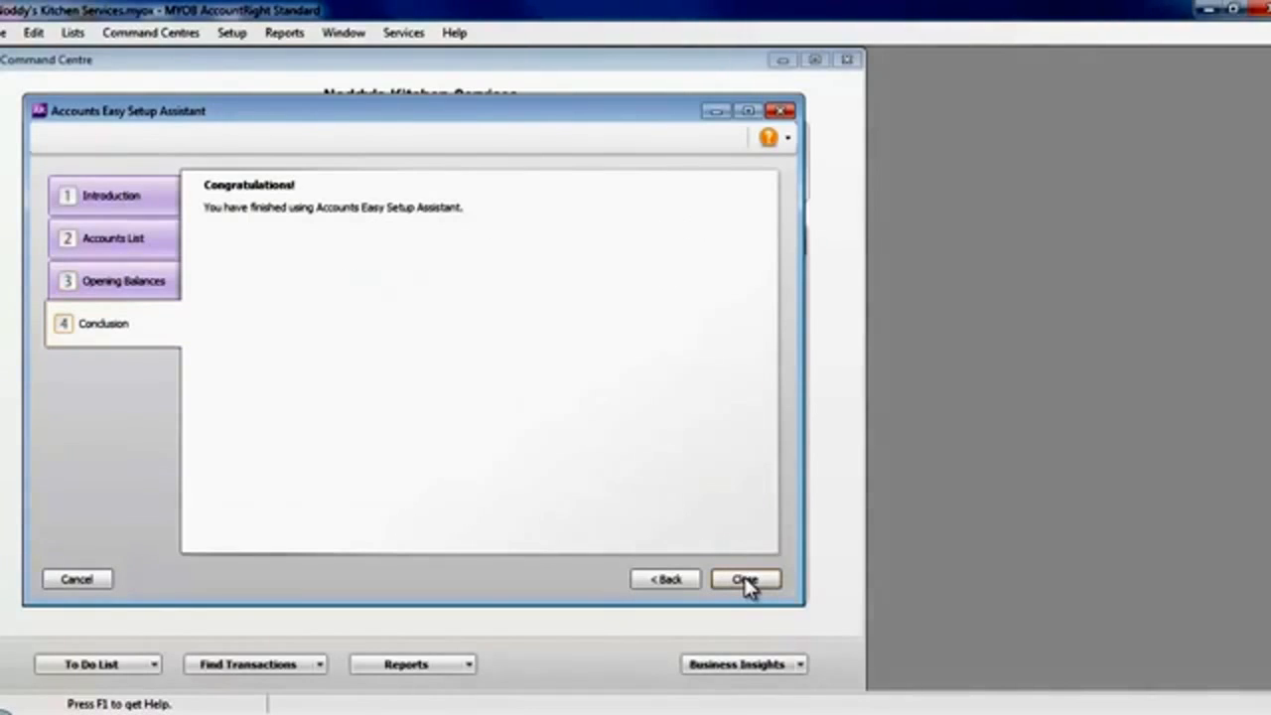
- Close the finished accounts assistant, start the sales setup and accept Service as the default sales layout
{"action": "left_click", "coordinate": [747, 584]}
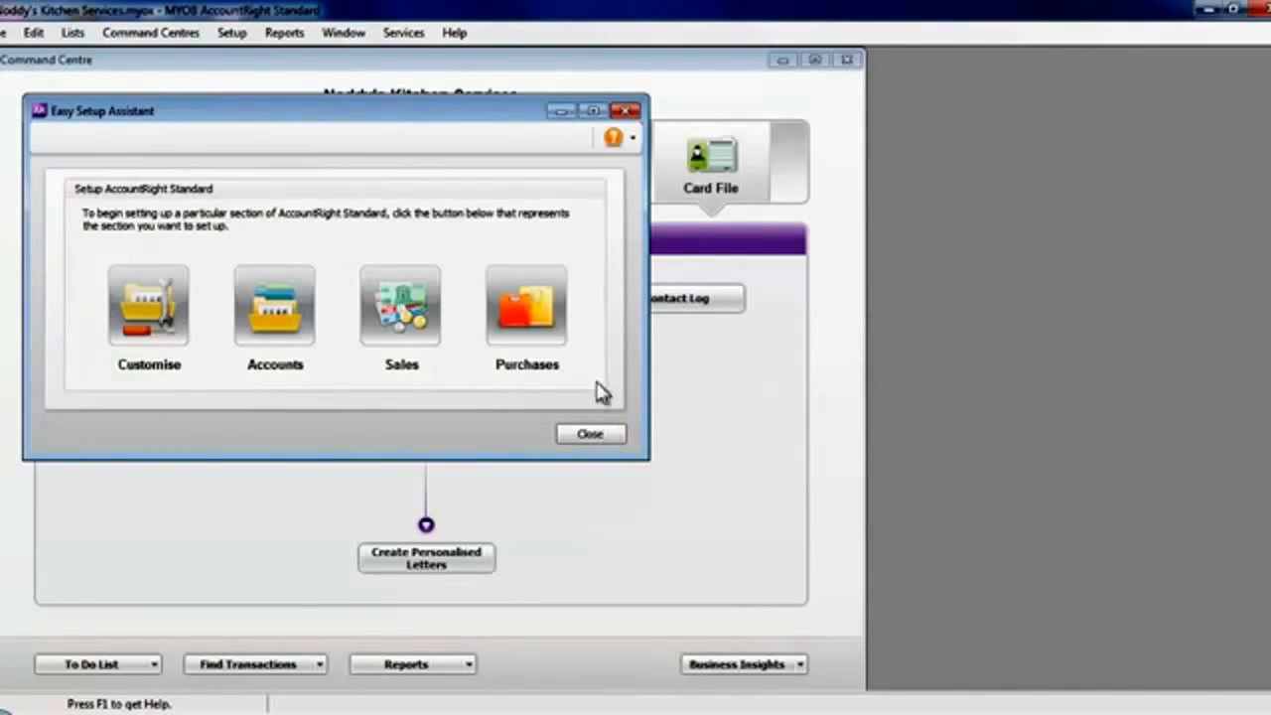
{"action": "left_click", "coordinate": [402, 312]}
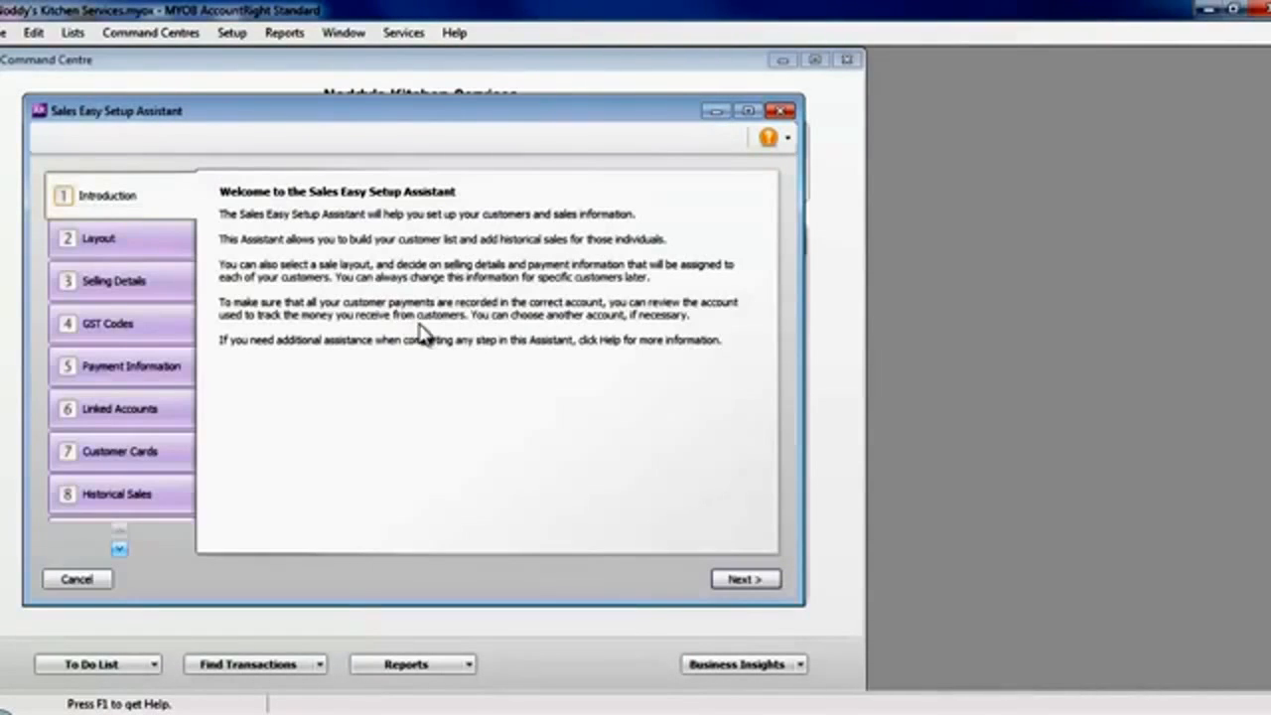
{"action": "left_click", "coordinate": [743, 580]}
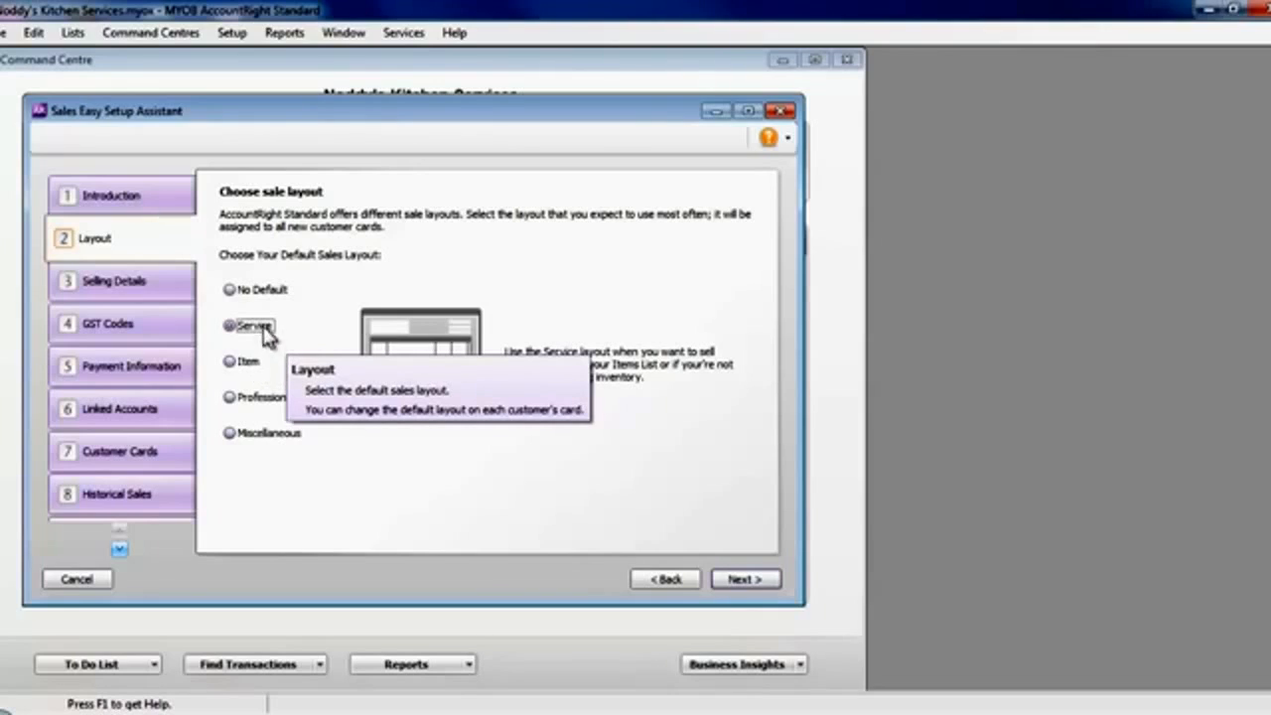
{"action": "left_click", "coordinate": [746, 579]}
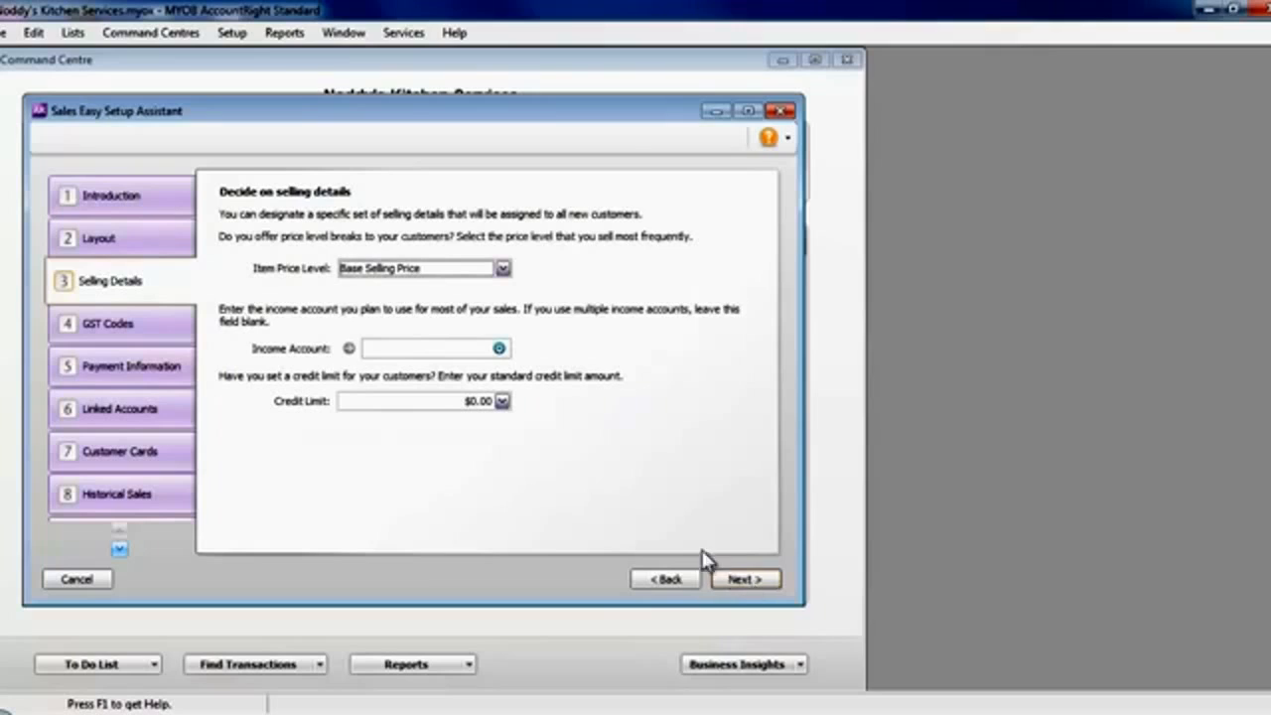
- Set the default income account to 4-1000 Services Income and the customer credit limit to $5,000, keeping Base Selling Price
{"action": "left_click", "coordinate": [499, 352]}
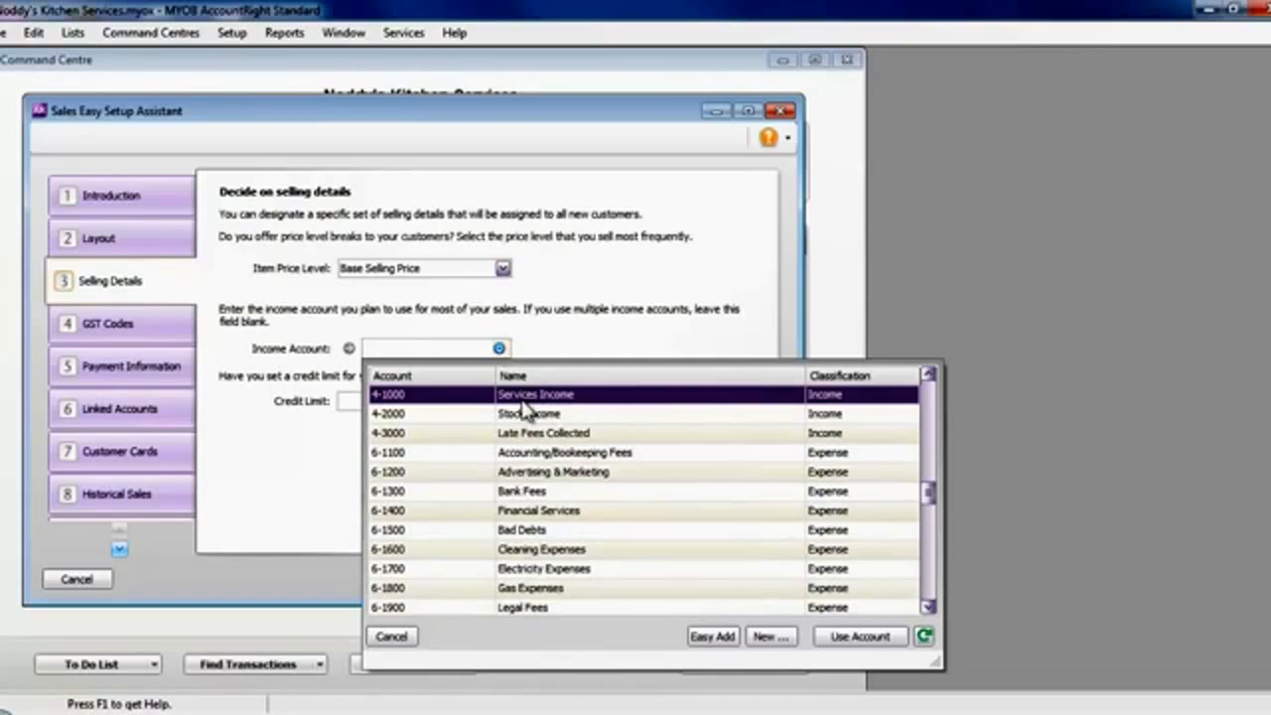
{"action": "double_click", "coordinate": [523, 395]}
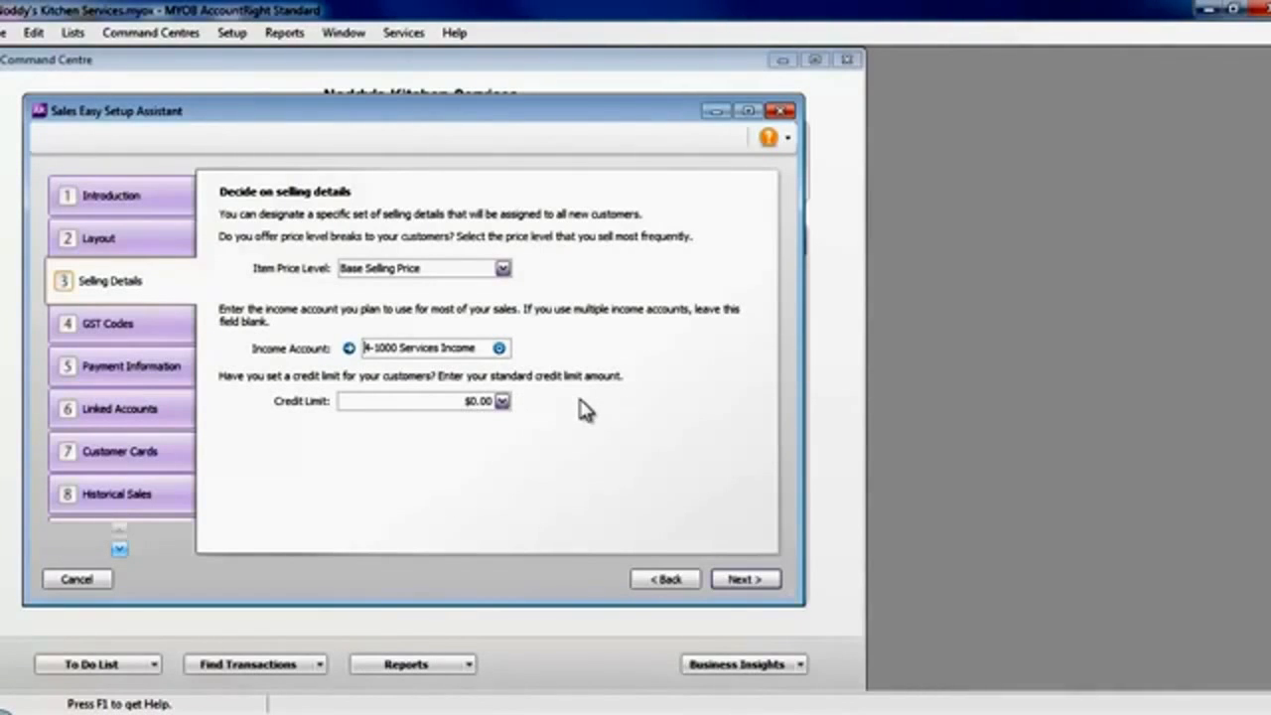
{"action": "left_click_drag", "start_coordinate": [483, 403], "coordinate": [501, 410]}
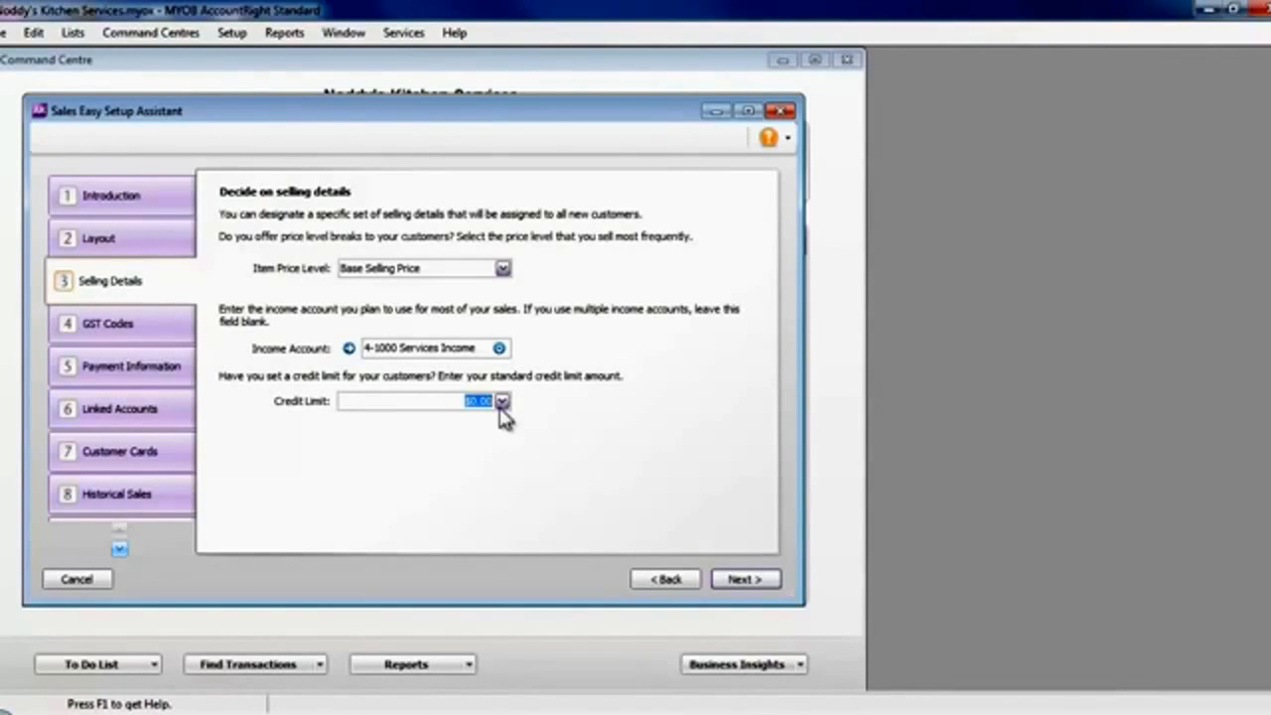
{"action": "type", "text": "5000"}
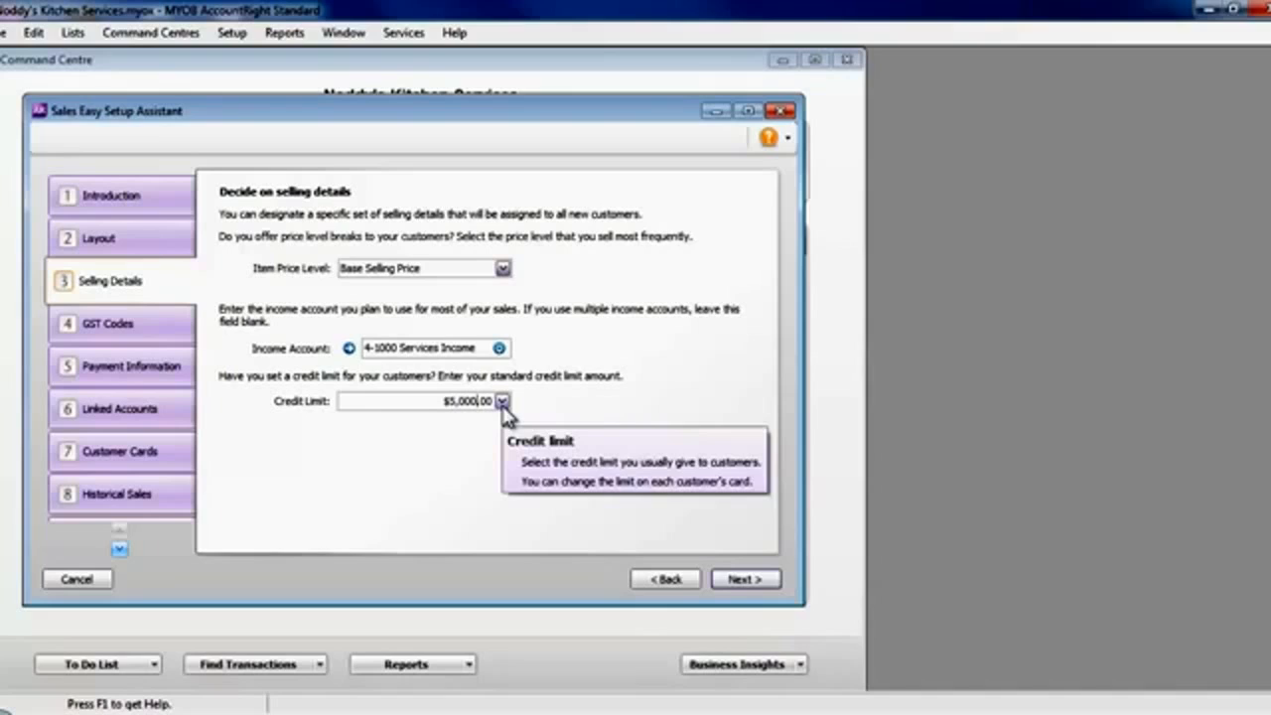
{"action": "key", "text": "Tab"}
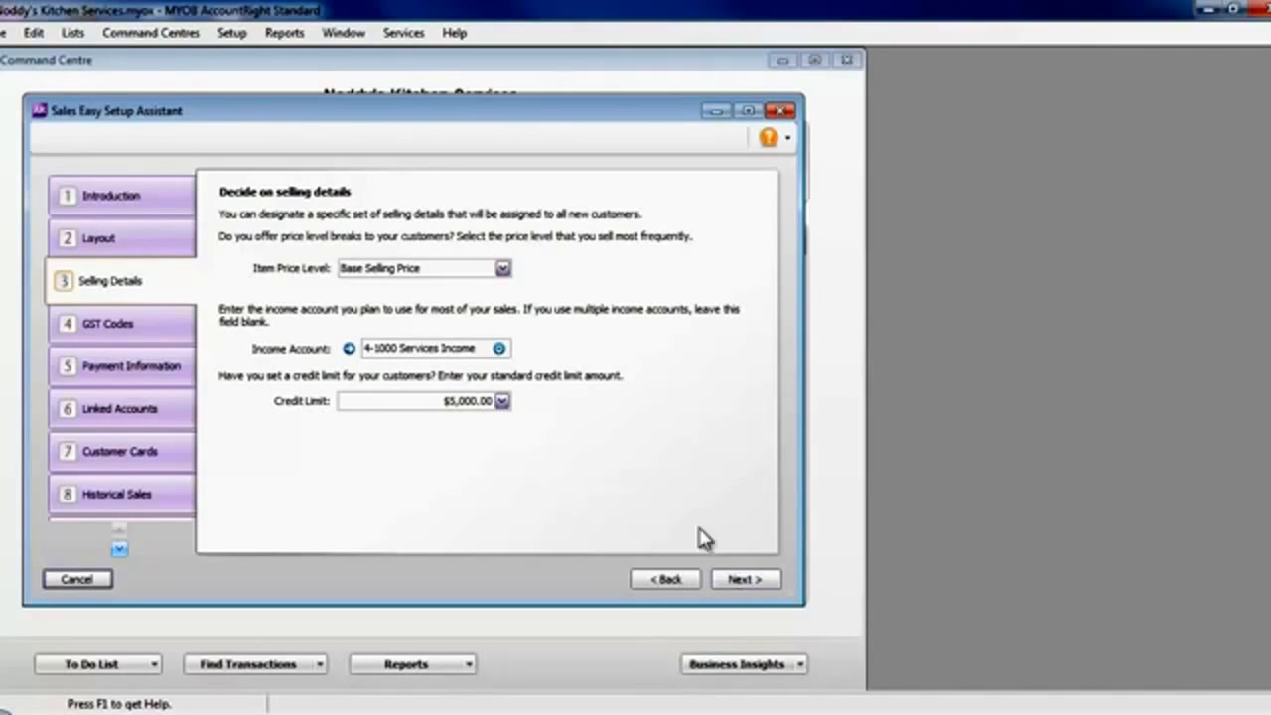
{"action": "mouse_move", "coordinate": [413, 274]}
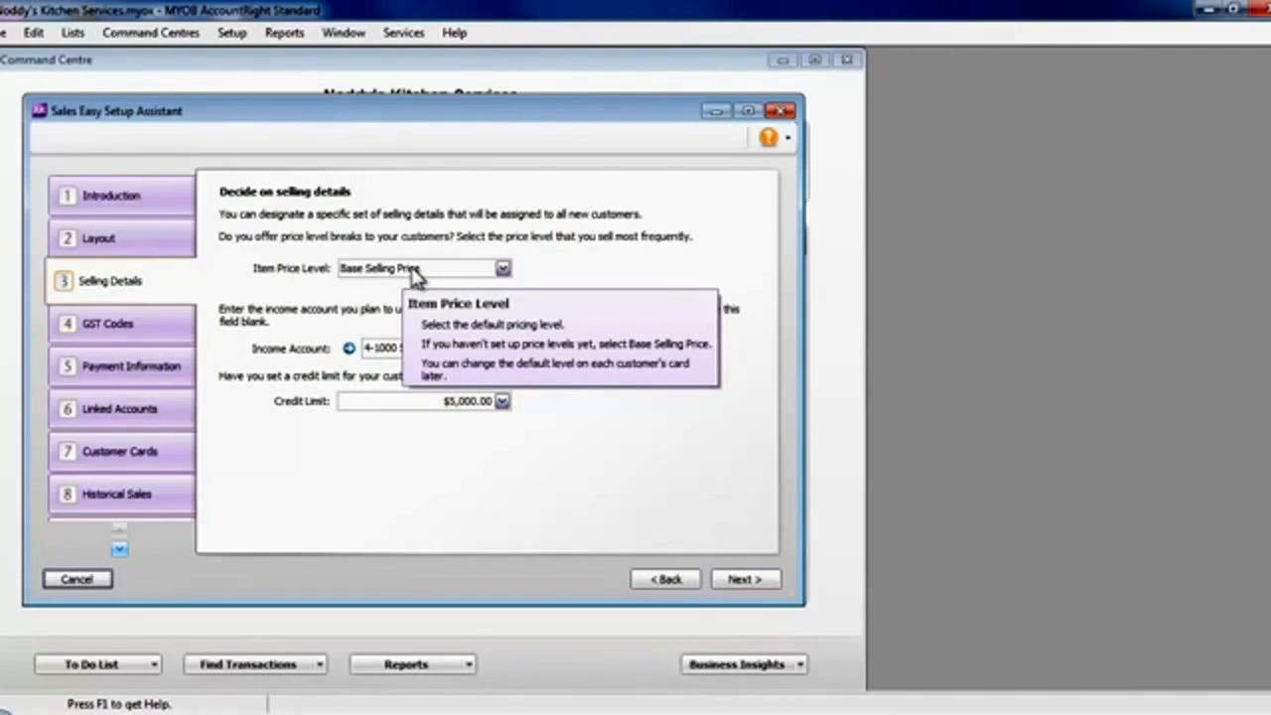
{"action": "left_click", "coordinate": [743, 586]}
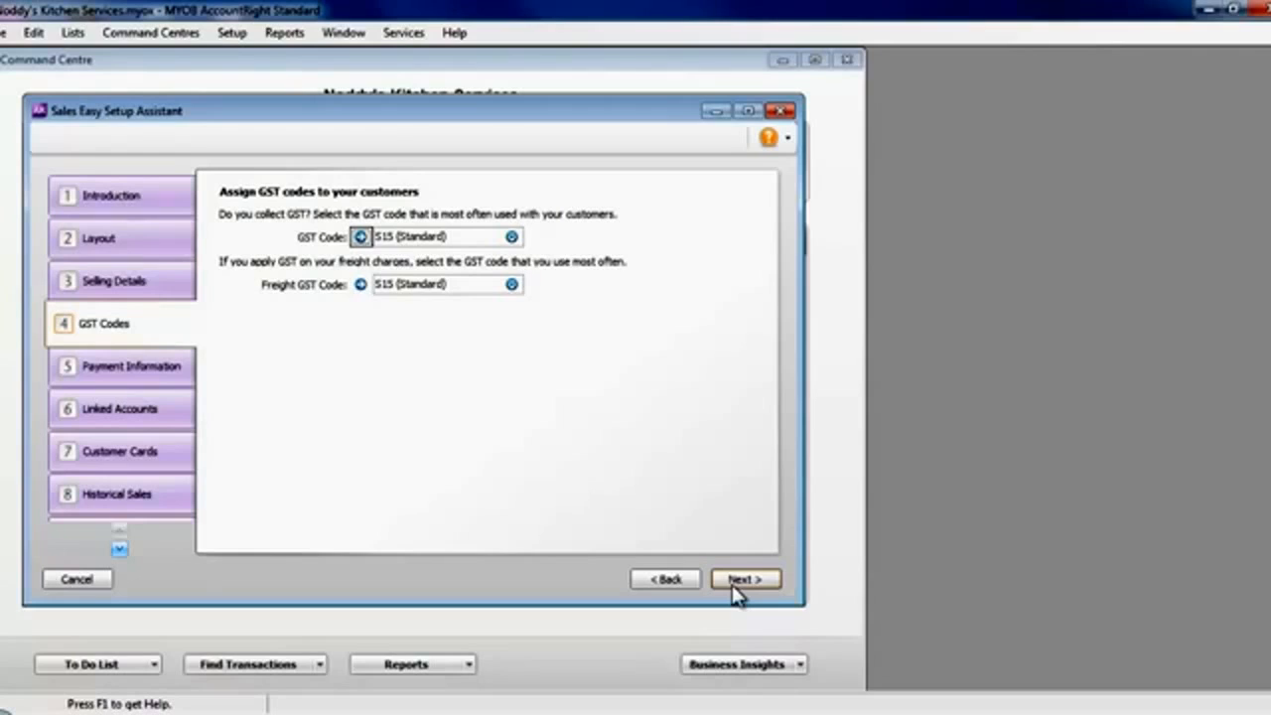
- Accept the S15 GST codes for customers and set the default payment method to Other
{"action": "left_click", "coordinate": [744, 582]}
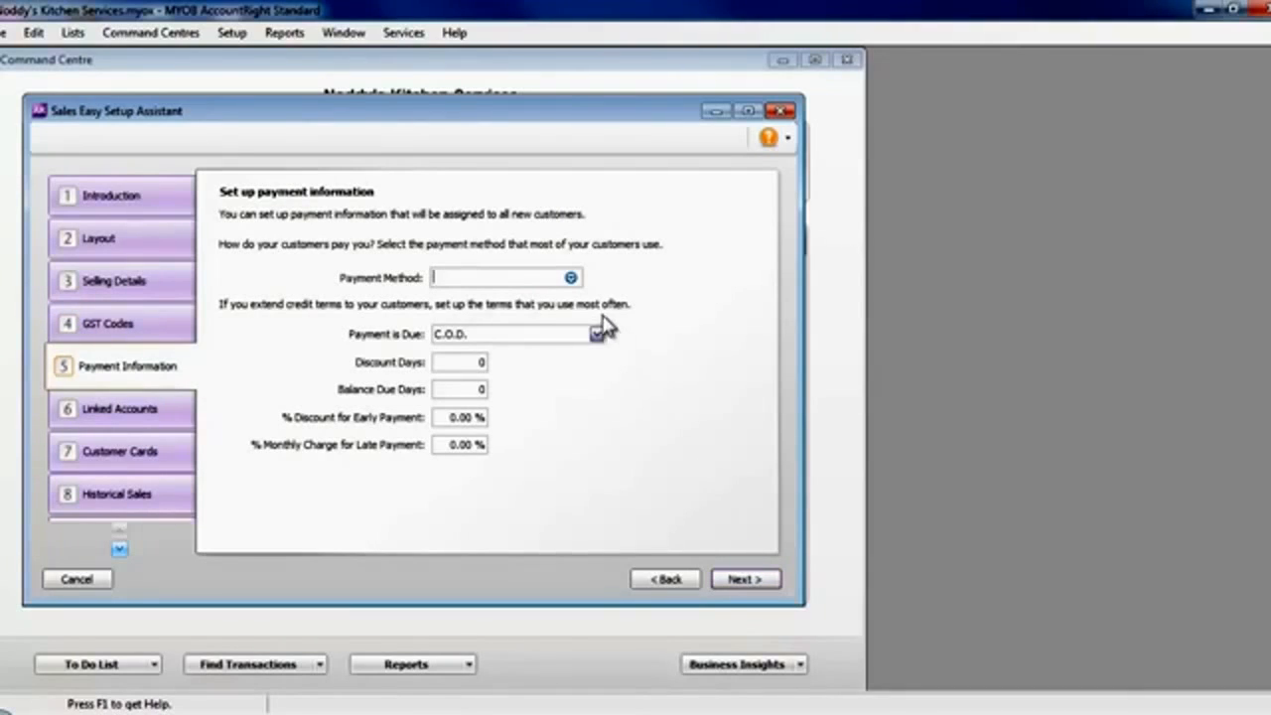
{"action": "left_click", "coordinate": [571, 278]}
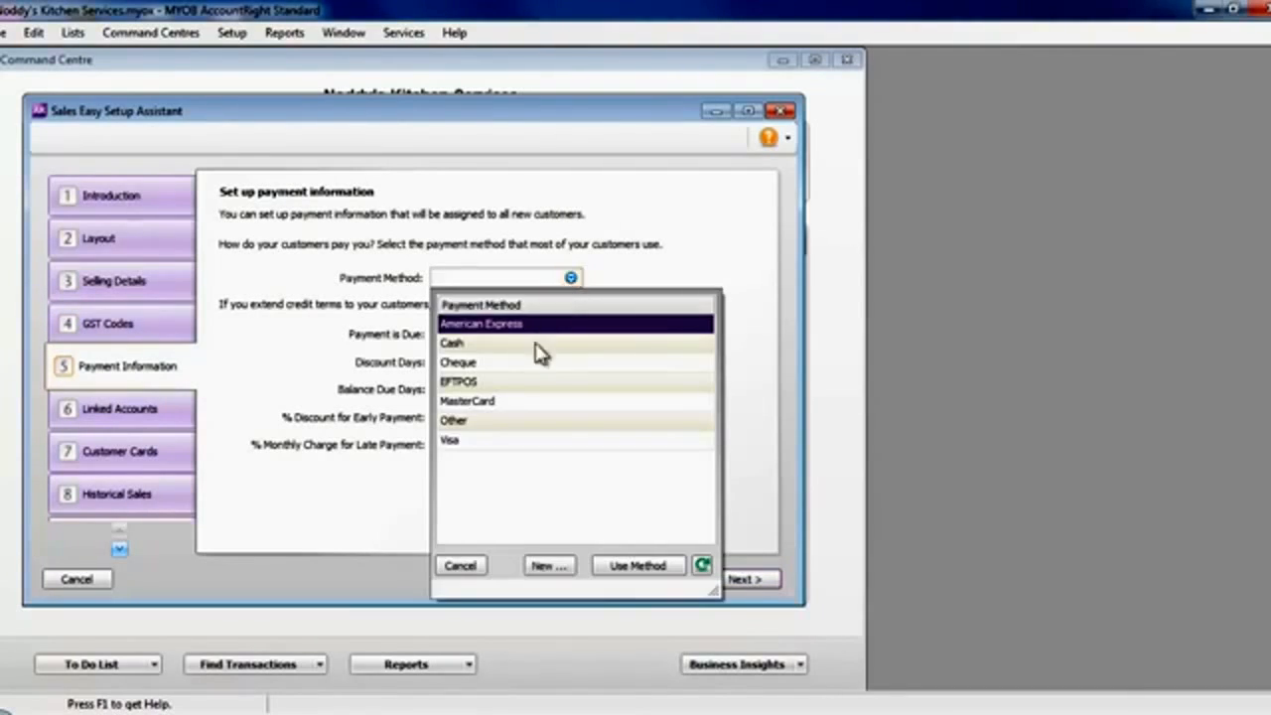
{"action": "left_click", "coordinate": [483, 426]}
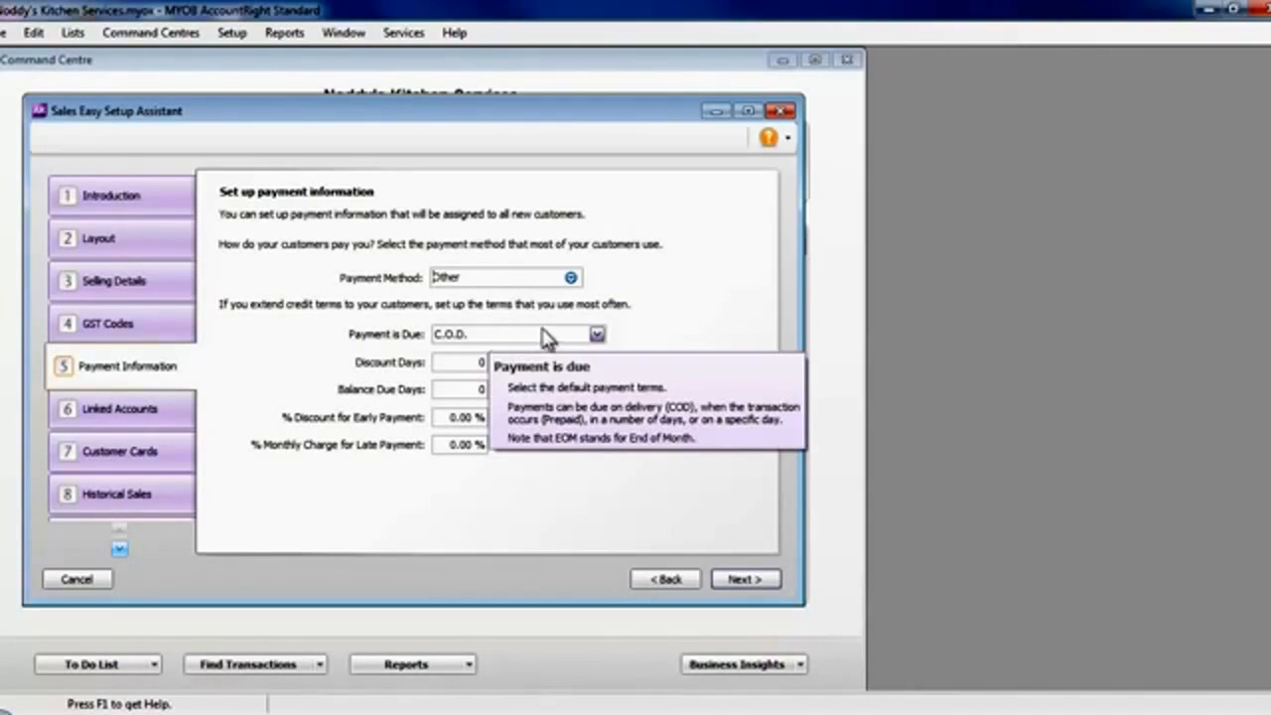
- Set the default credit terms to No. of Days after EOM with 20 balance due days, and continue to the linked accounts
{"action": "left_click", "coordinate": [597, 336]}
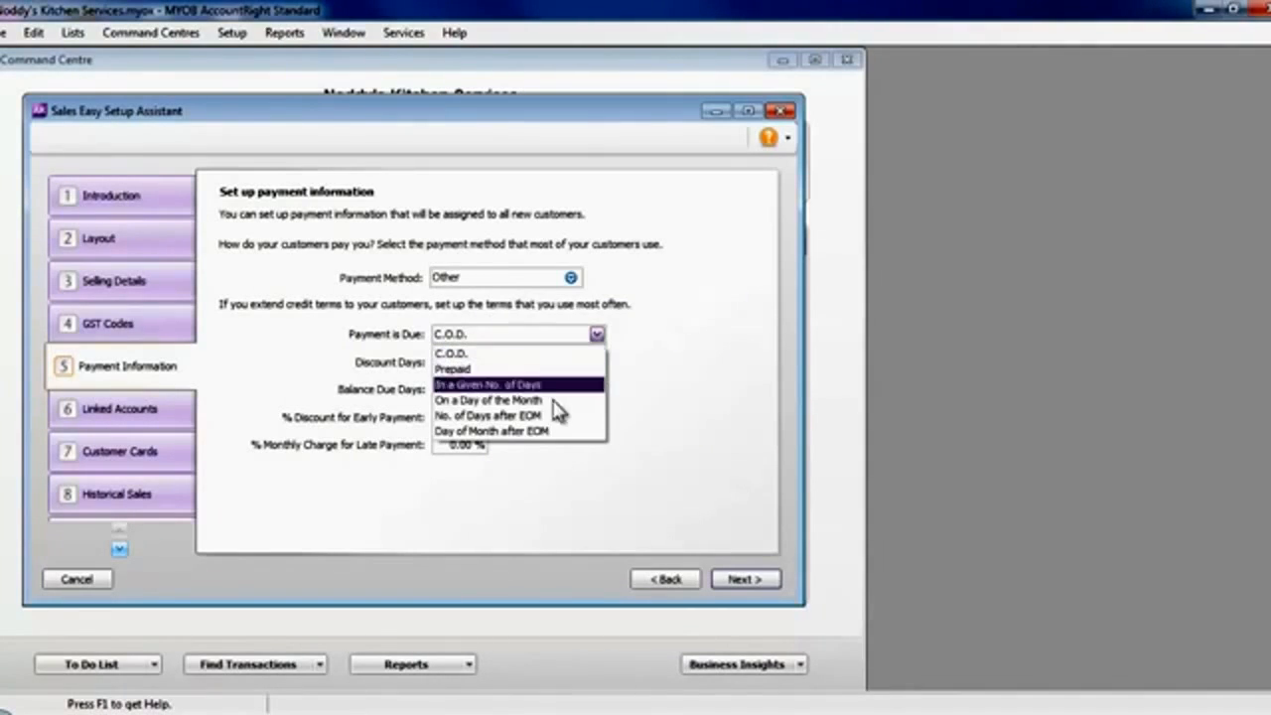
{"action": "left_click", "coordinate": [544, 418]}
{"action": "left_click", "coordinate": [482, 389]}
{"action": "type", "text": "20"}
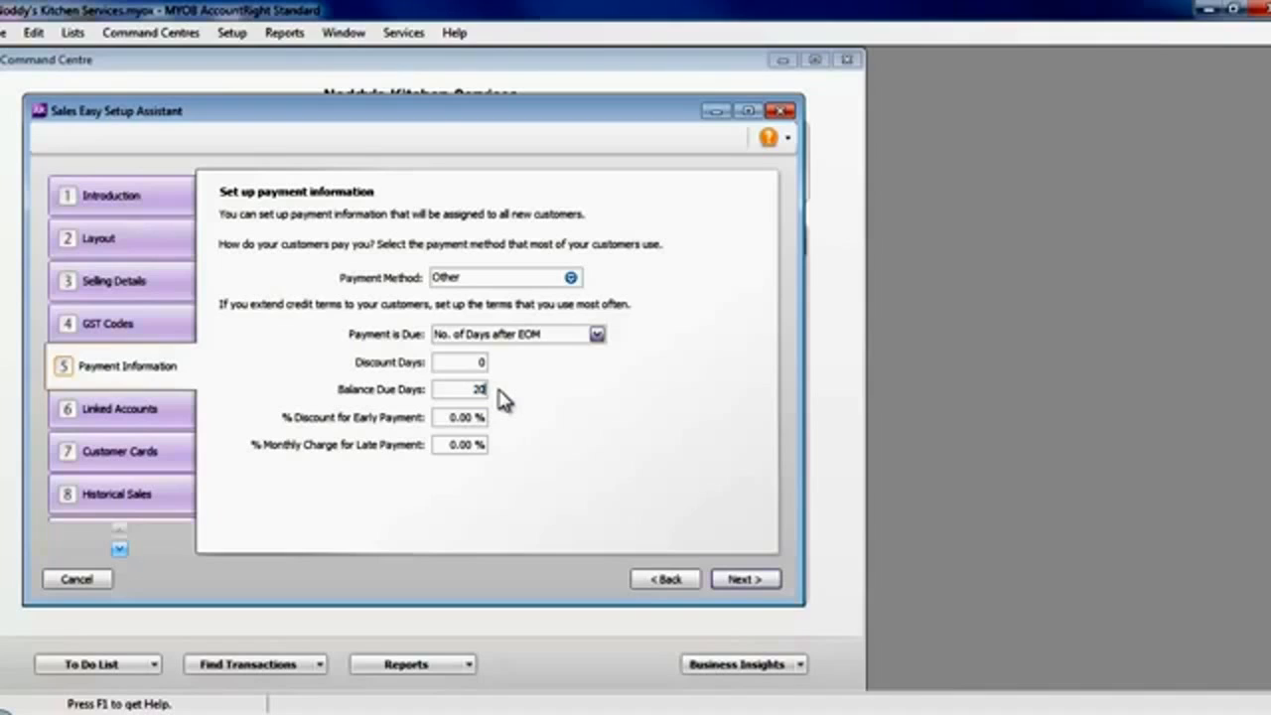
{"action": "key", "text": "Tab"}
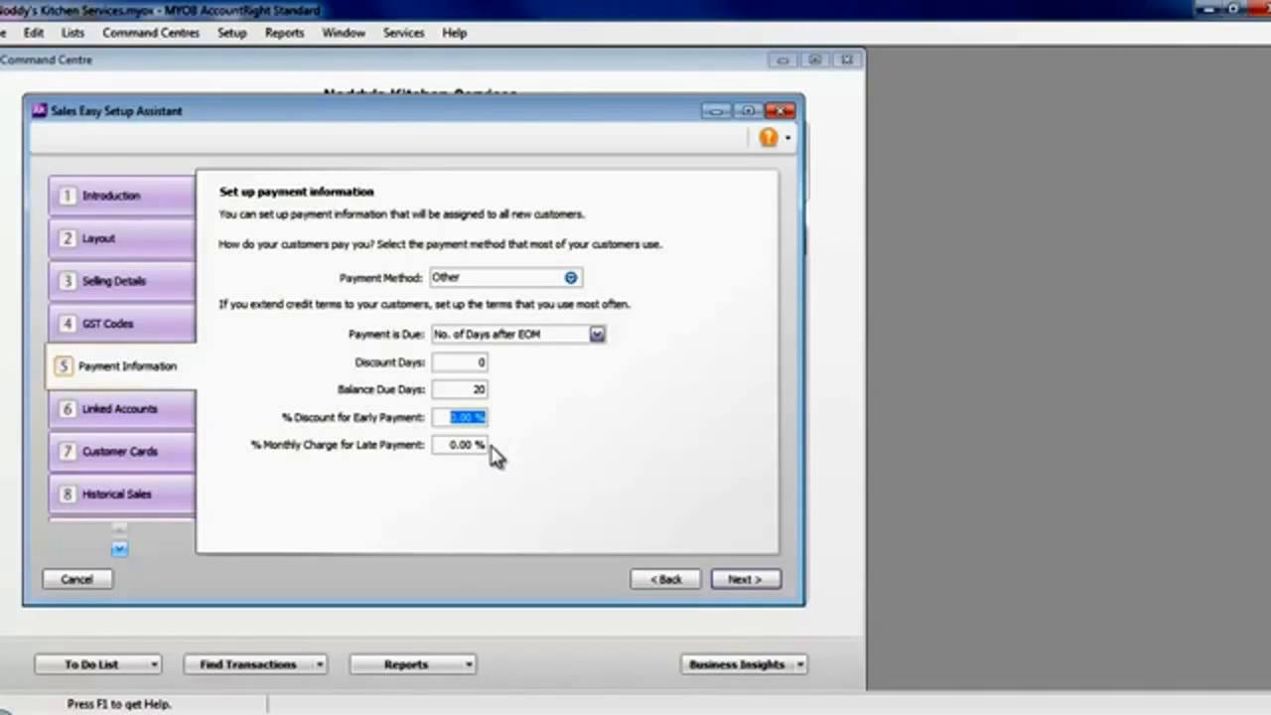
{"action": "left_click", "coordinate": [761, 581]}
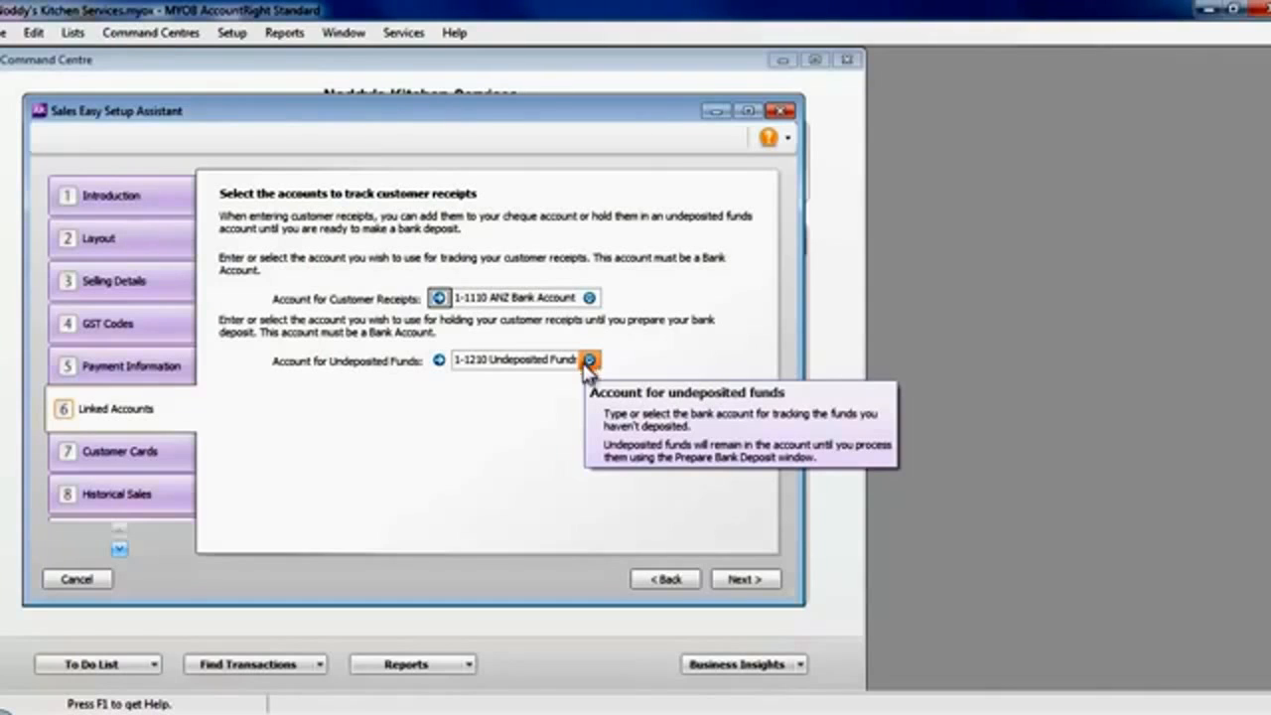
- Accept the linked receipt accounts and create a customer card for Eco Kitchens Ltd, applying the default settings to new cards
{"action": "left_click", "coordinate": [743, 580]}
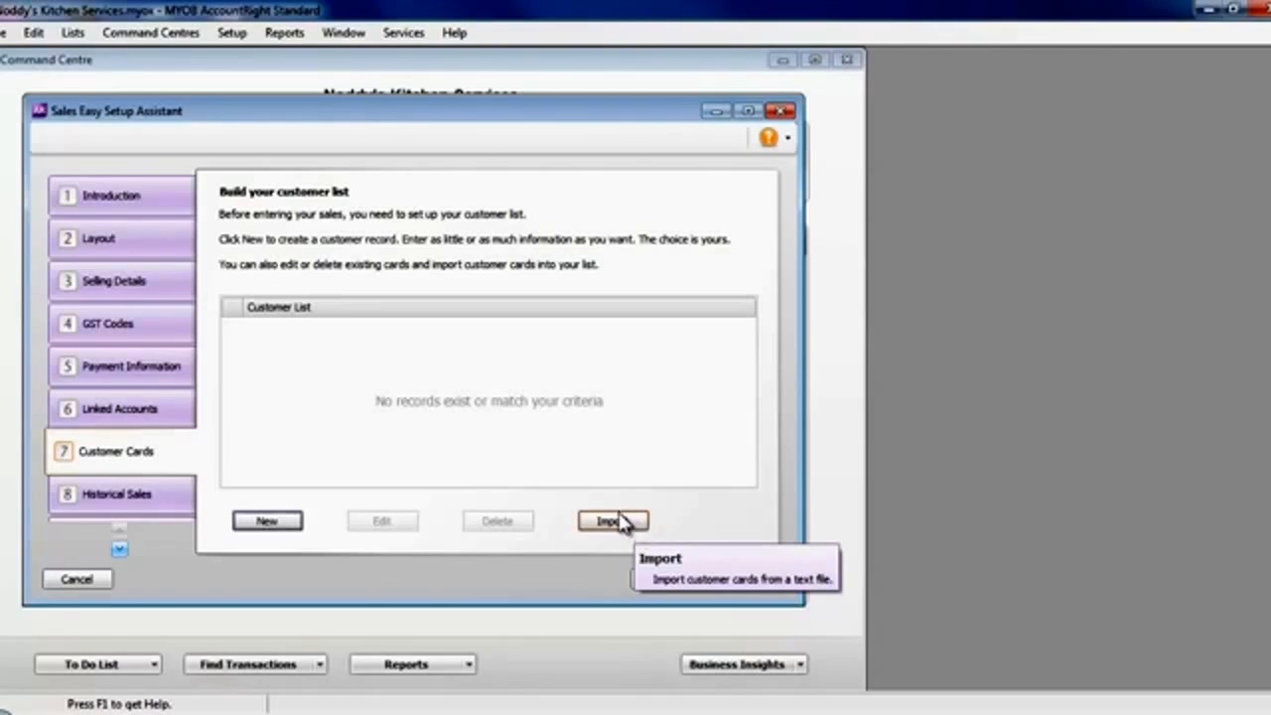
{"action": "left_click", "coordinate": [285, 523]}
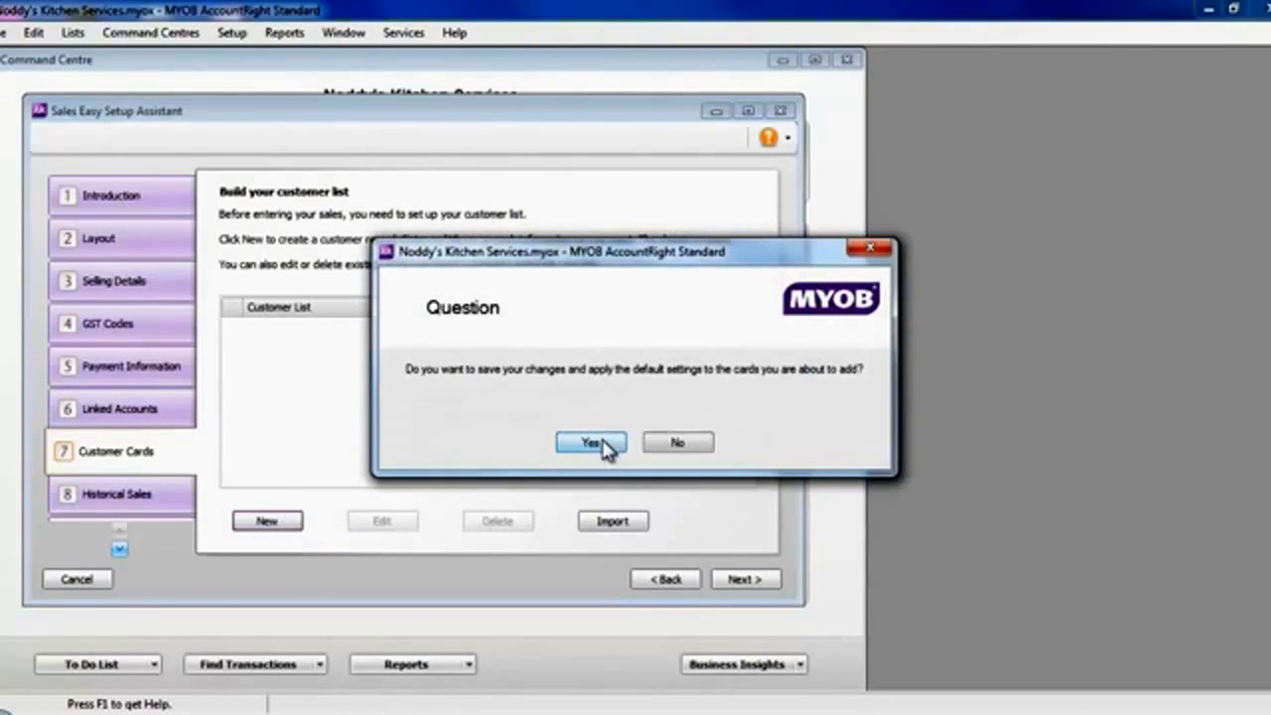
{"action": "left_click", "coordinate": [594, 443]}
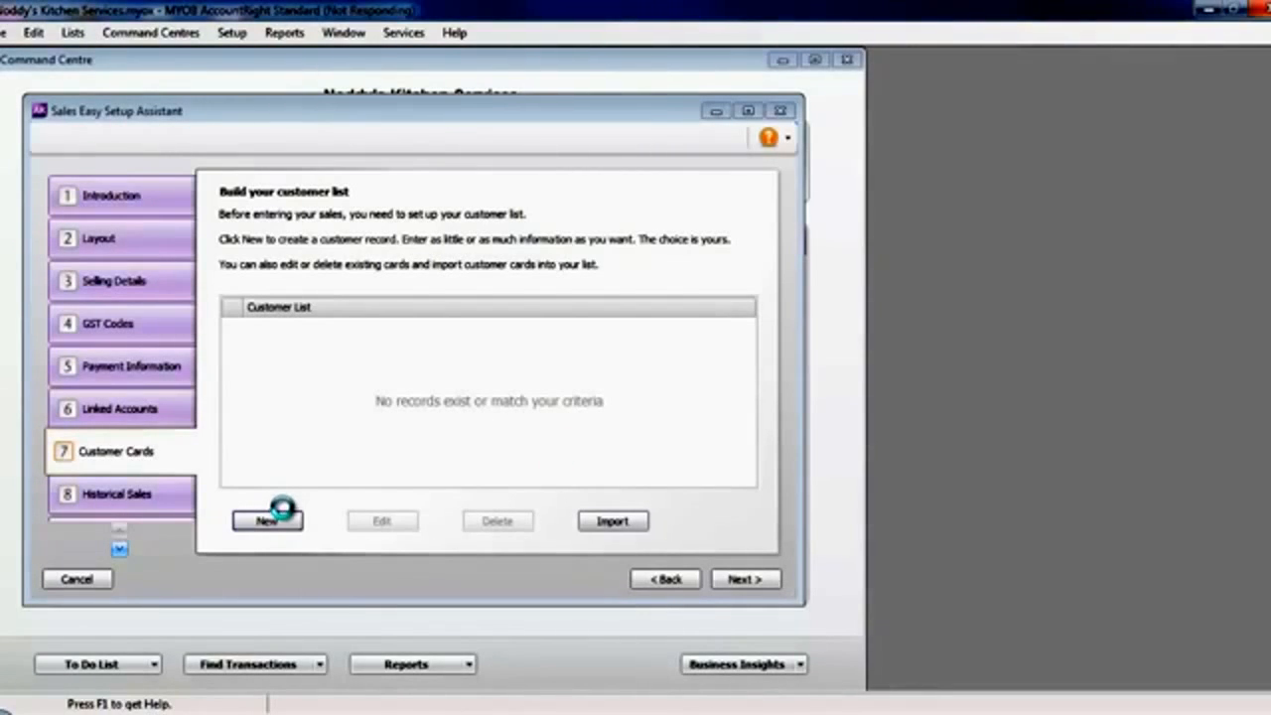
{"action": "left_click", "coordinate": [286, 514]}
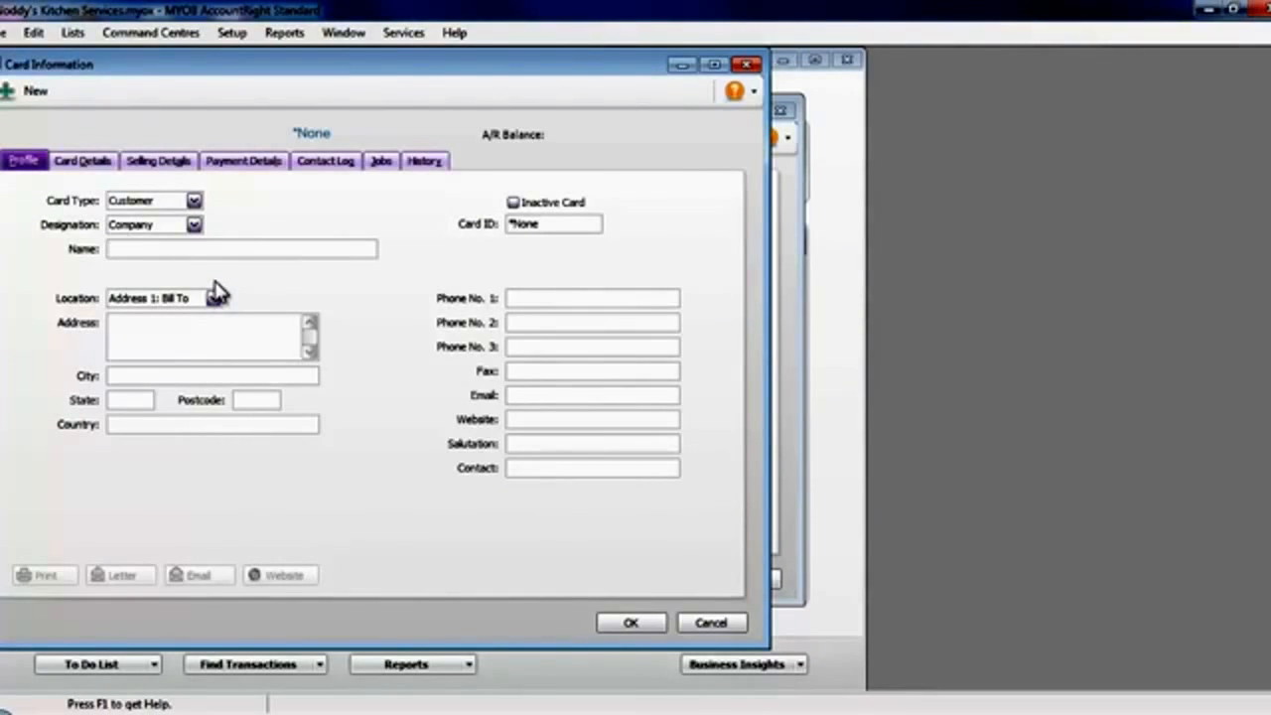
{"action": "type", "text": "Eco Kitcheen"}
{"action": "key", "text": "BackSpace"}
{"action": "key", "text": "BackSpace"}
{"action": "key", "text": "BackSpace"}
{"action": "type", "text": "ens Ltd"}
{"action": "left_click", "coordinate": [627, 622]}
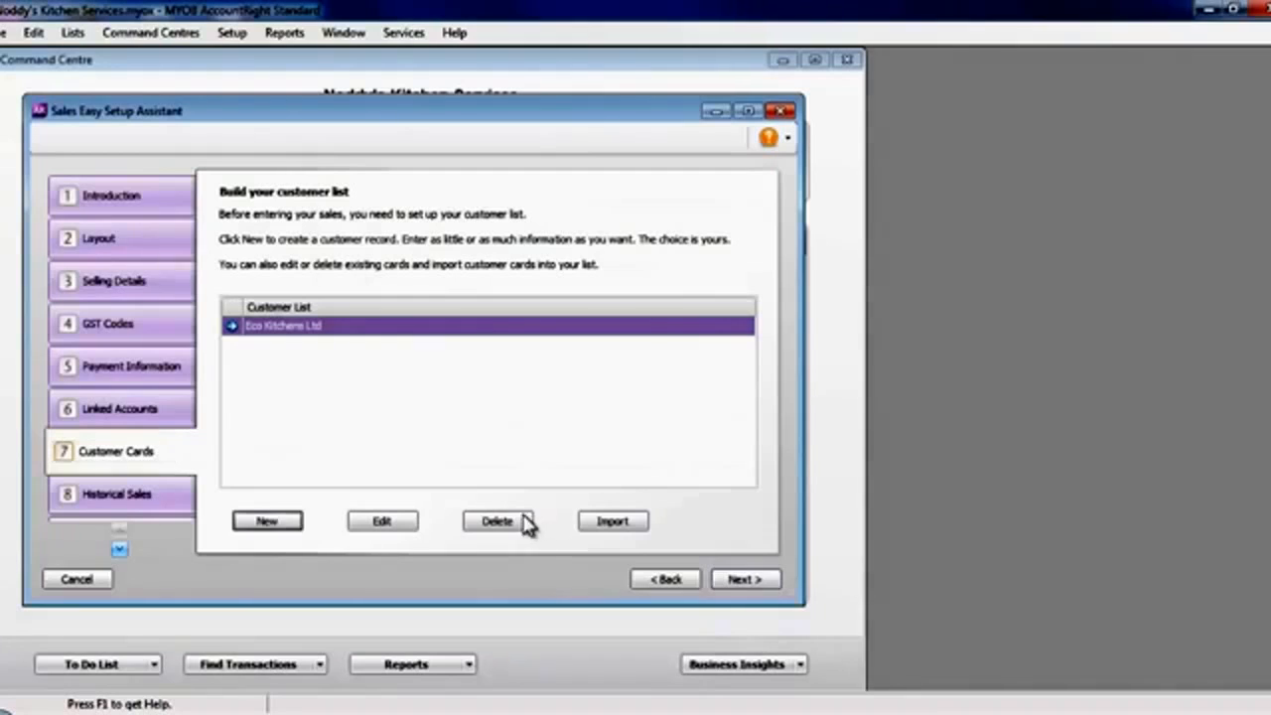
- Add a second customer card for the company Kitchen Wizards
{"action": "left_click", "coordinate": [266, 519]}
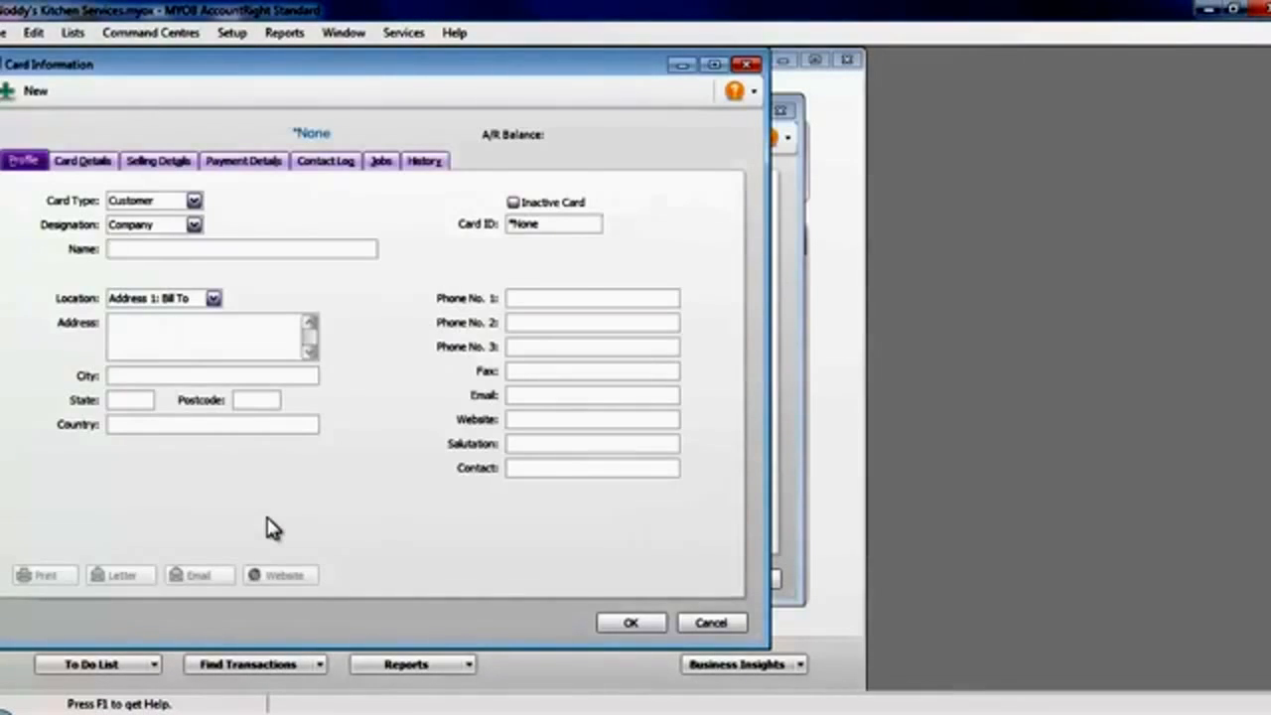
{"action": "type", "text": "Kitchen Wizards"}
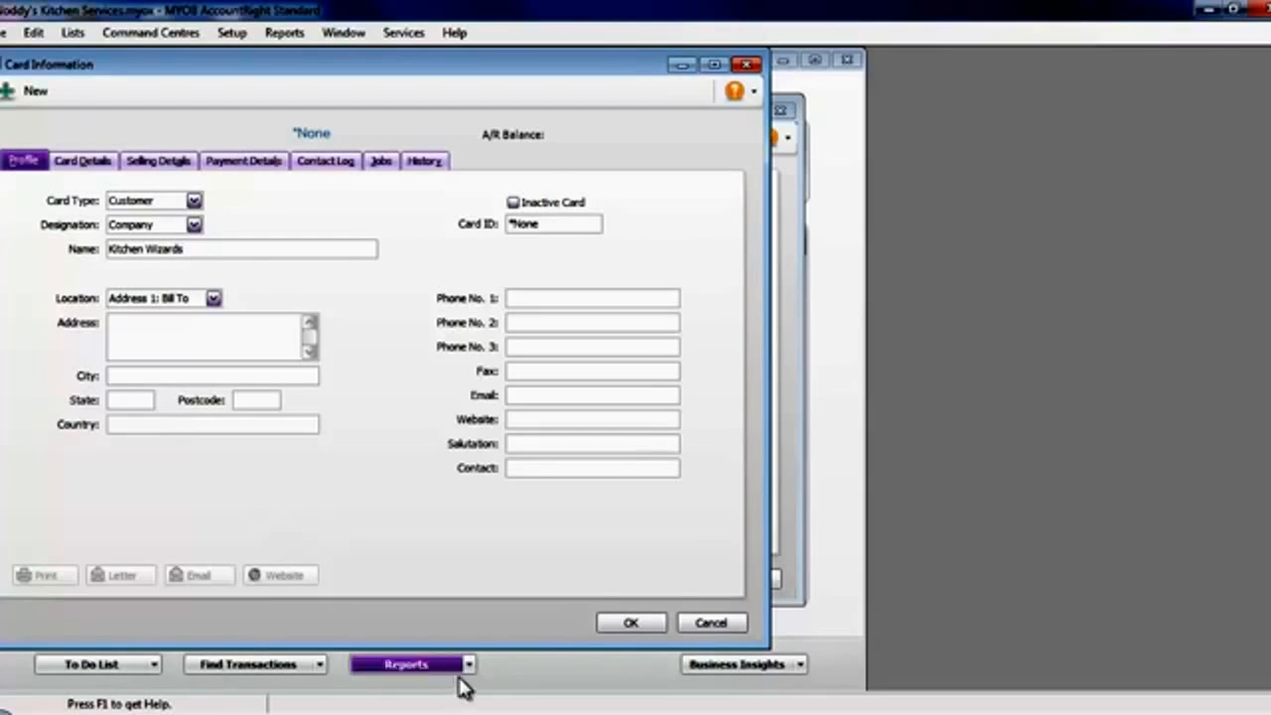
{"action": "left_click", "coordinate": [631, 624]}
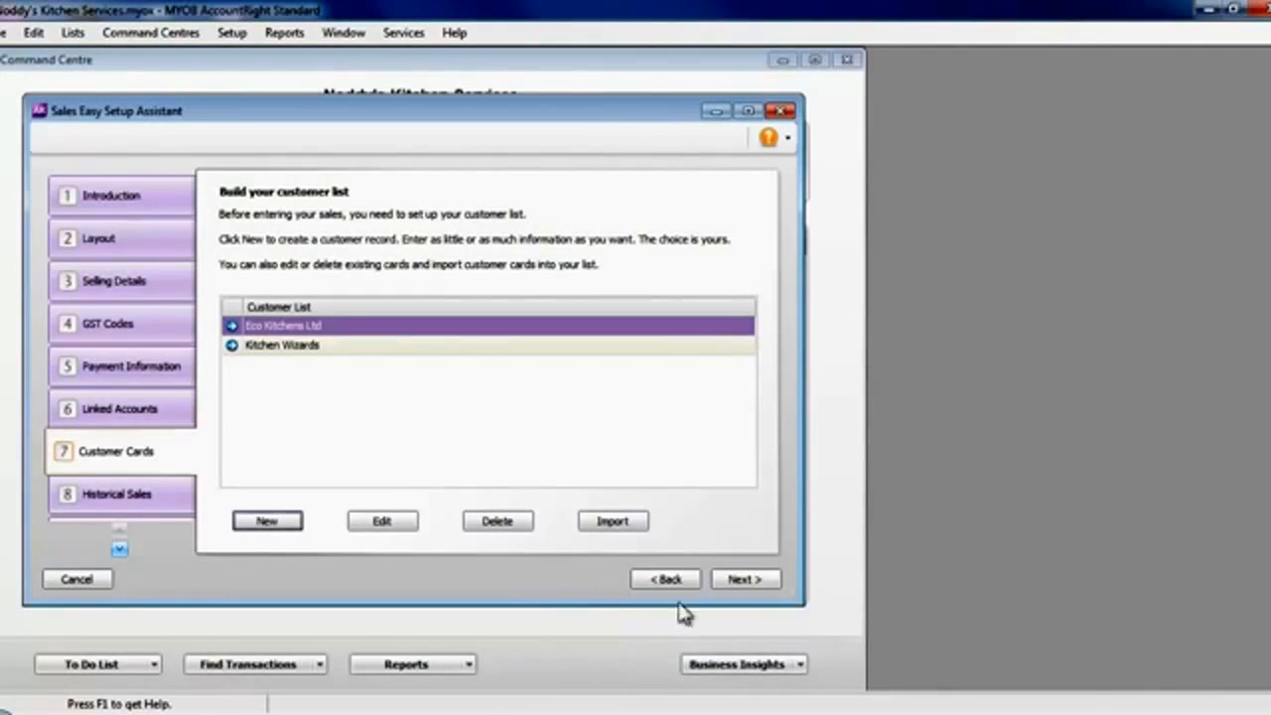
- Record a historical sale for Eco Kitchens Ltd dated 16/03/2012 with a total of $600 including GST
{"action": "left_click", "coordinate": [745, 579]}
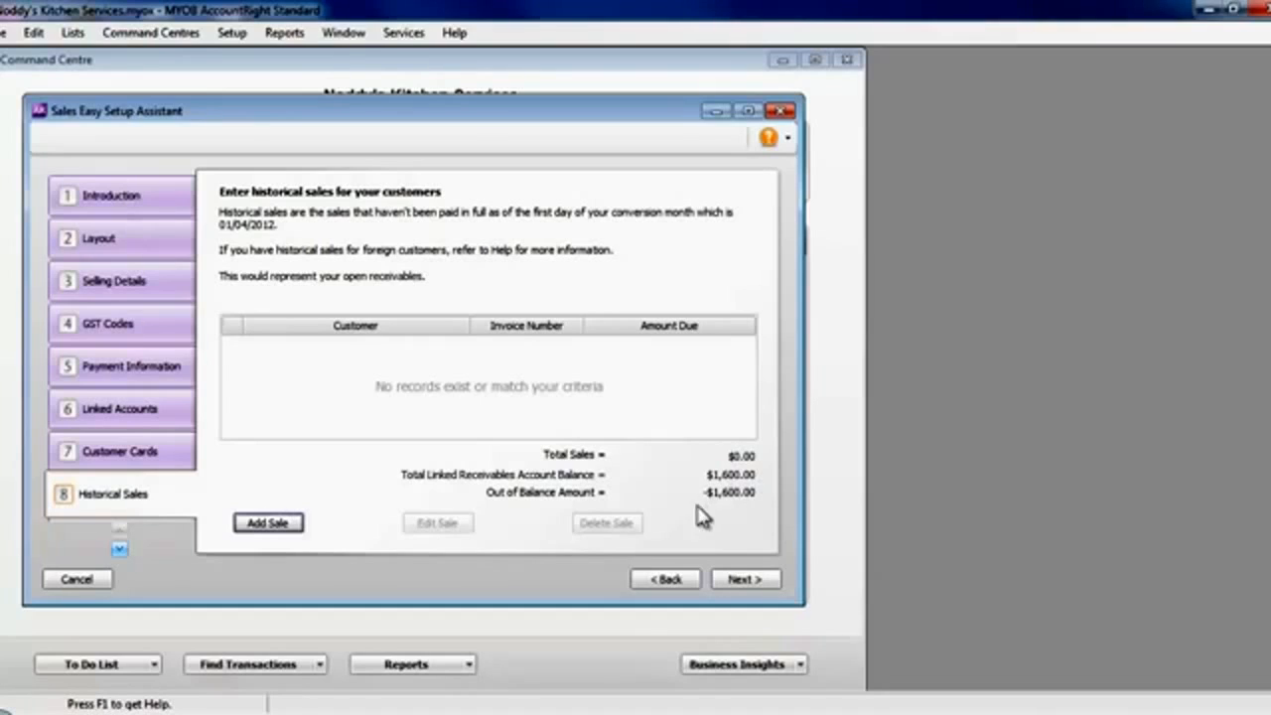
{"action": "left_click", "coordinate": [283, 525]}
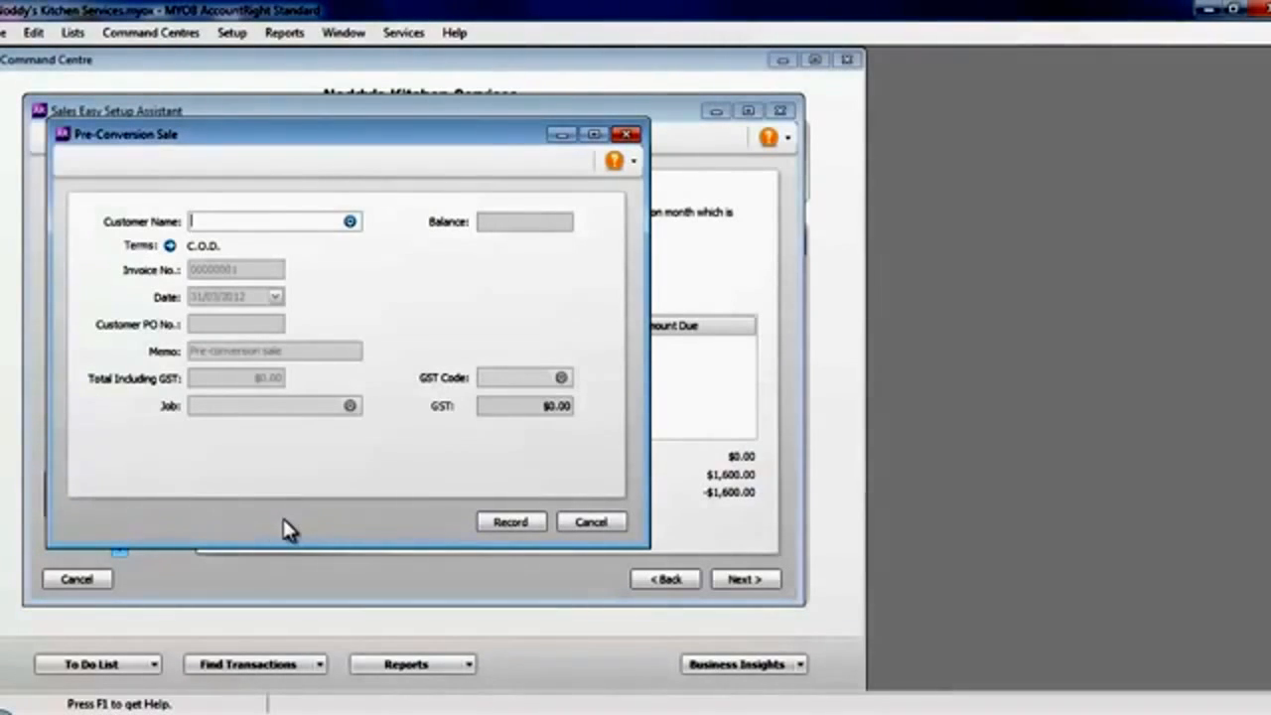
{"action": "type", "text": "Eco Kitchens Ltd"}
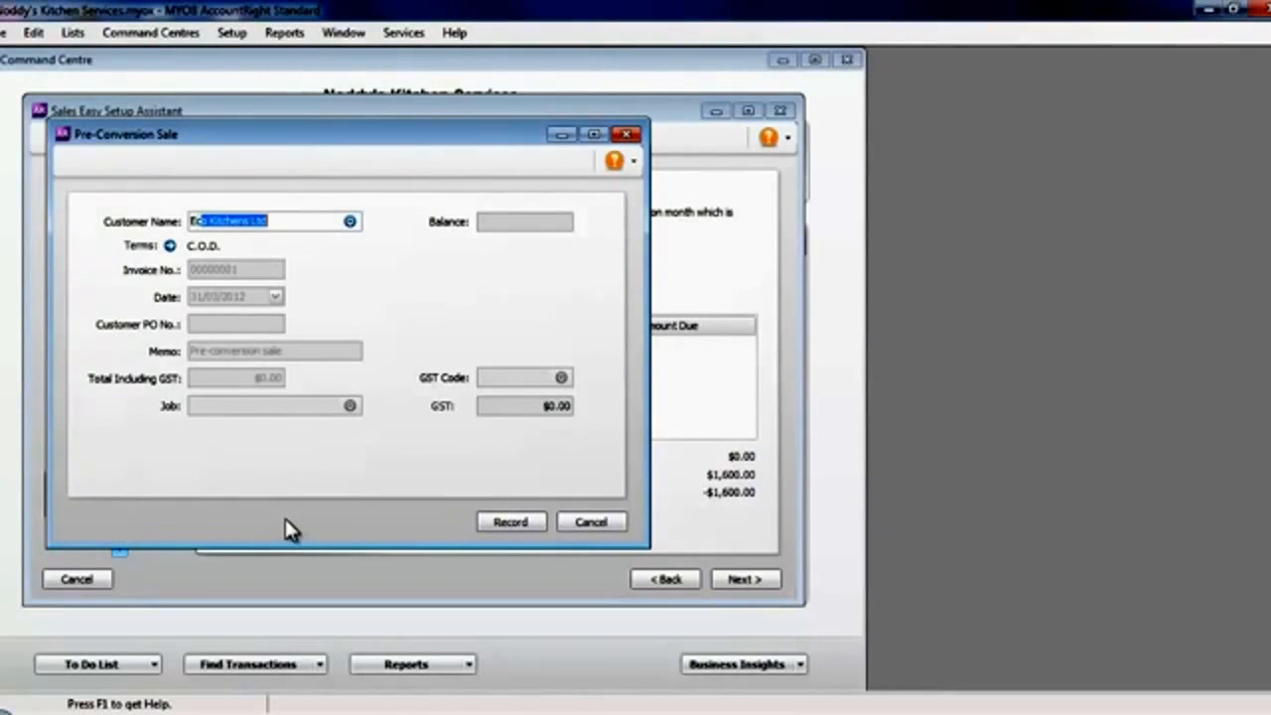
{"action": "key", "text": "Tab"}
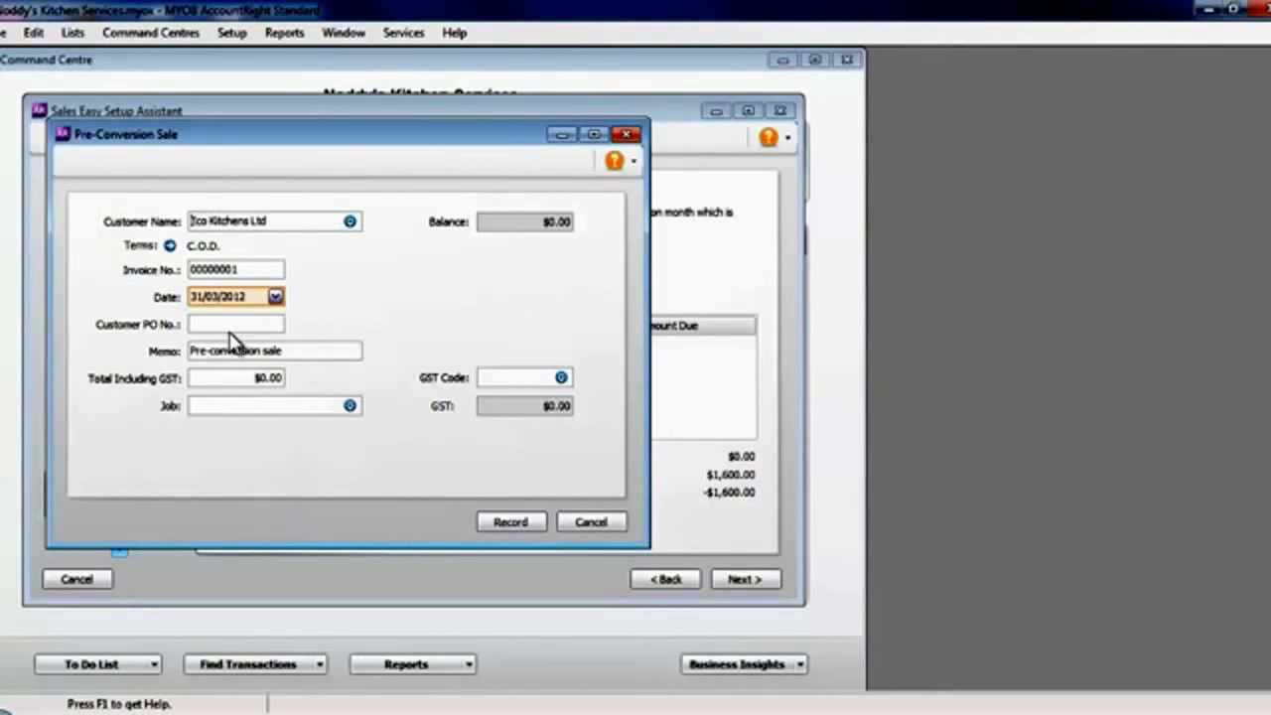
{"action": "left_click", "coordinate": [275, 298]}
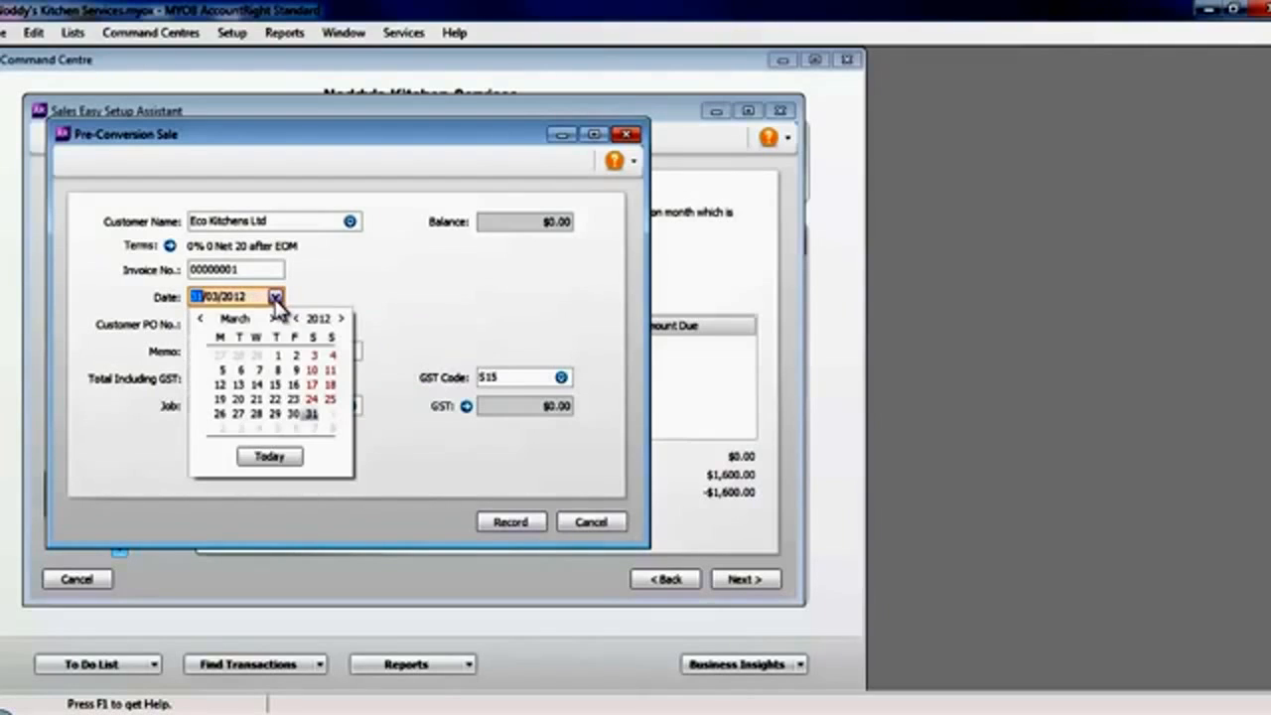
{"action": "left_click", "coordinate": [296, 384]}
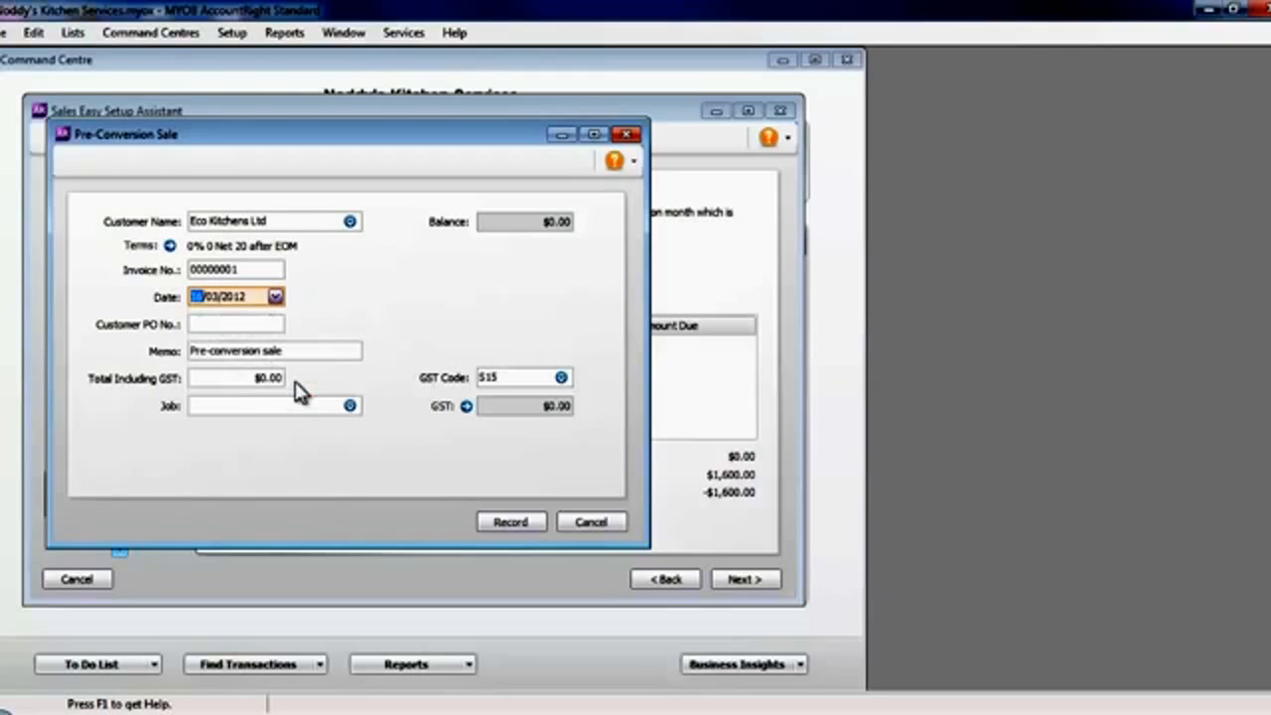
{"action": "left_click", "coordinate": [284, 377]}
{"action": "type", "text": "600"}
{"action": "key", "text": "Tab"}
{"action": "key", "text": "Tab"}
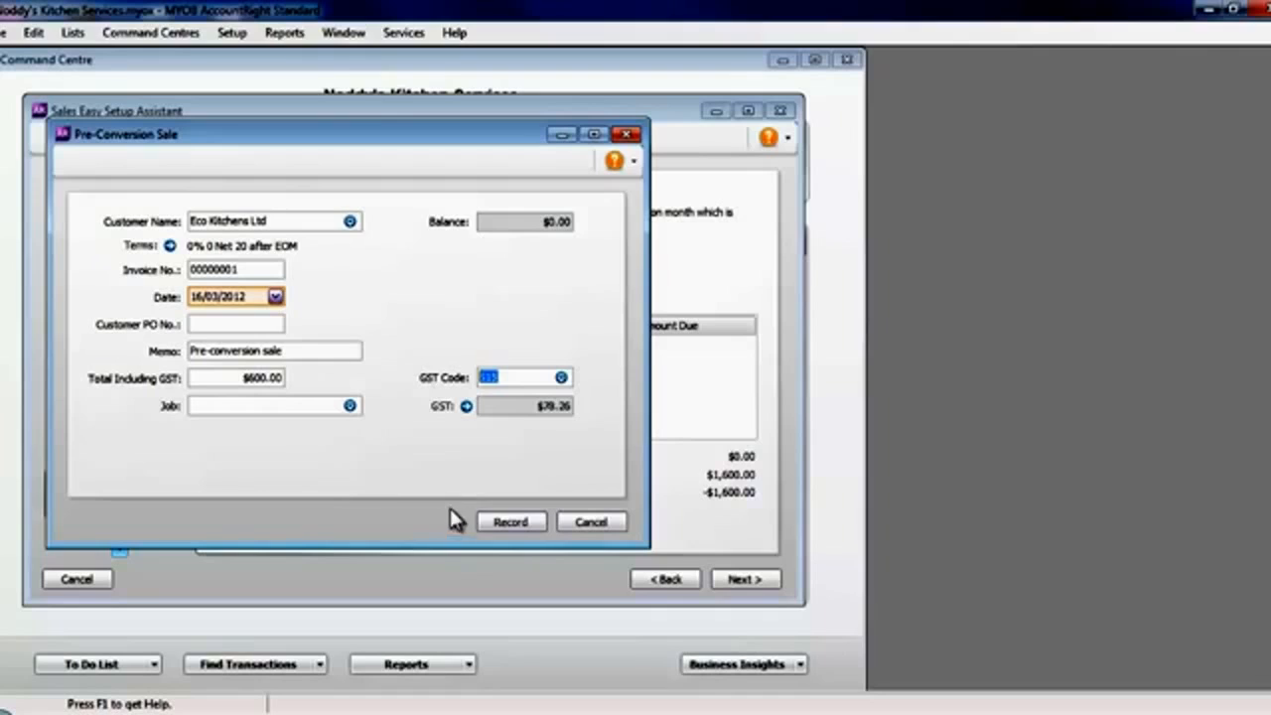
{"action": "left_click", "coordinate": [511, 522]}
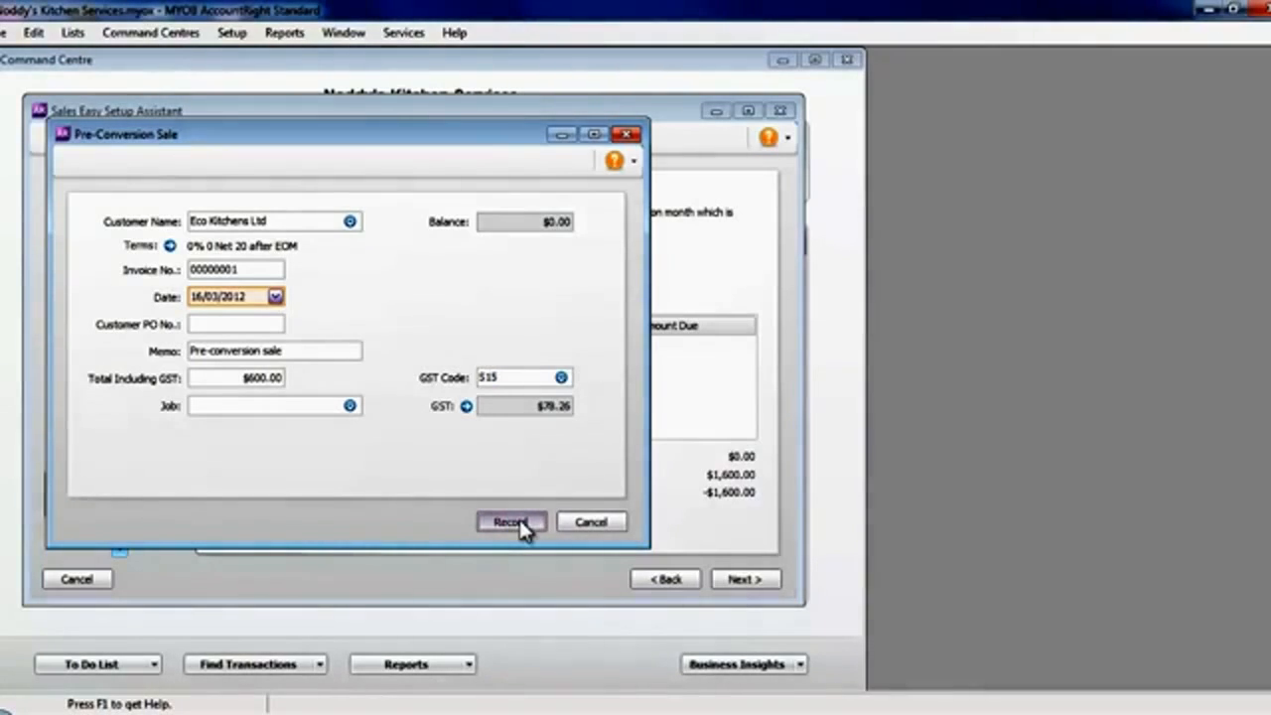
- Record a historical sale for Kitchen Wizards dated 05/03/2012 with a total of $1,000 including GST
{"action": "left_click", "coordinate": [262, 522]}
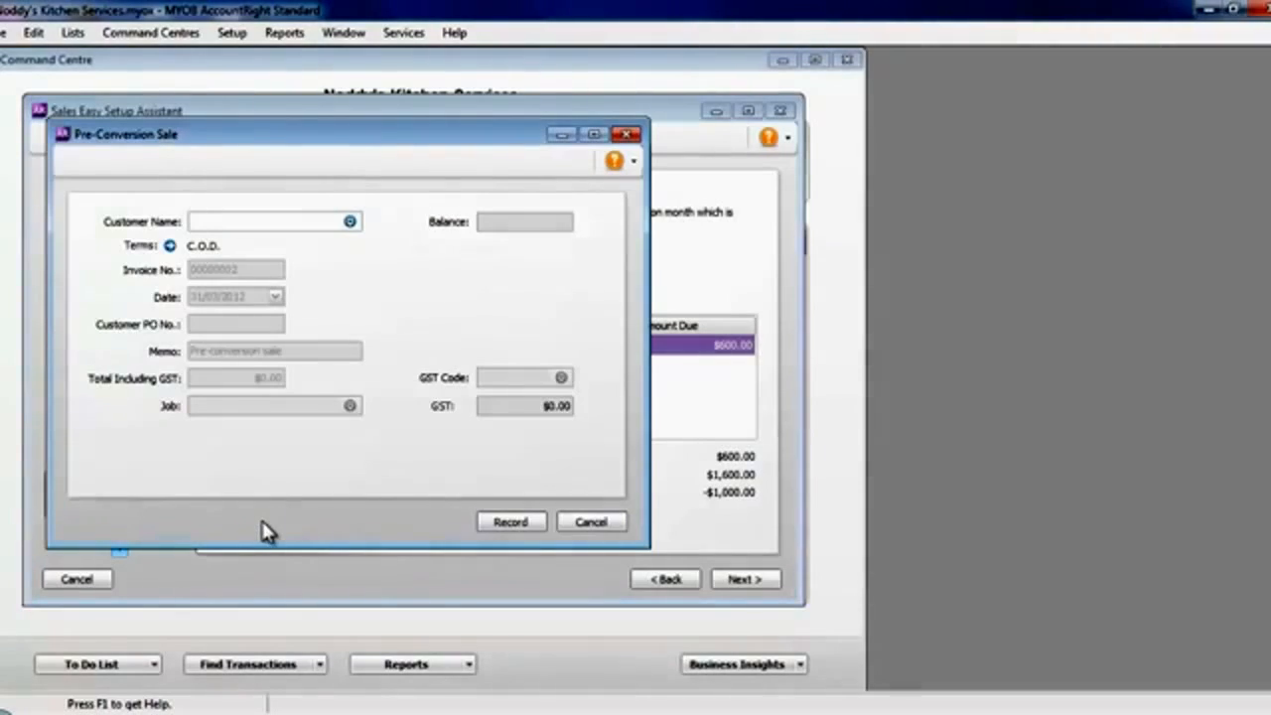
{"action": "type", "text": "Kitchen Wizards"}
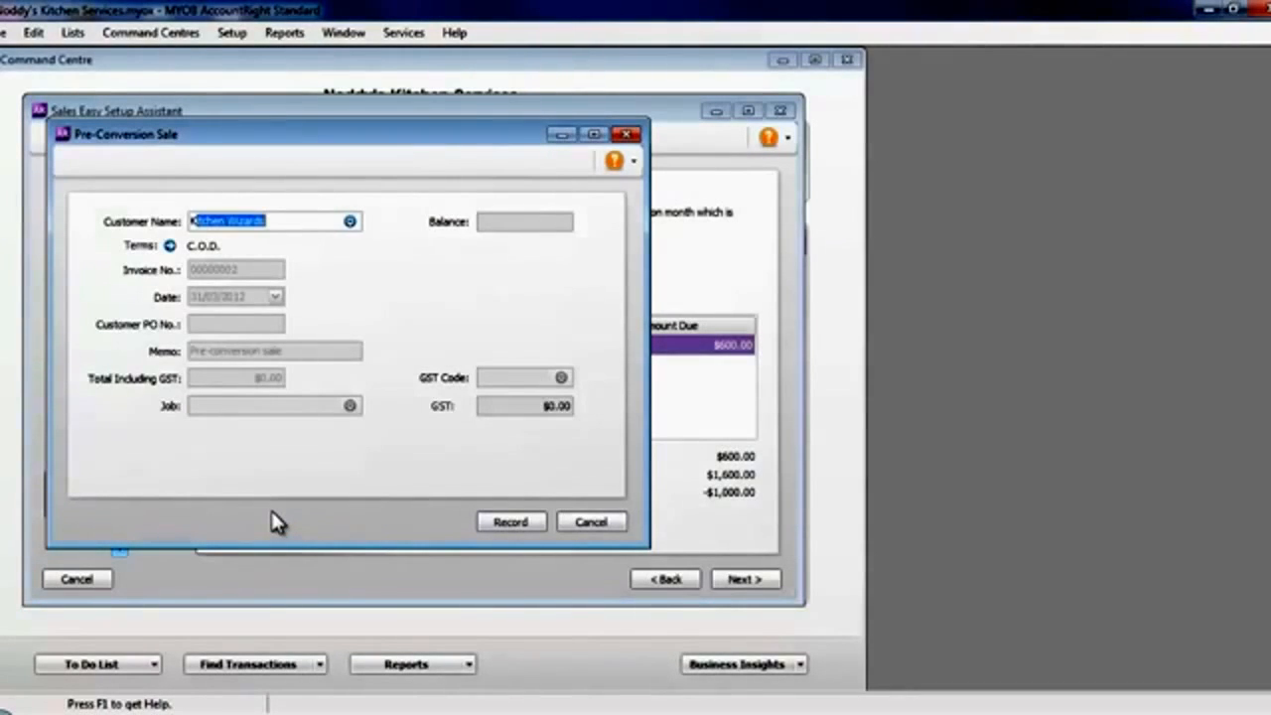
{"action": "key", "text": "Tab"}
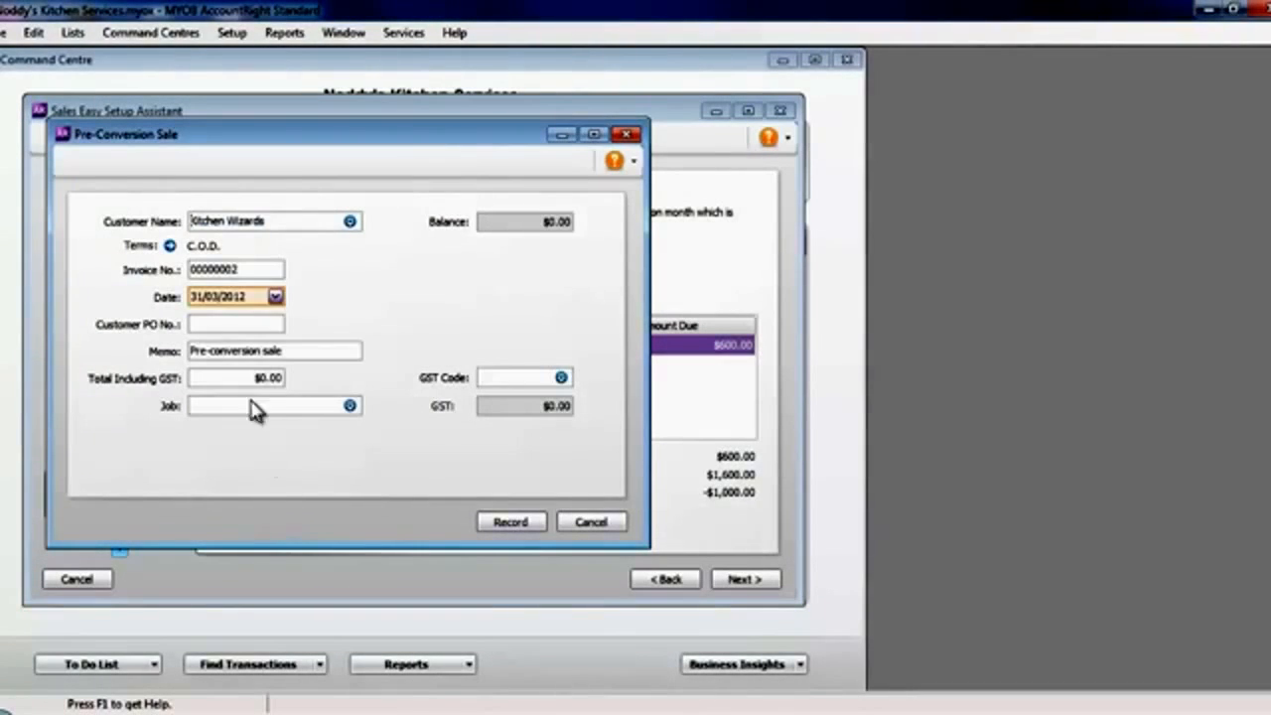
{"action": "left_click", "coordinate": [275, 296]}
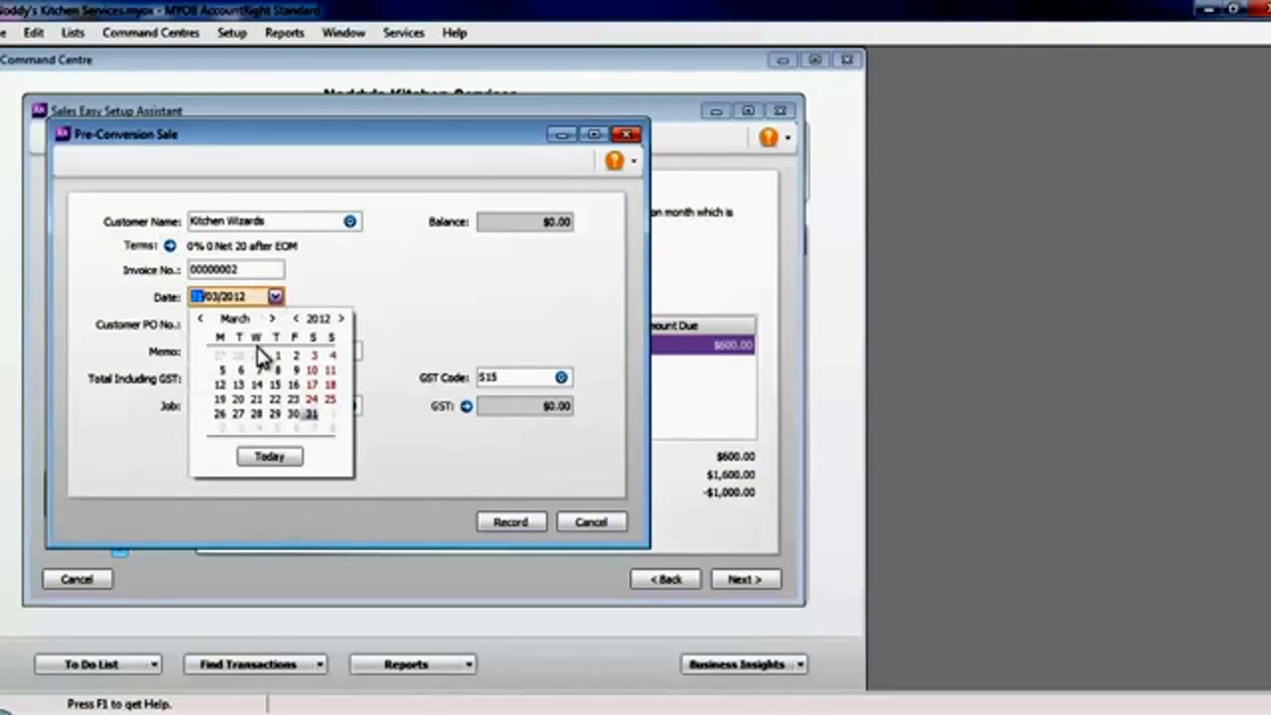
{"action": "left_click", "coordinate": [222, 370]}
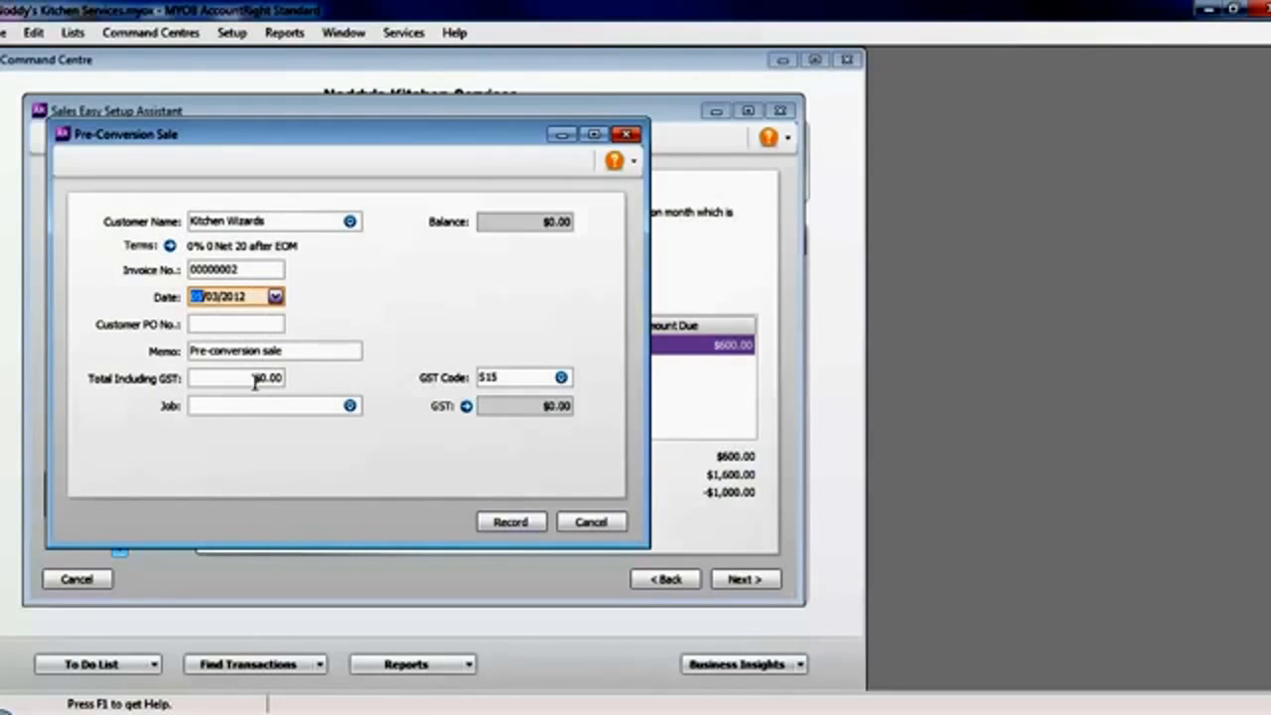
{"action": "left_click_drag", "start_coordinate": [259, 378], "coordinate": [288, 376]}
{"action": "type", "text": "1,000"}
{"action": "key", "text": "Tab"}
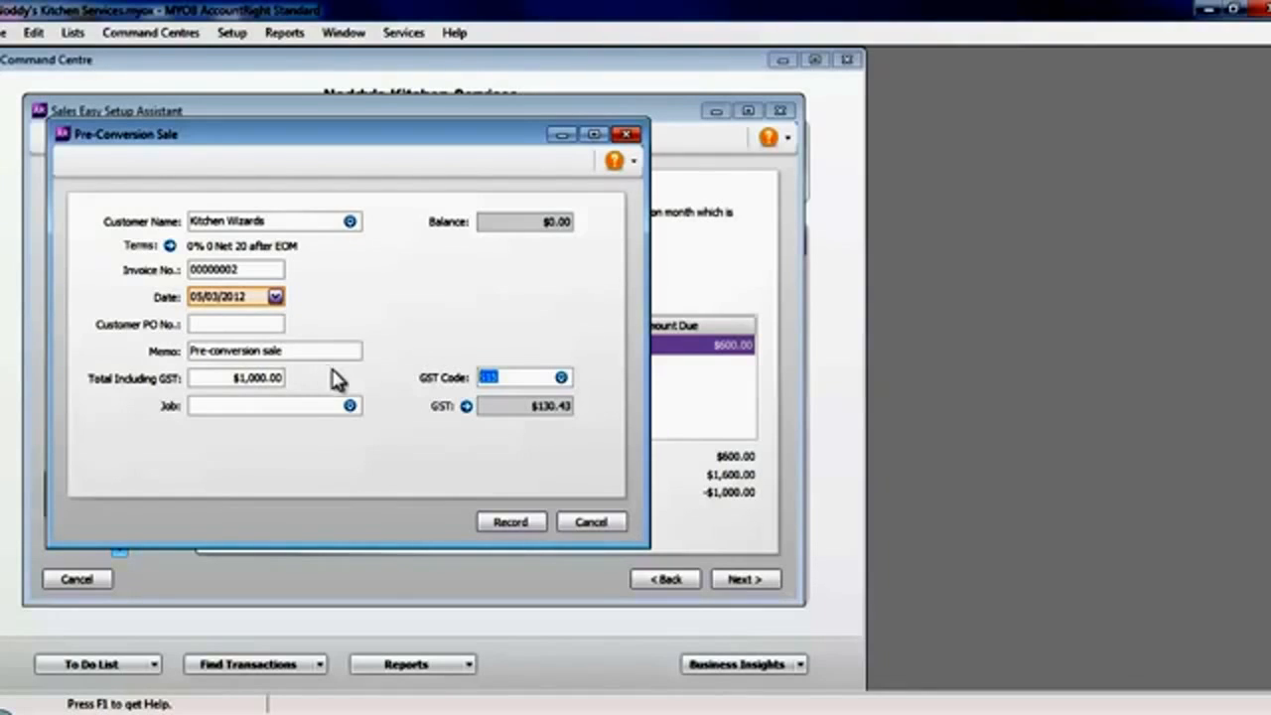
{"action": "left_click", "coordinate": [511, 522]}
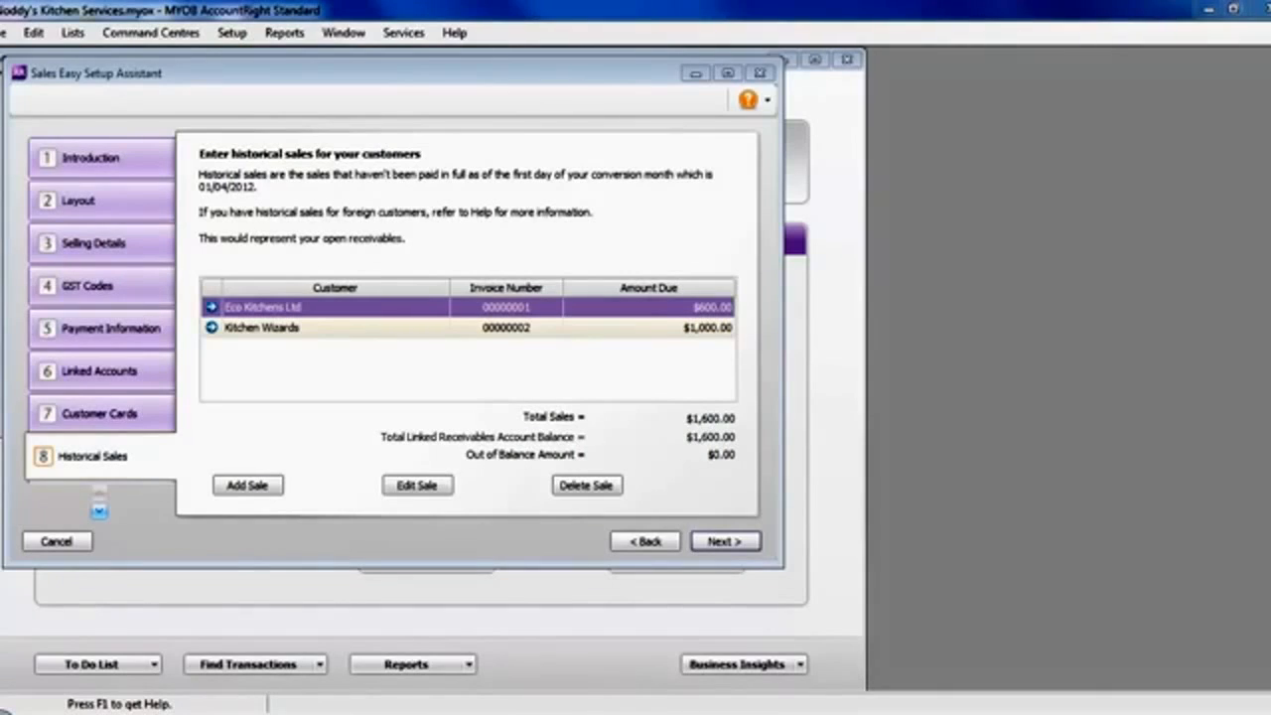
- Finish and close the Sales Easy Setup Assistant, and start the Purchases Easy Setup Assistant
{"action": "left_click", "coordinate": [714, 543]}
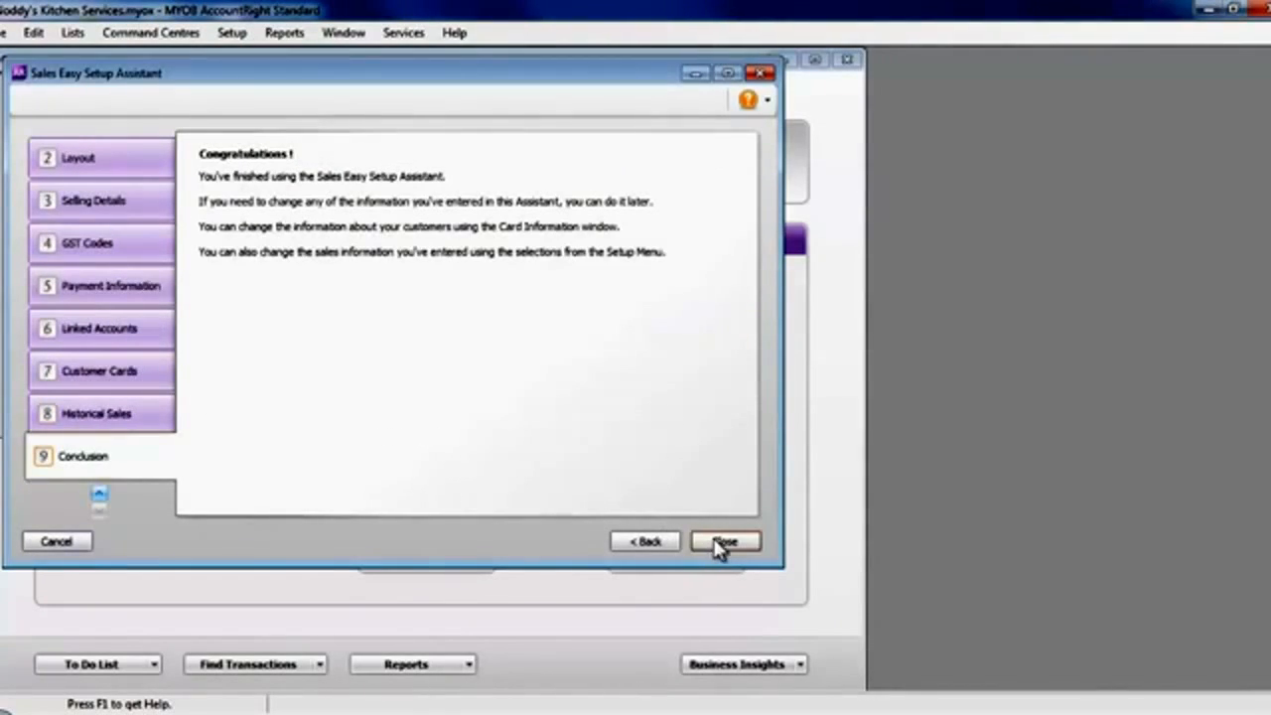
{"action": "left_click", "coordinate": [723, 542]}
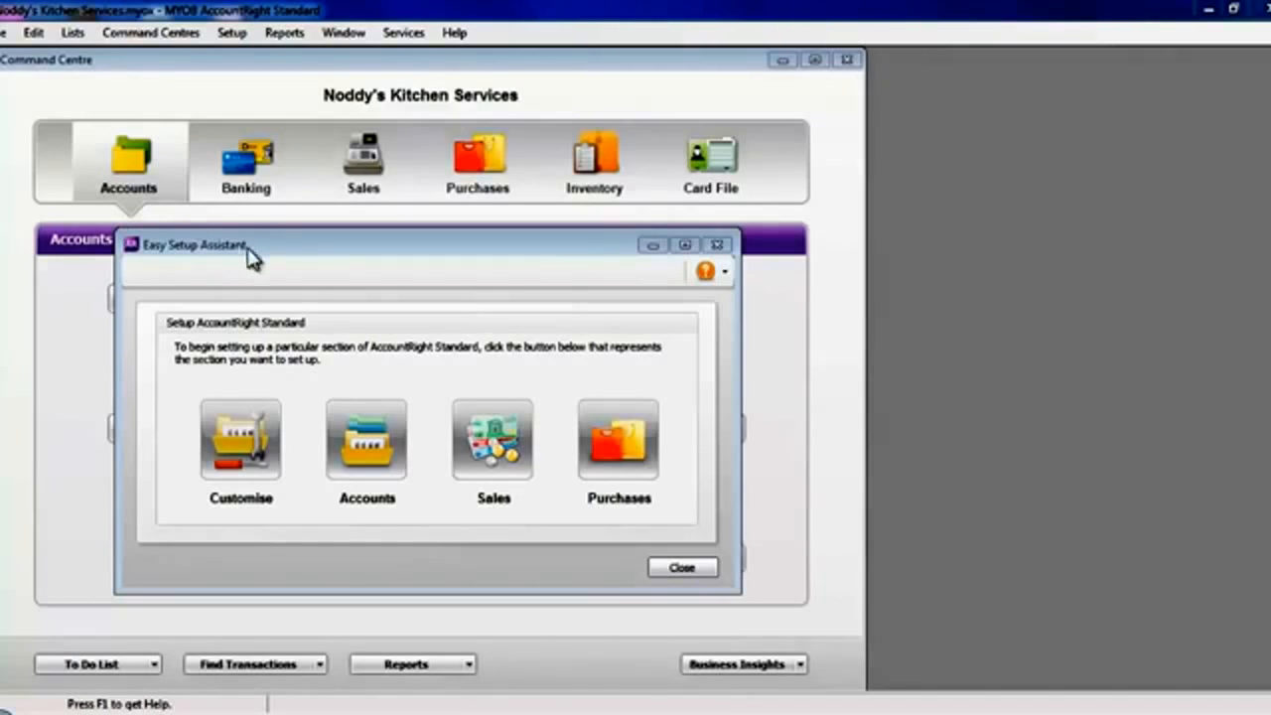
{"action": "left_click", "coordinate": [615, 451]}
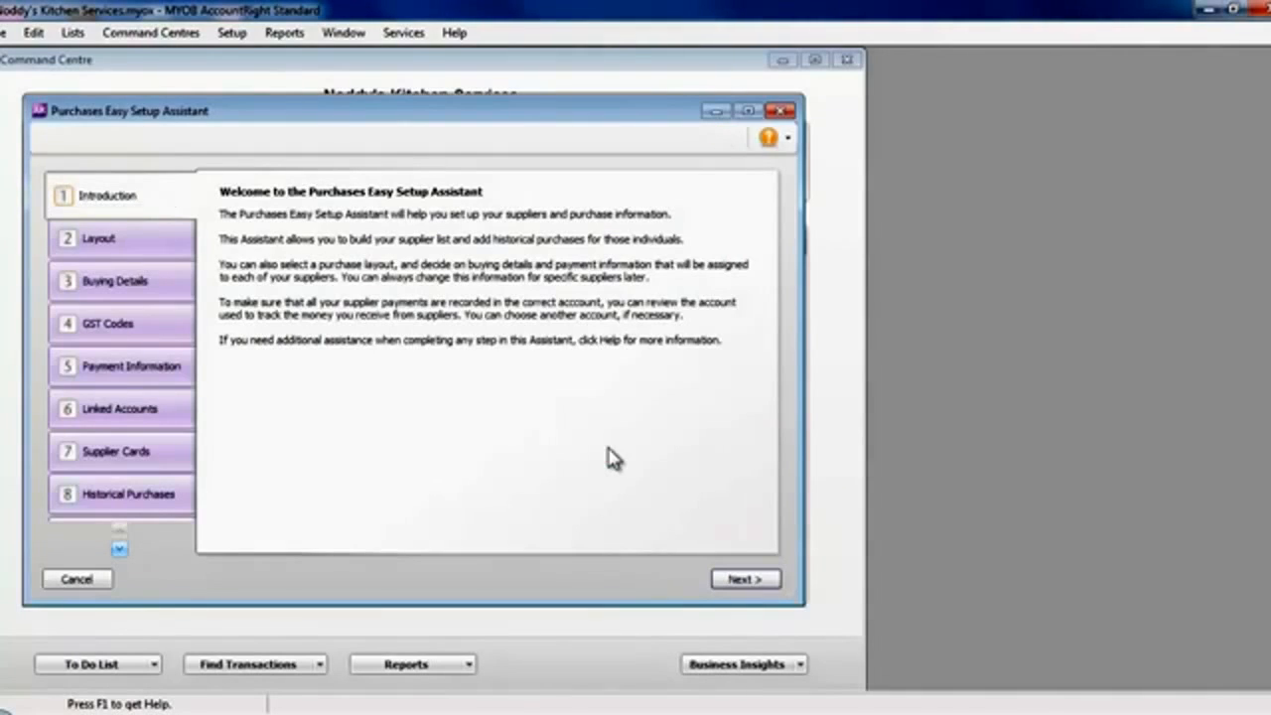
- Accept the Service purchase layout, the default buying details and the S15 (Standard) GST codes for suppliers, continuing to the payment information
{"action": "left_click", "coordinate": [746, 580]}
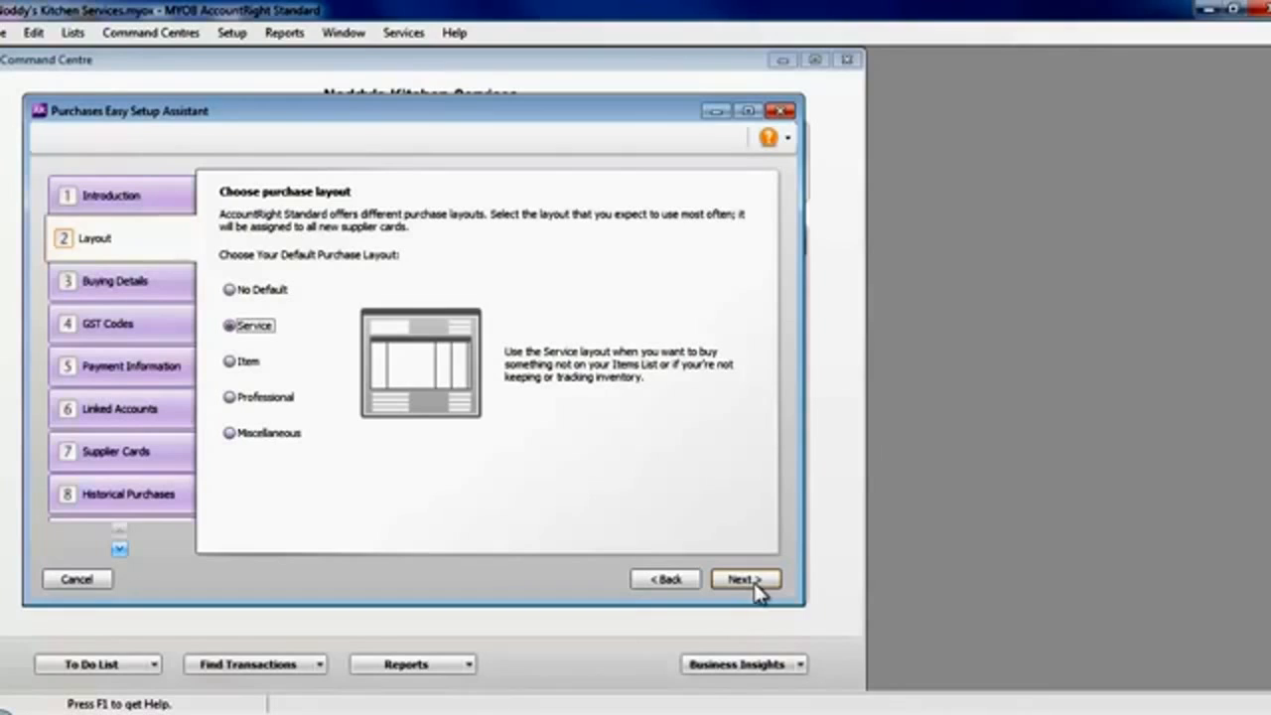
{"action": "left_click", "coordinate": [751, 584]}
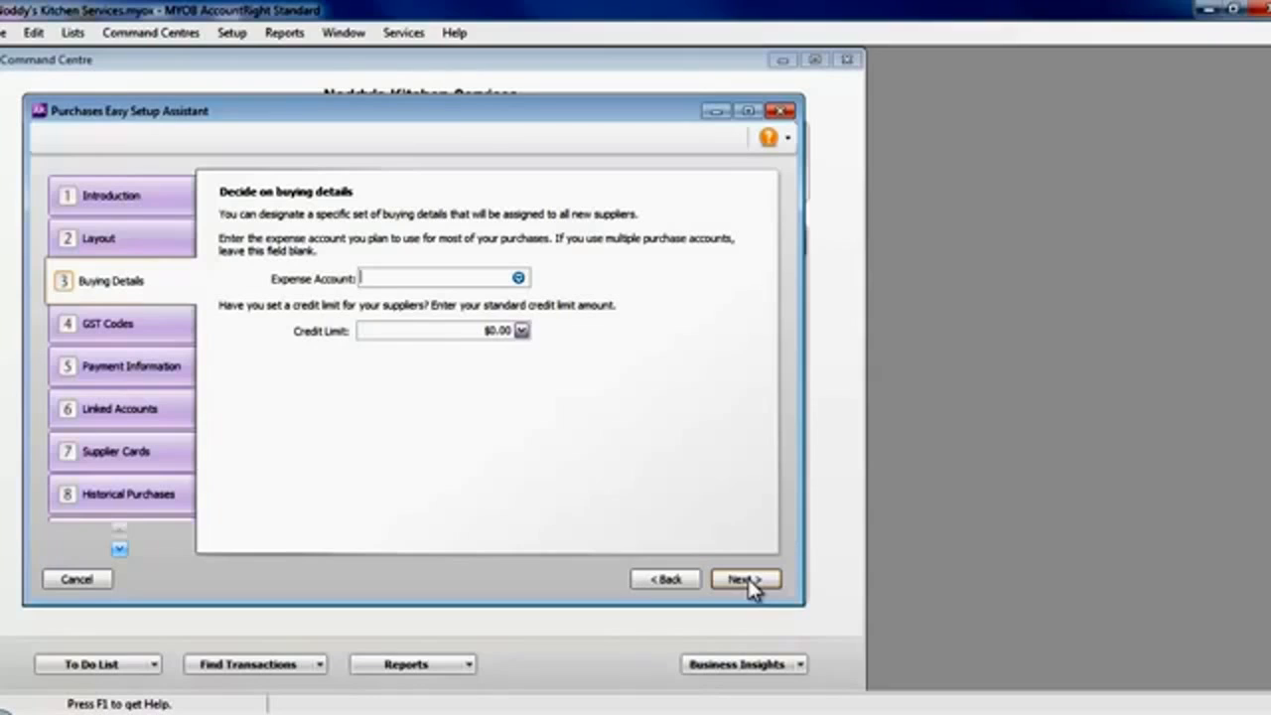
{"action": "left_click", "coordinate": [746, 577]}
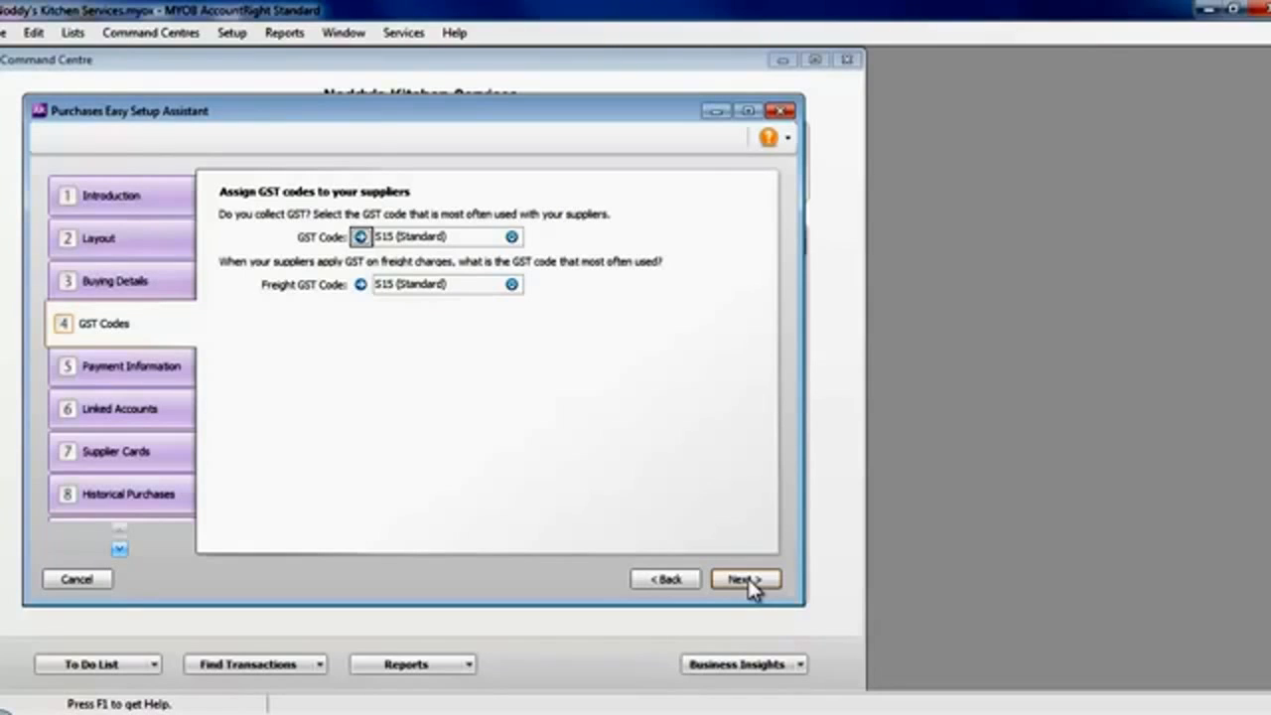
{"action": "left_click", "coordinate": [747, 578]}
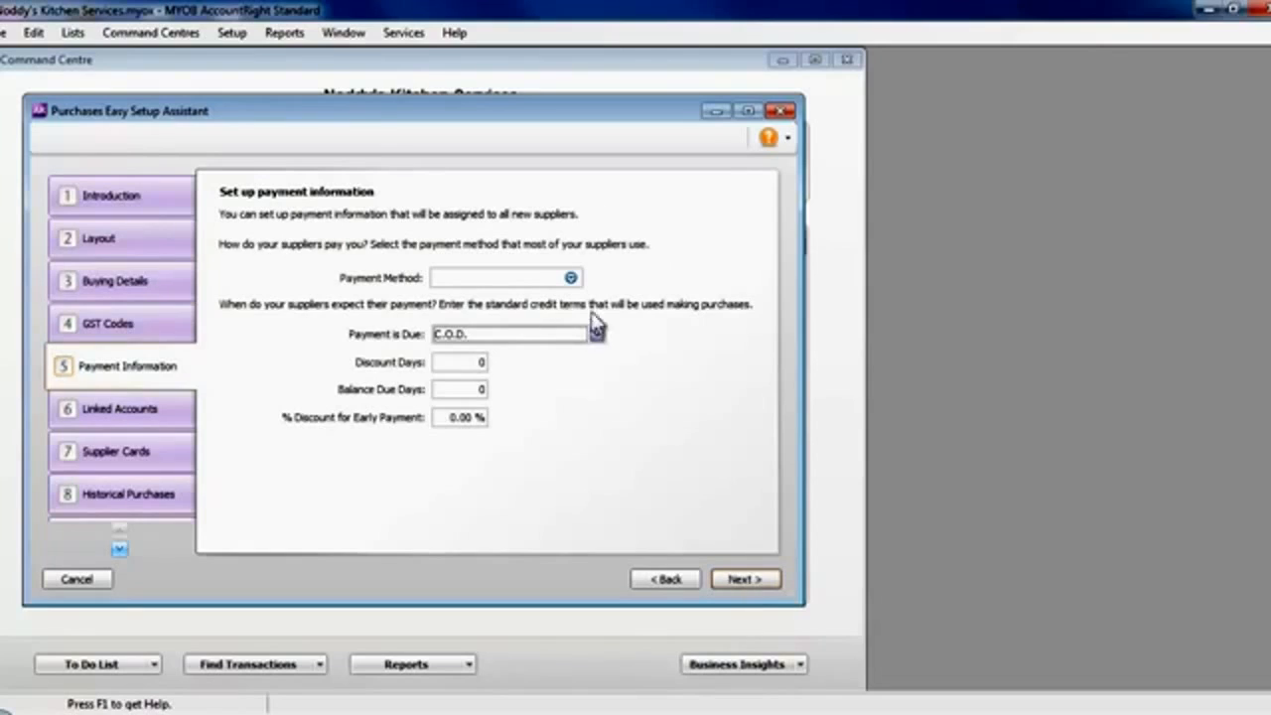
- Set the suppliers' payment method to Other with terms of No. of Days after EOM and 20 balance due days, and continue to linked accounts
{"action": "left_click", "coordinate": [571, 278]}
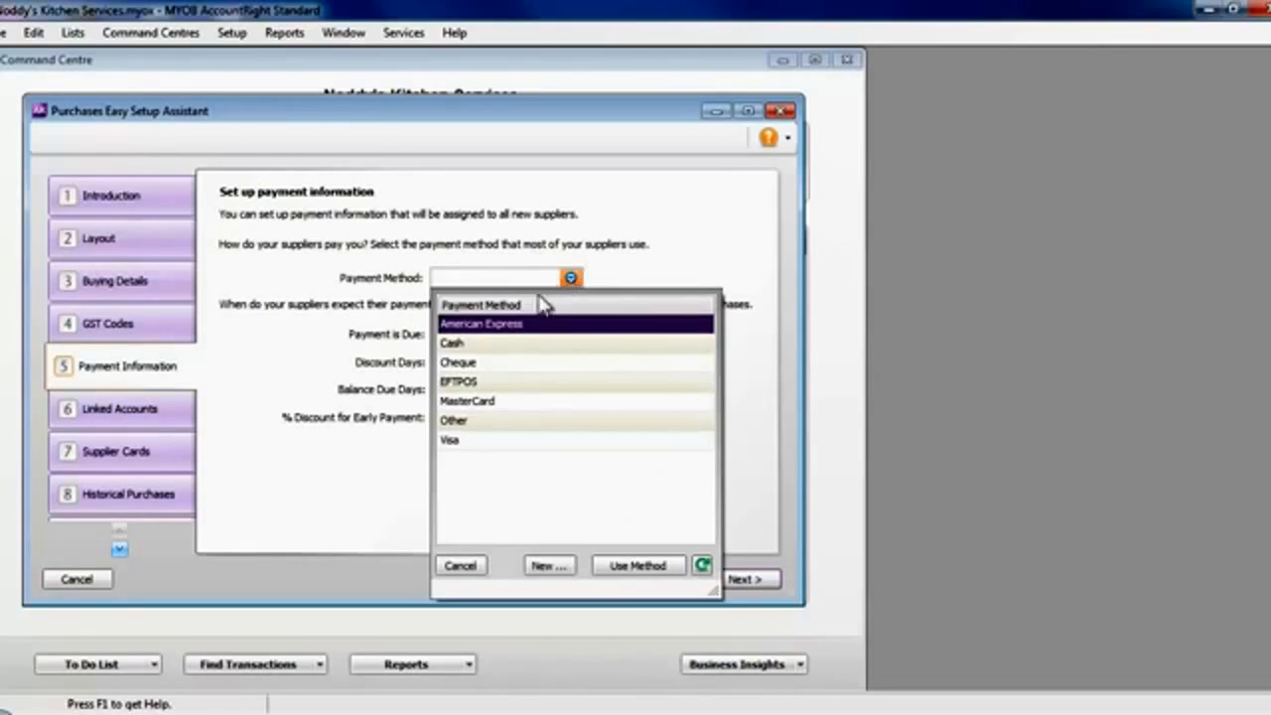
{"action": "double_click", "coordinate": [467, 422]}
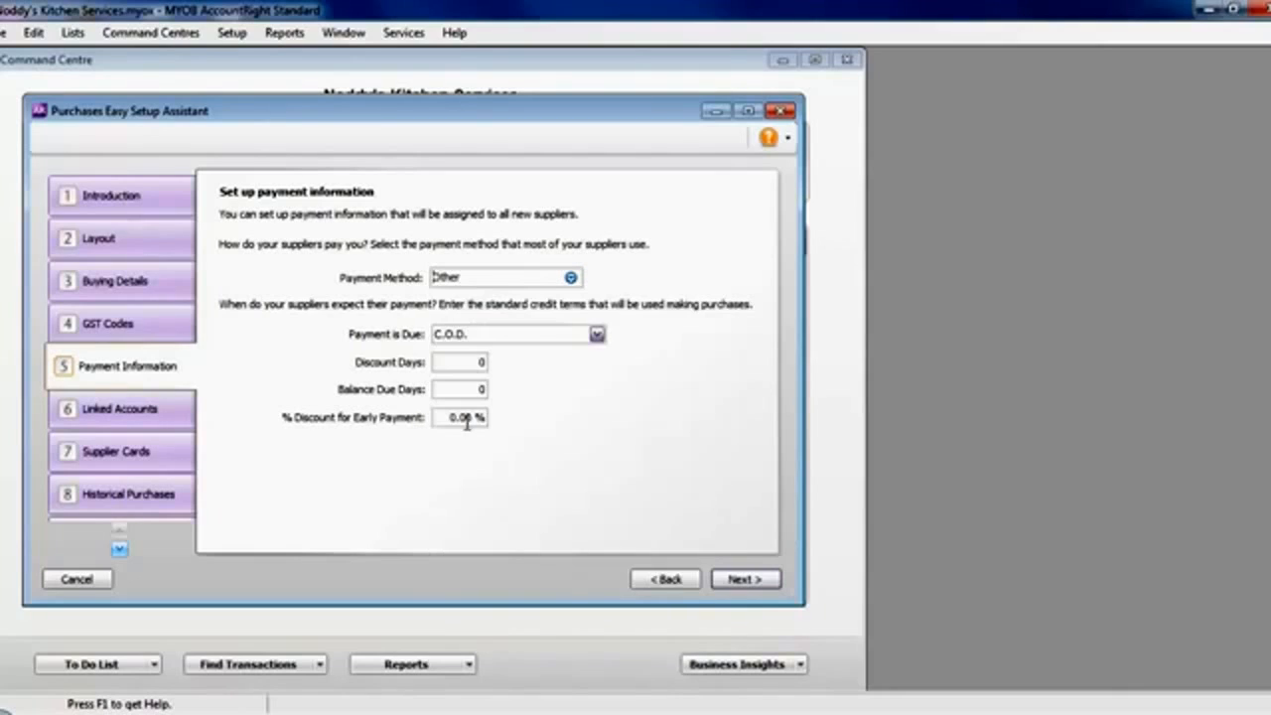
{"action": "left_click", "coordinate": [597, 336]}
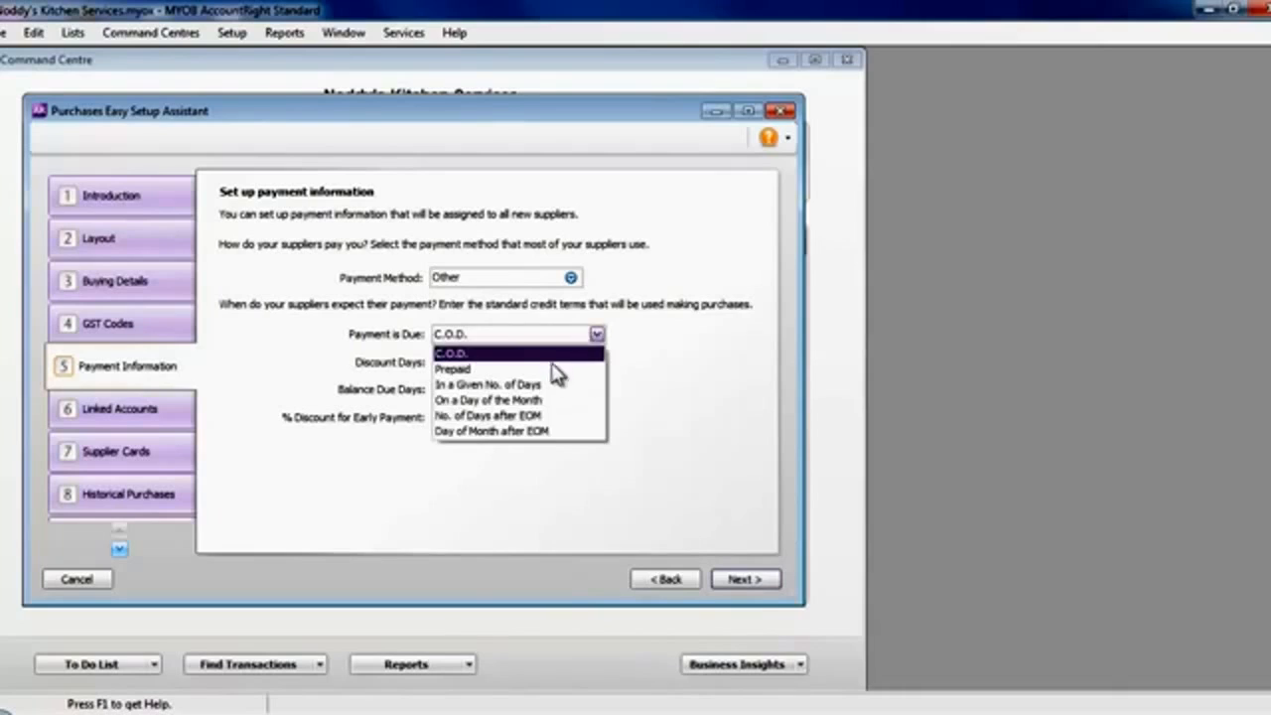
{"action": "left_click", "coordinate": [530, 400]}
{"action": "left_click", "coordinate": [481, 389]}
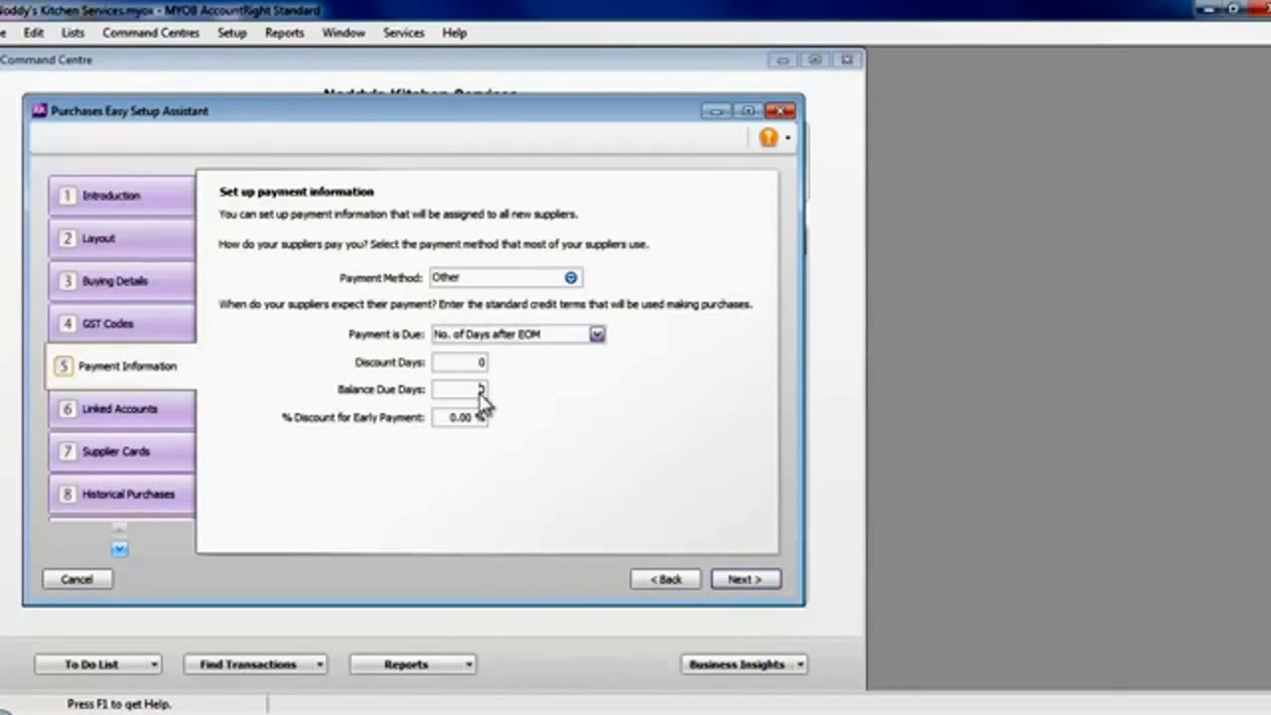
{"action": "type", "text": "20"}
{"action": "key", "text": "Tab"}
{"action": "left_click", "coordinate": [733, 582]}
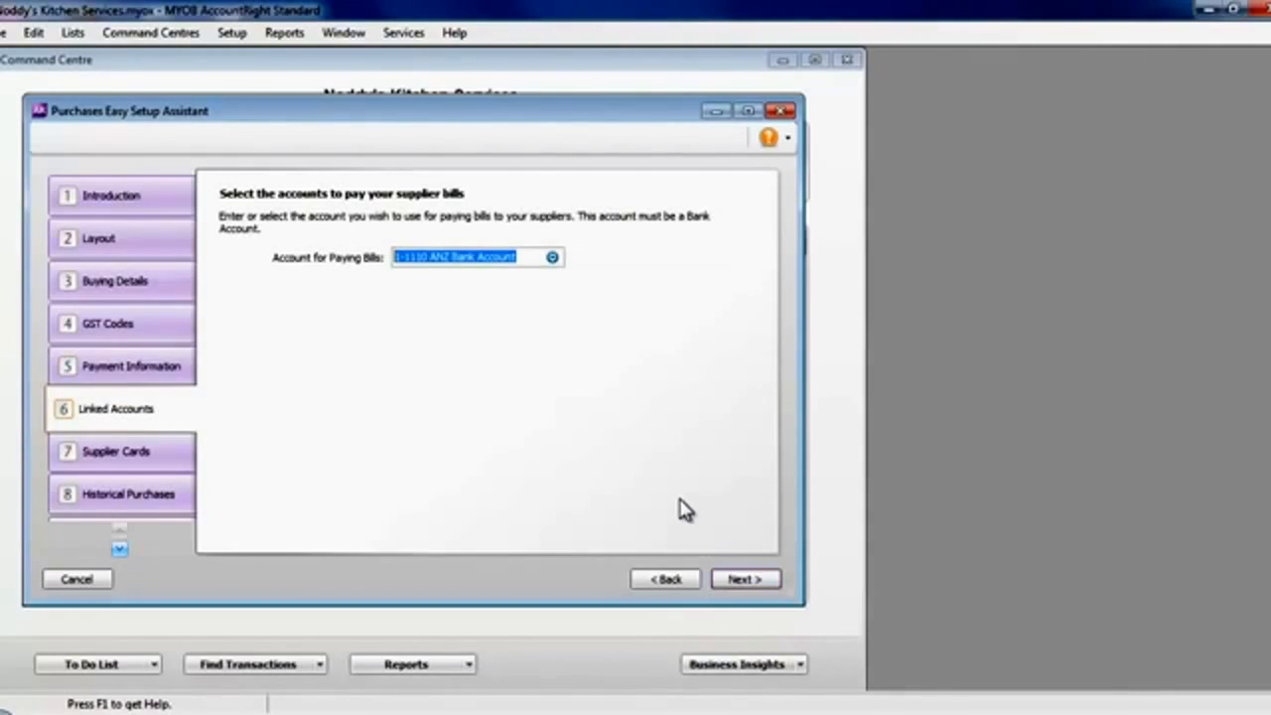
- Accept the ANZ Bank Account for paying bills and create a supplier card for Facelifter Services, applying the default settings to new cards
{"action": "left_click", "coordinate": [745, 581]}
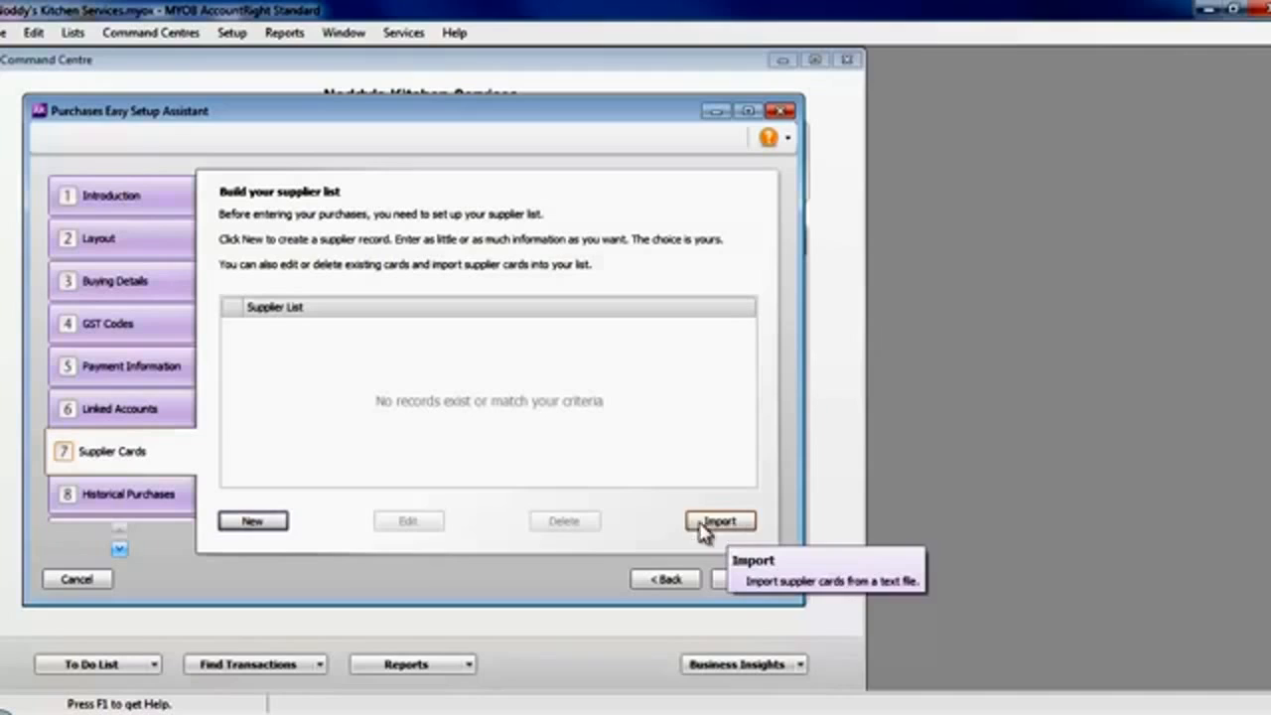
{"action": "left_click", "coordinate": [254, 521]}
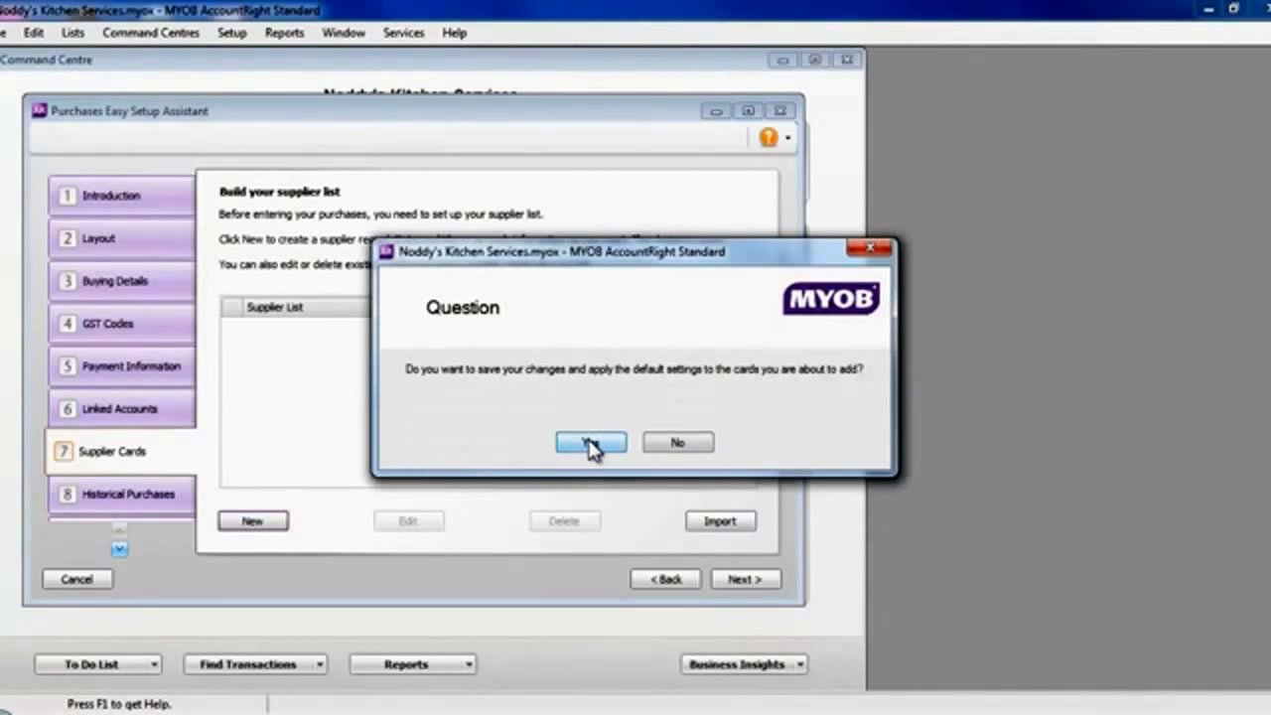
{"action": "left_click", "coordinate": [591, 444]}
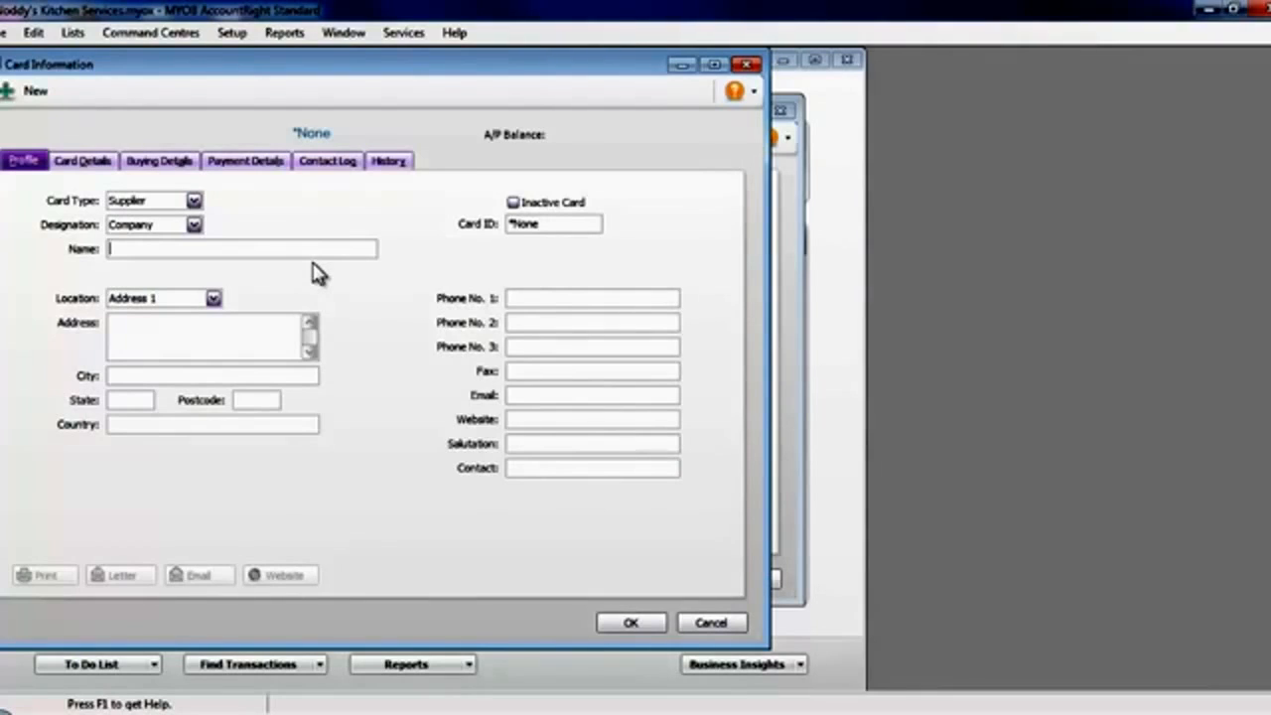
{"action": "type", "text": "Facelifter Services"}
{"action": "left_click", "coordinate": [628, 622]}
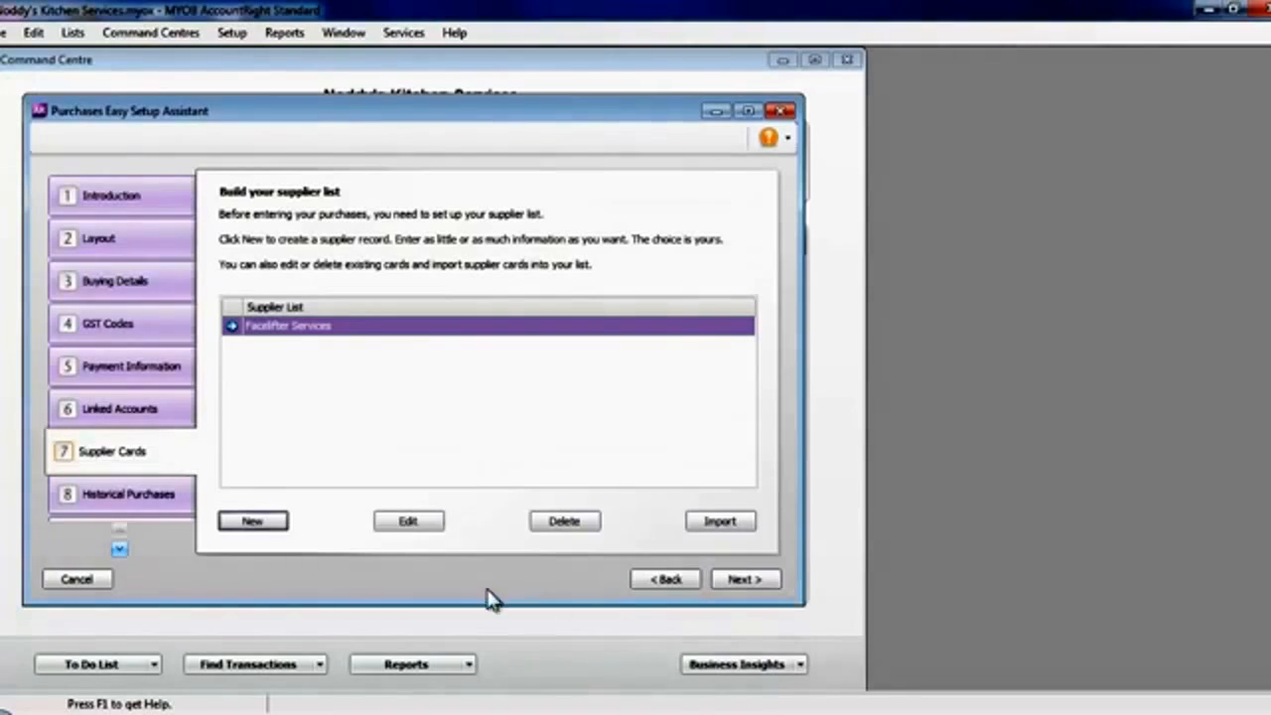
- Add a second supplier card for the company Nippon Distributors Ltd
{"action": "left_click", "coordinate": [263, 526]}
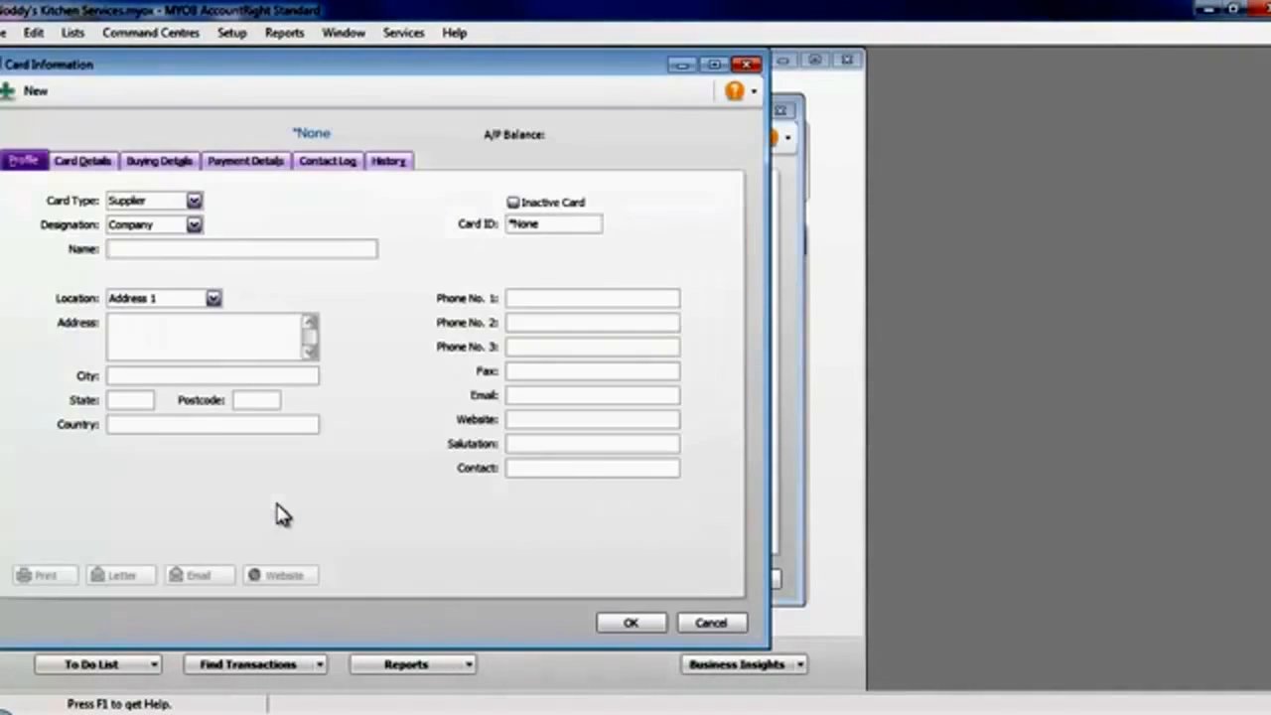
{"action": "type", "text": "Nippon "}
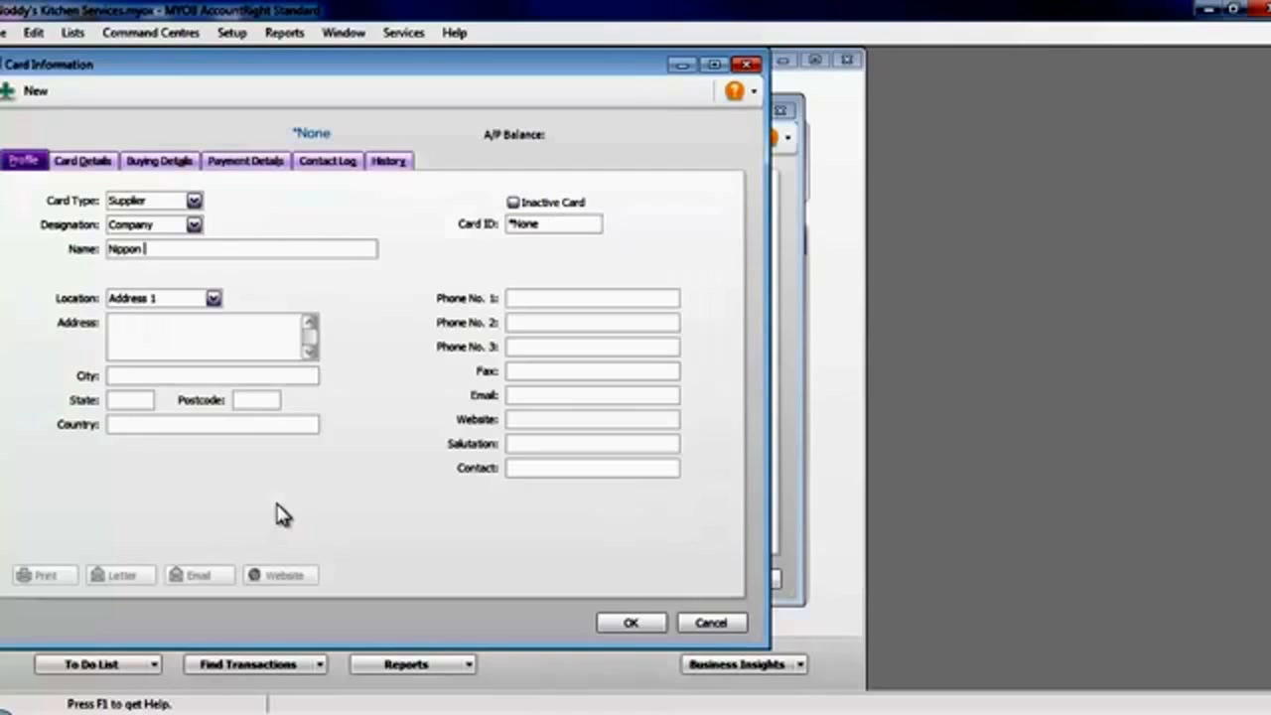
{"action": "type", "text": "Distributors Ltd"}
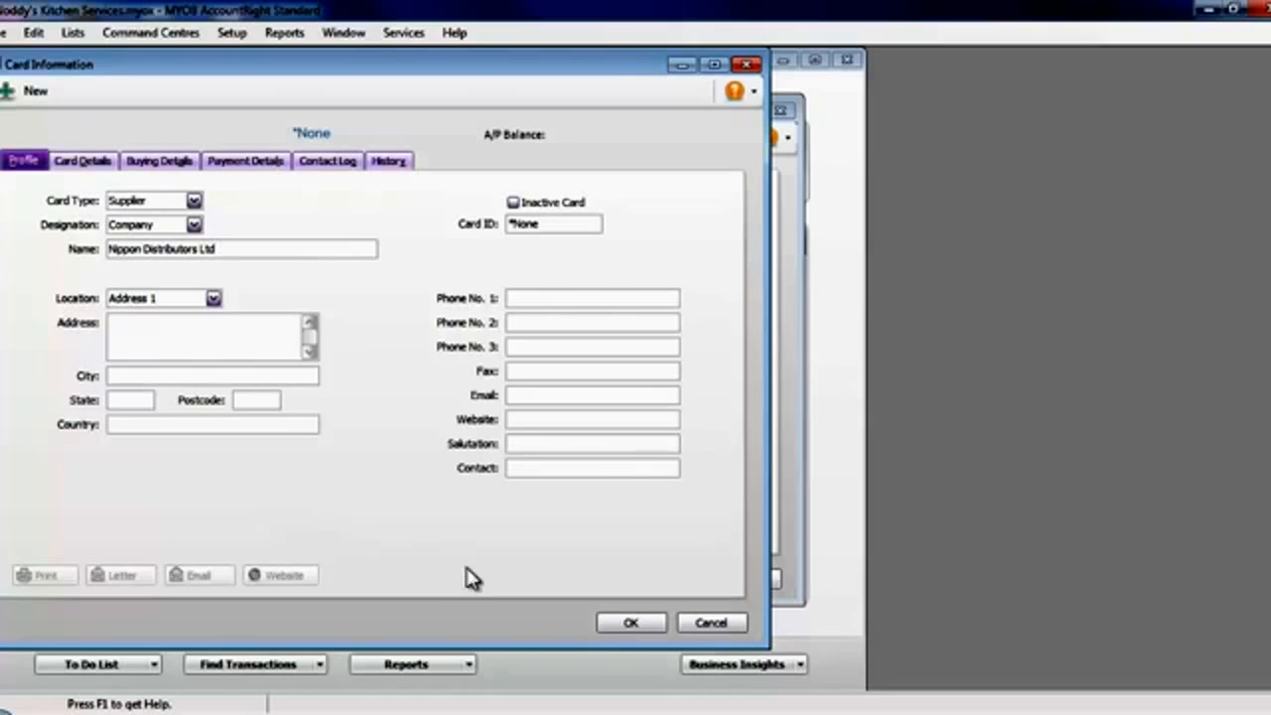
{"action": "left_click", "coordinate": [631, 624]}
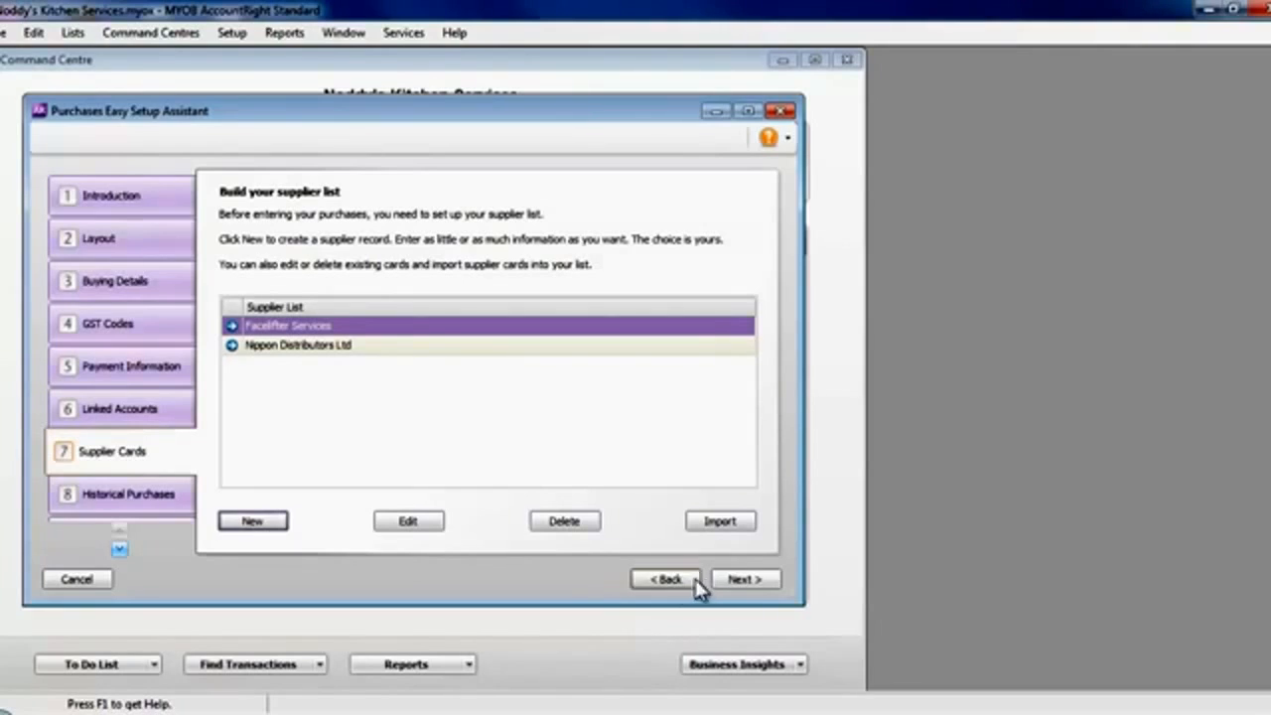
- Continue to historical purchases and start a pre-conversion purchase for Facelifter Services with supplier invoice number 123
{"action": "left_click", "coordinate": [745, 582]}
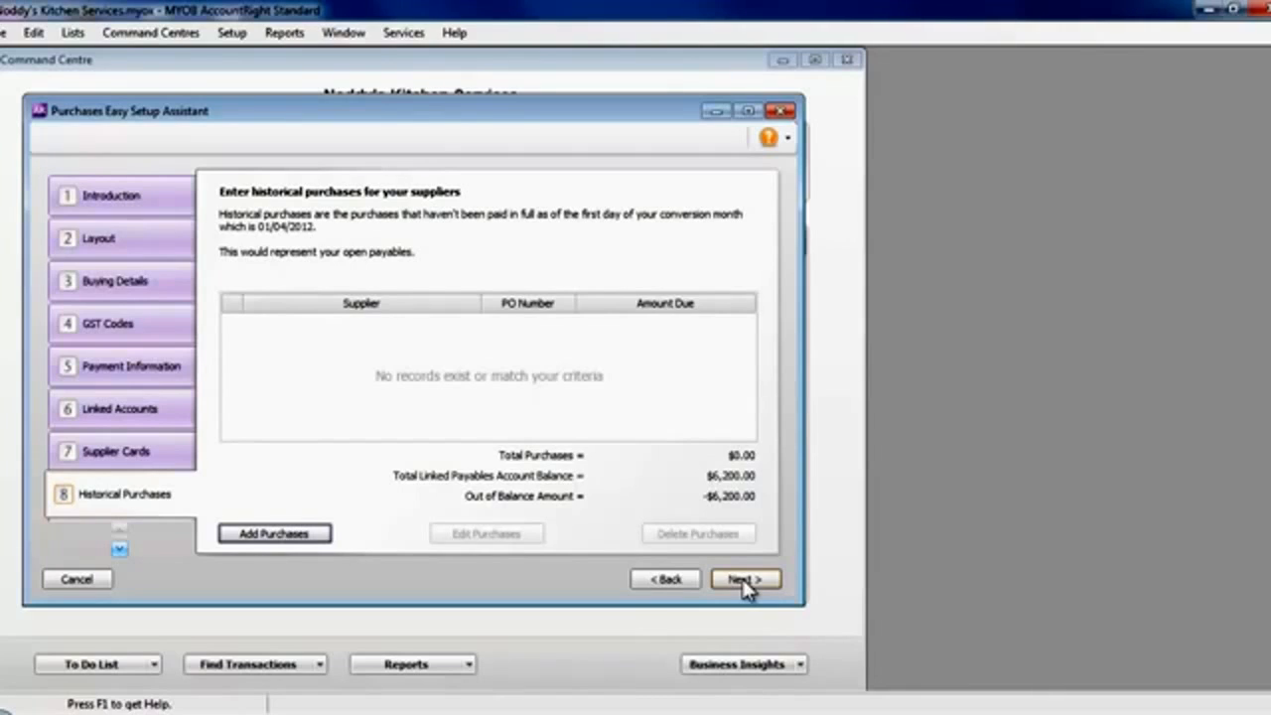
{"action": "left_click", "coordinate": [307, 534]}
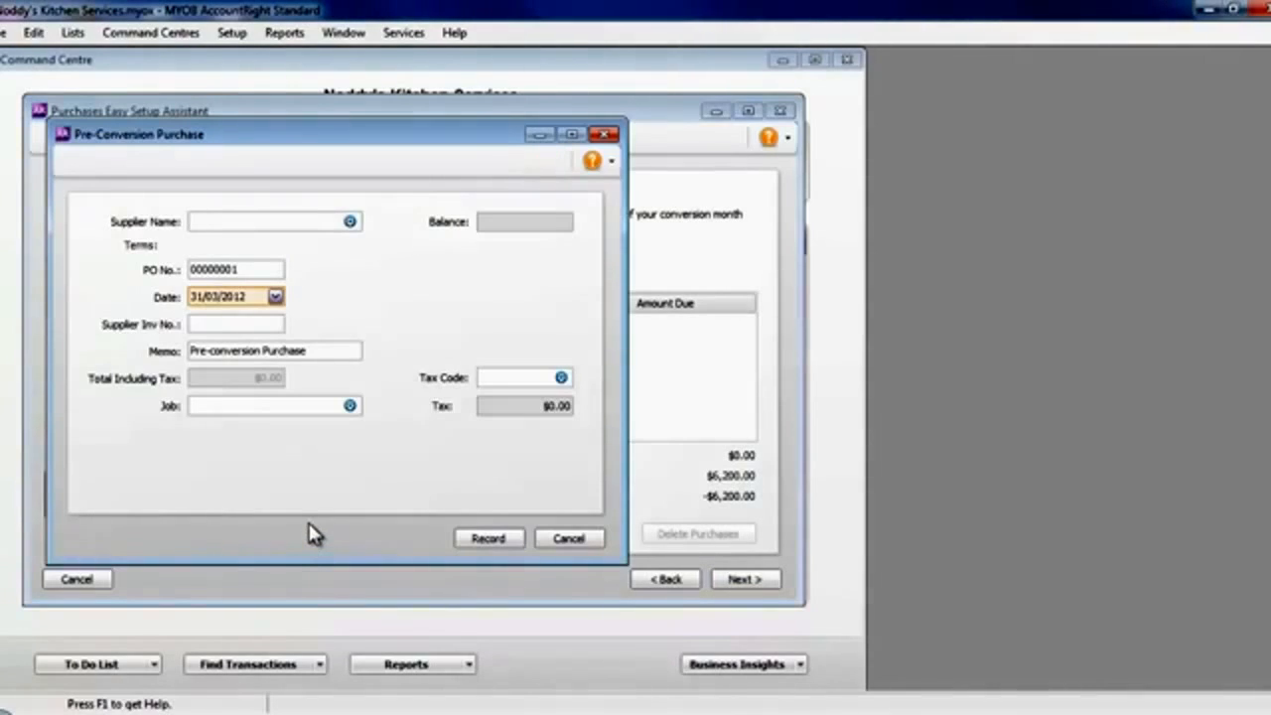
{"action": "type", "text": "Pipelifter Services"}
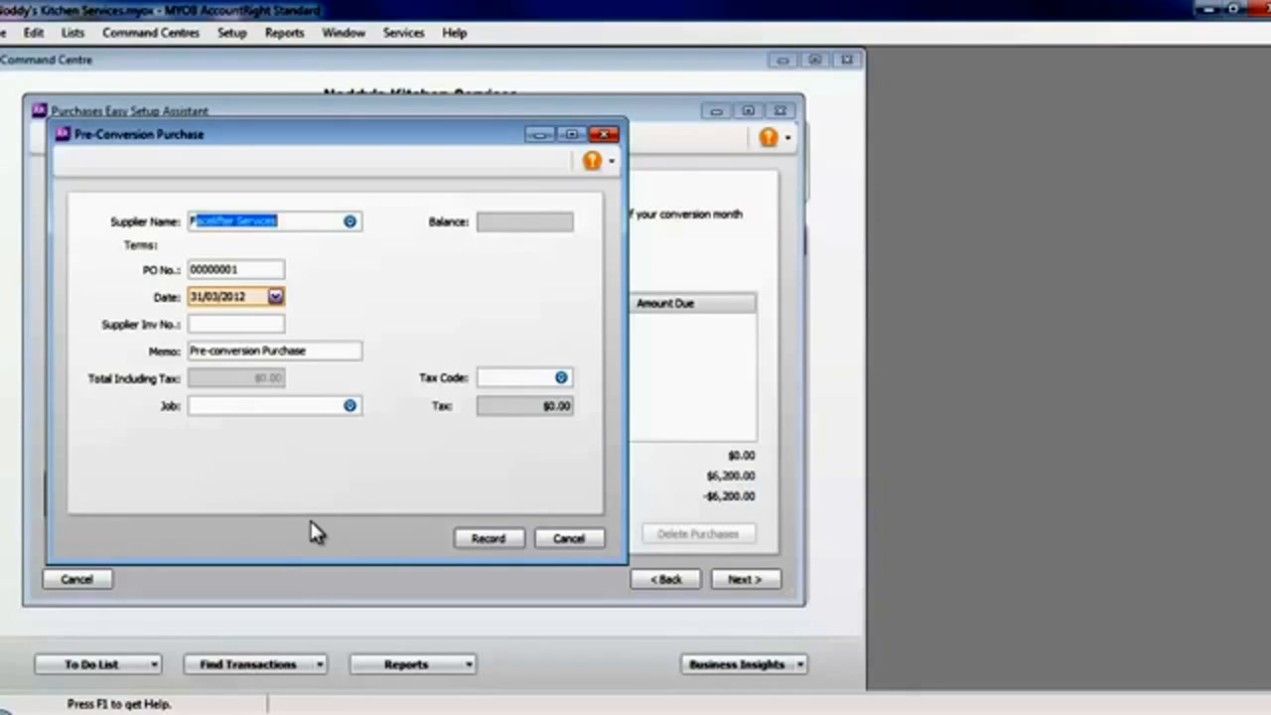
{"action": "key", "text": "Tab"}
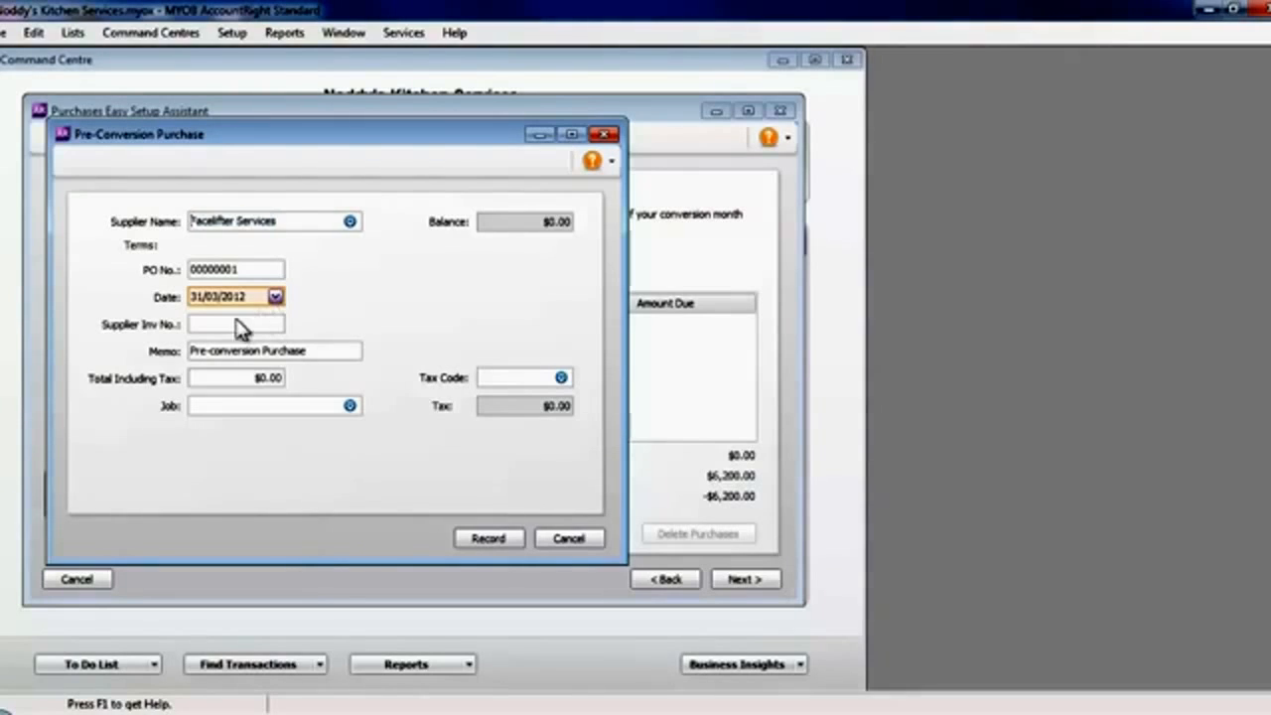
{"action": "left_click", "coordinate": [211, 322]}
{"action": "type", "text": "123"}
{"action": "key", "text": "Tab"}
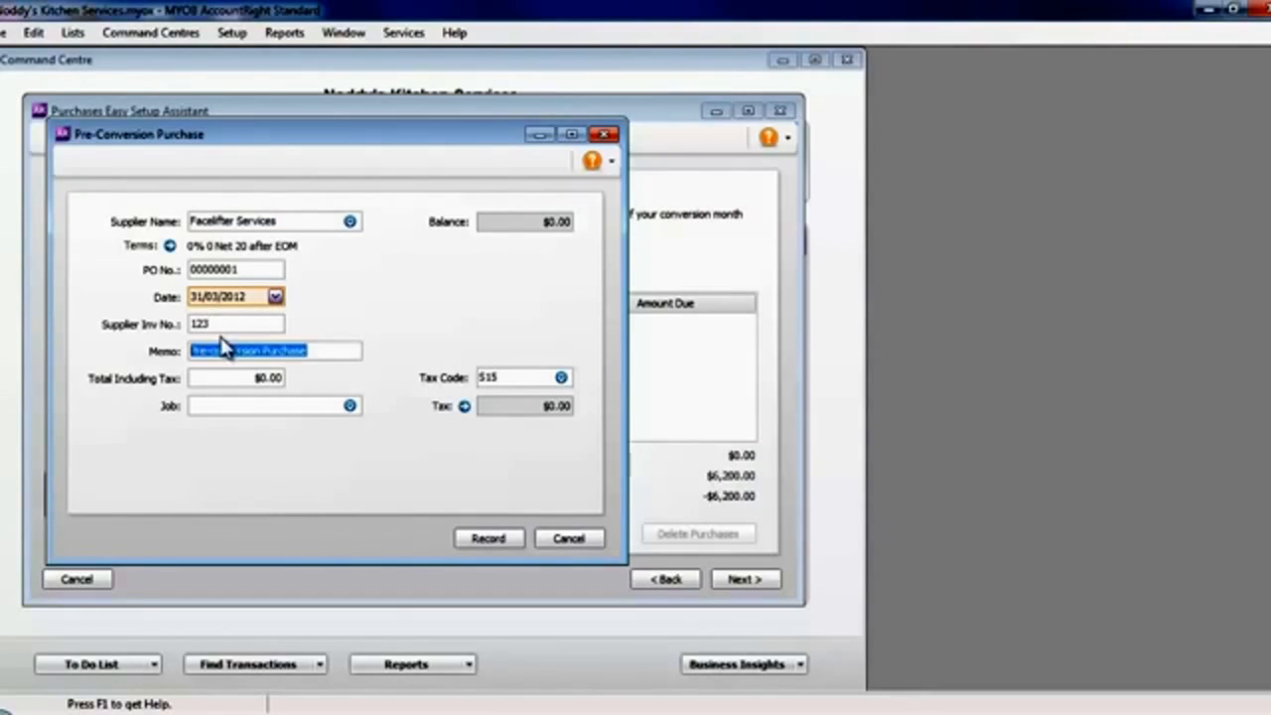
- Date the Facelifter Services purchase 20/03/2012, set its total including tax to $4,000.00 and record it
{"action": "left_click", "coordinate": [275, 297]}
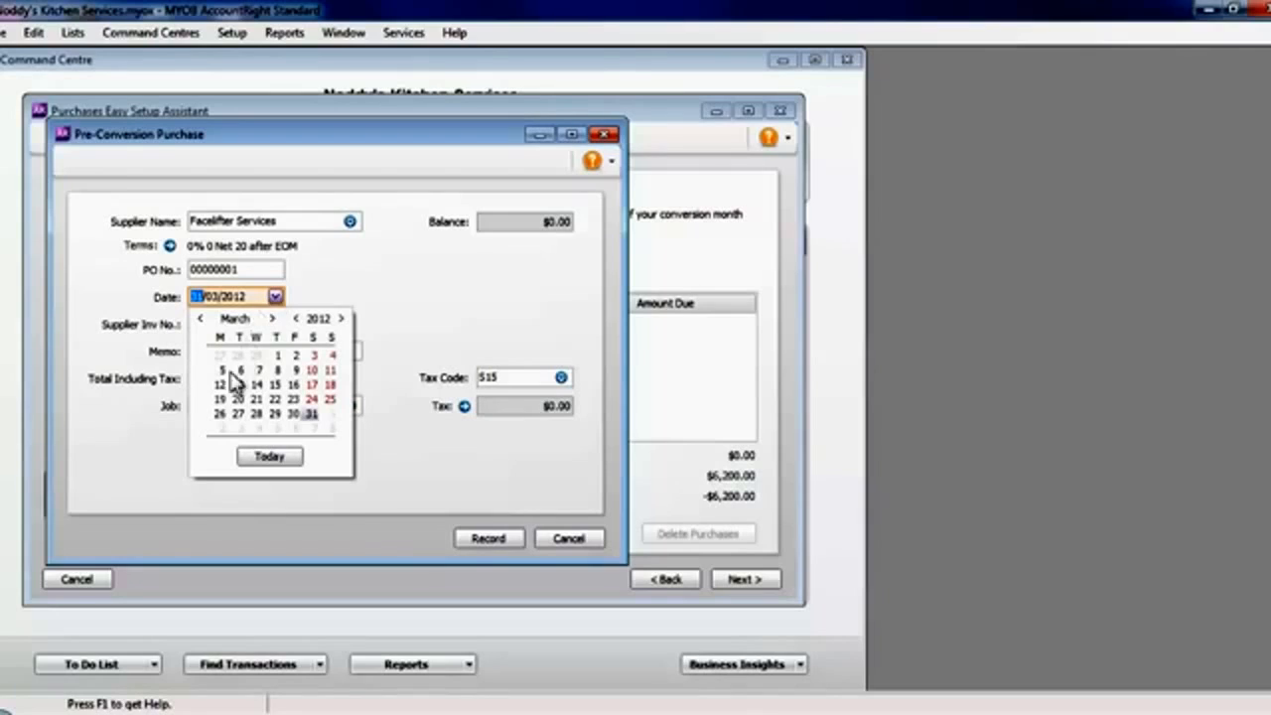
{"action": "left_click", "coordinate": [243, 407]}
{"action": "left_click", "coordinate": [242, 377]}
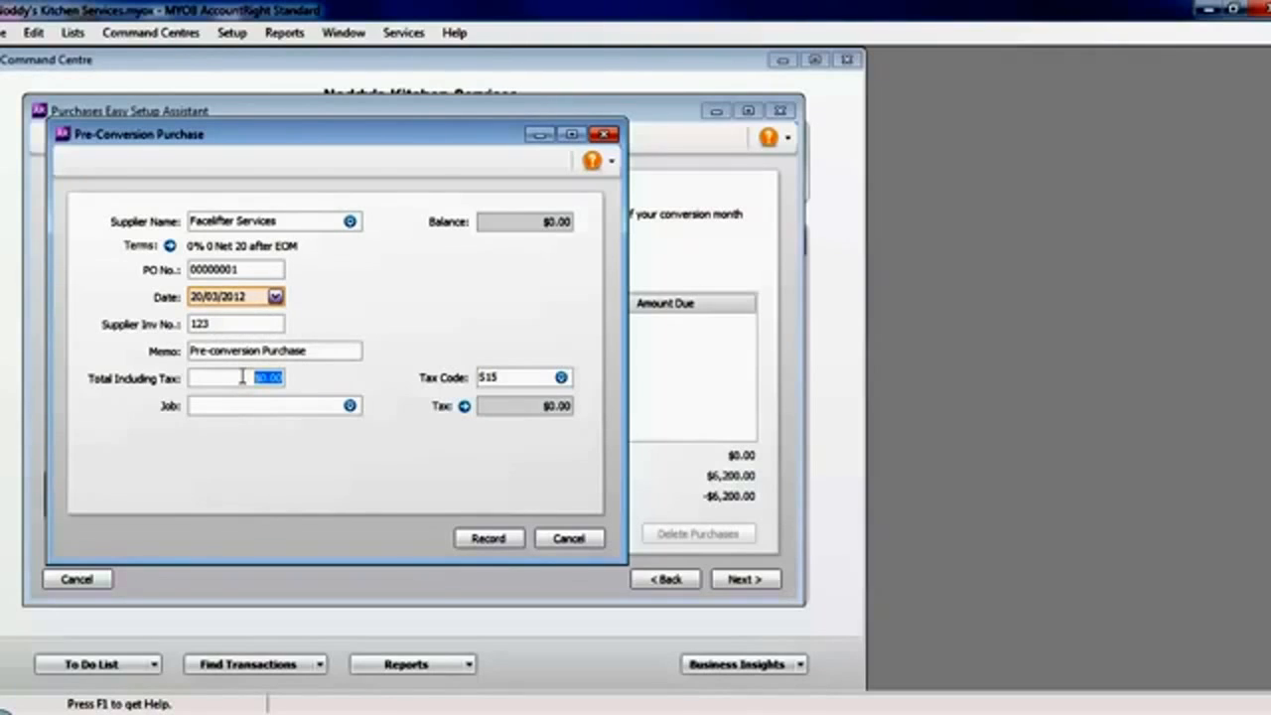
{"action": "type", "text": "4000"}
{"action": "key", "text": "Tab"}
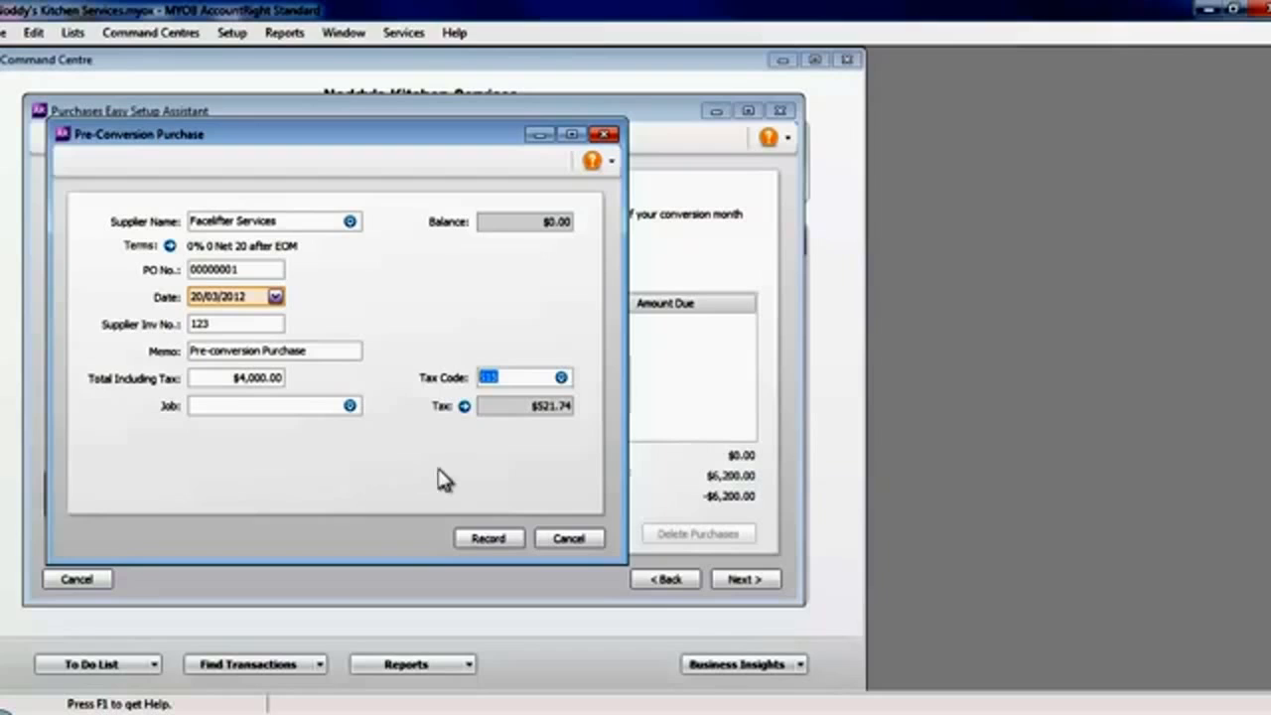
{"action": "left_click", "coordinate": [484, 537]}
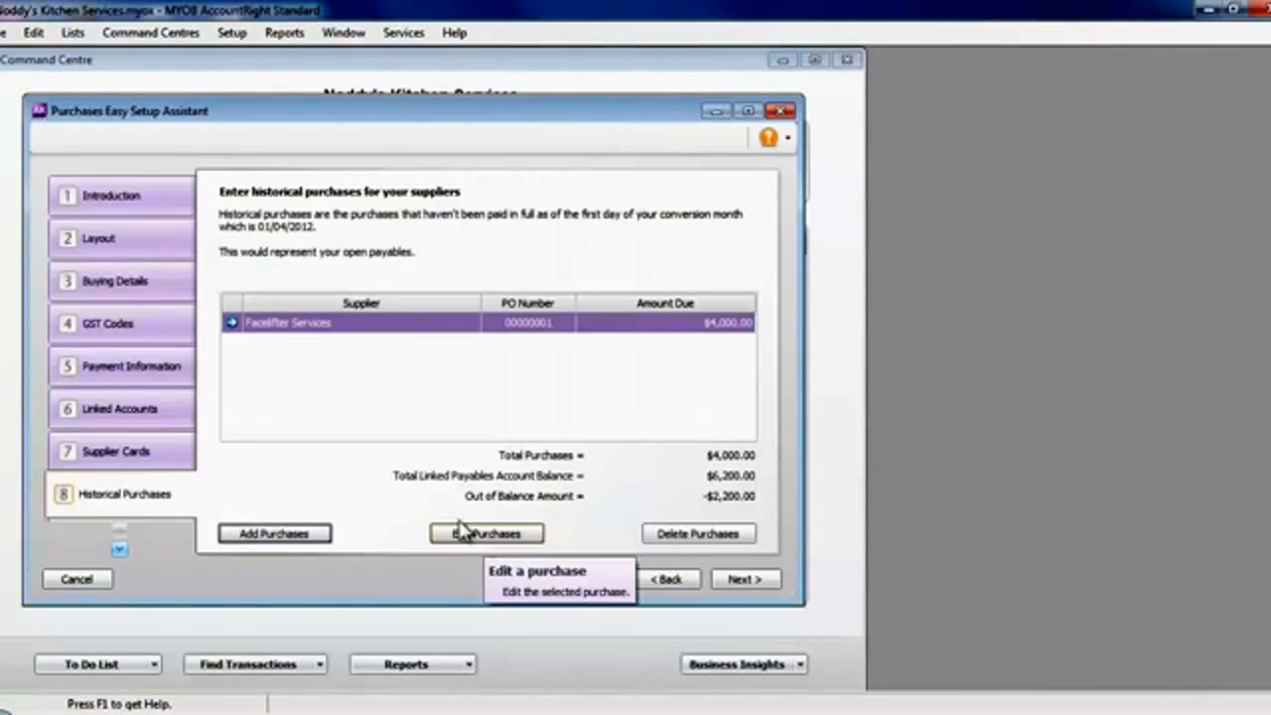
- Add another pre-conversion purchase for Nippon Distributors Ltd dated 01/03/2012
{"action": "left_click", "coordinate": [299, 537]}
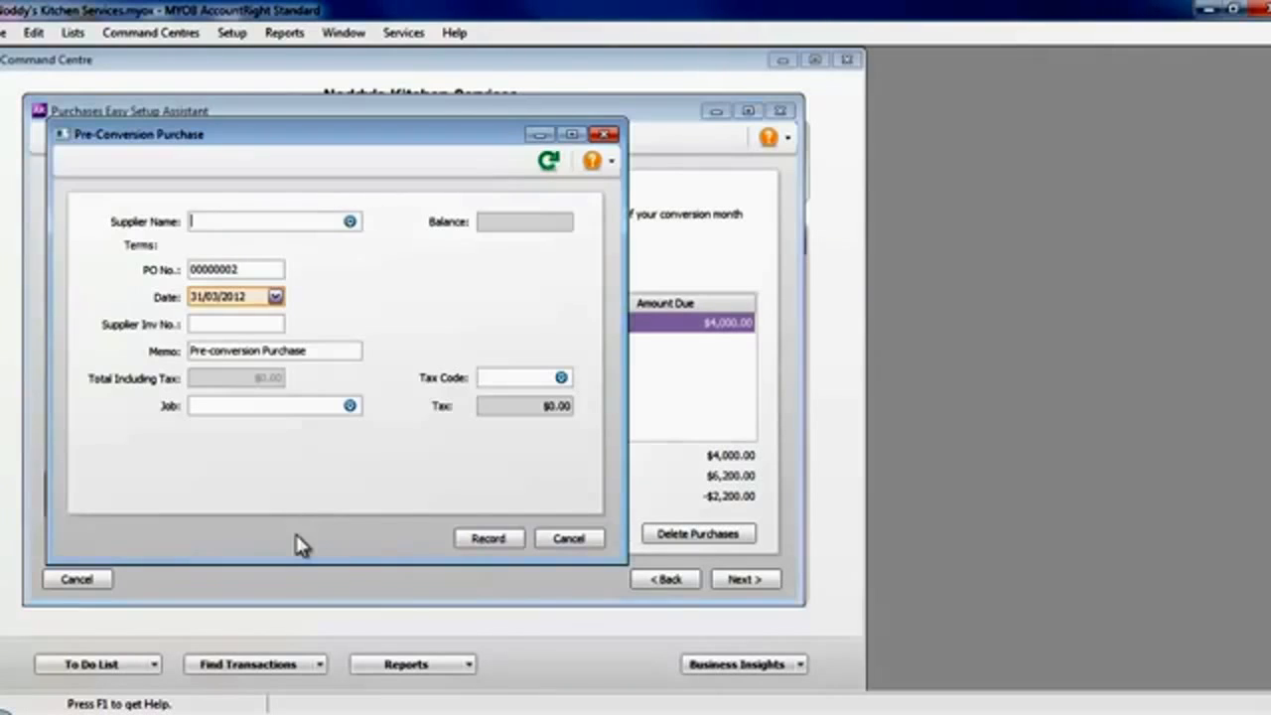
{"action": "type", "text": "No"}
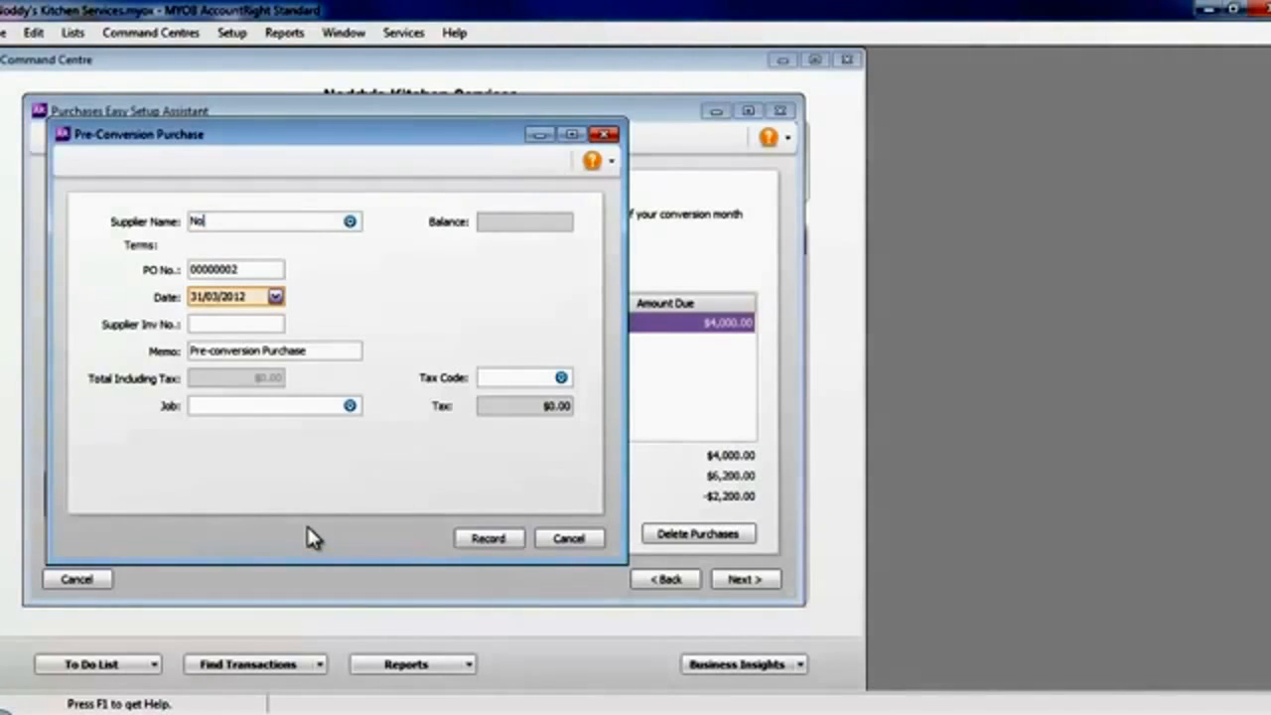
{"action": "key", "text": "BackSpace"}
{"action": "type", "text": "ippon Distributors Ltd"}
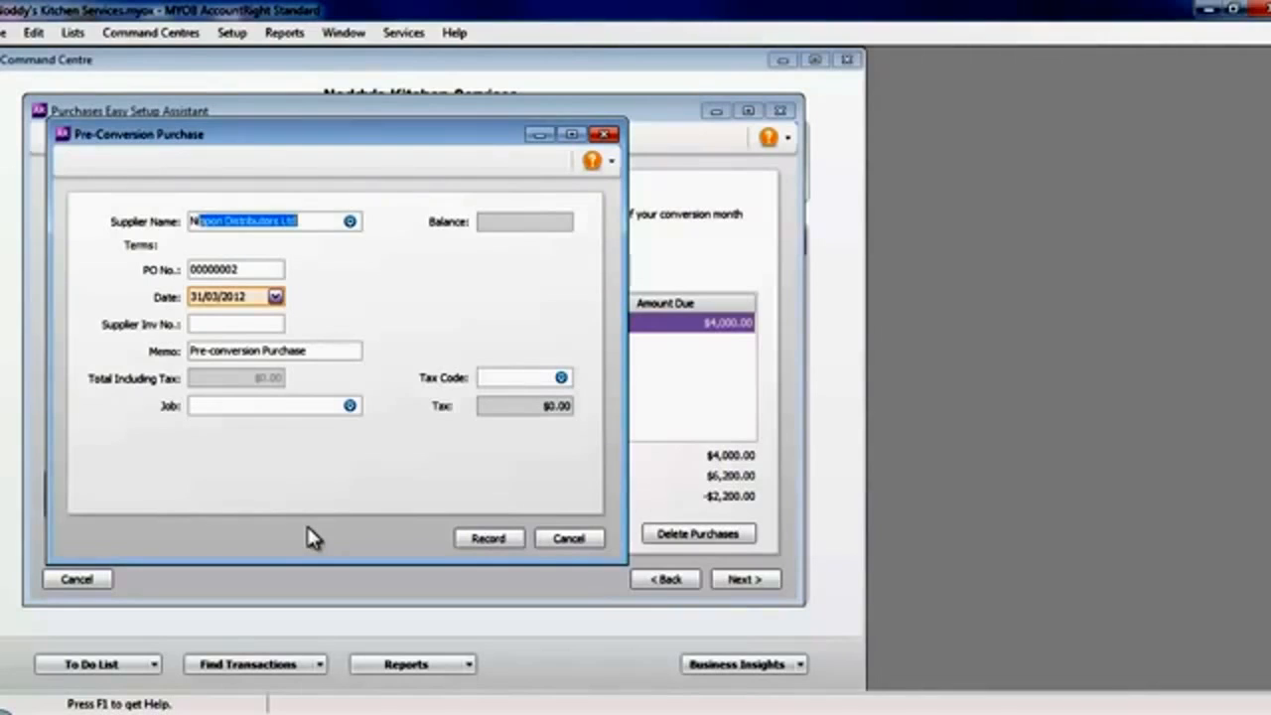
{"action": "key", "text": "Tab"}
{"action": "left_click", "coordinate": [275, 297]}
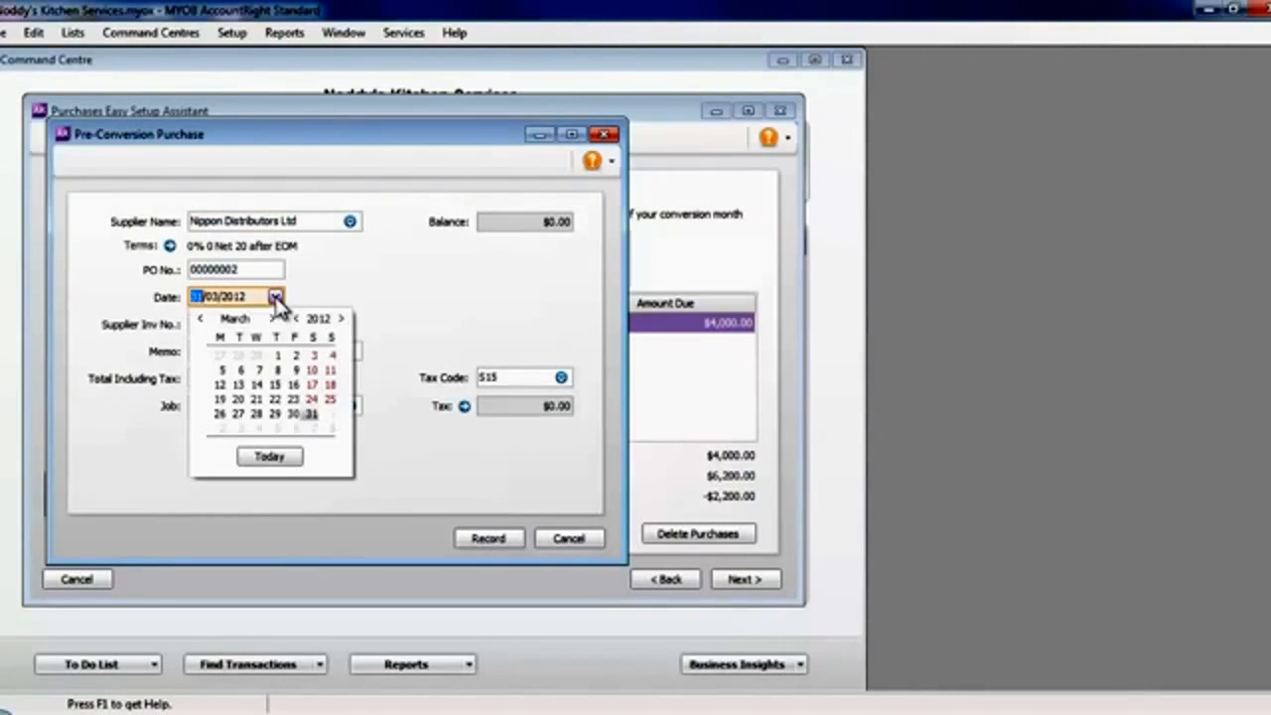
{"action": "left_click", "coordinate": [275, 350]}
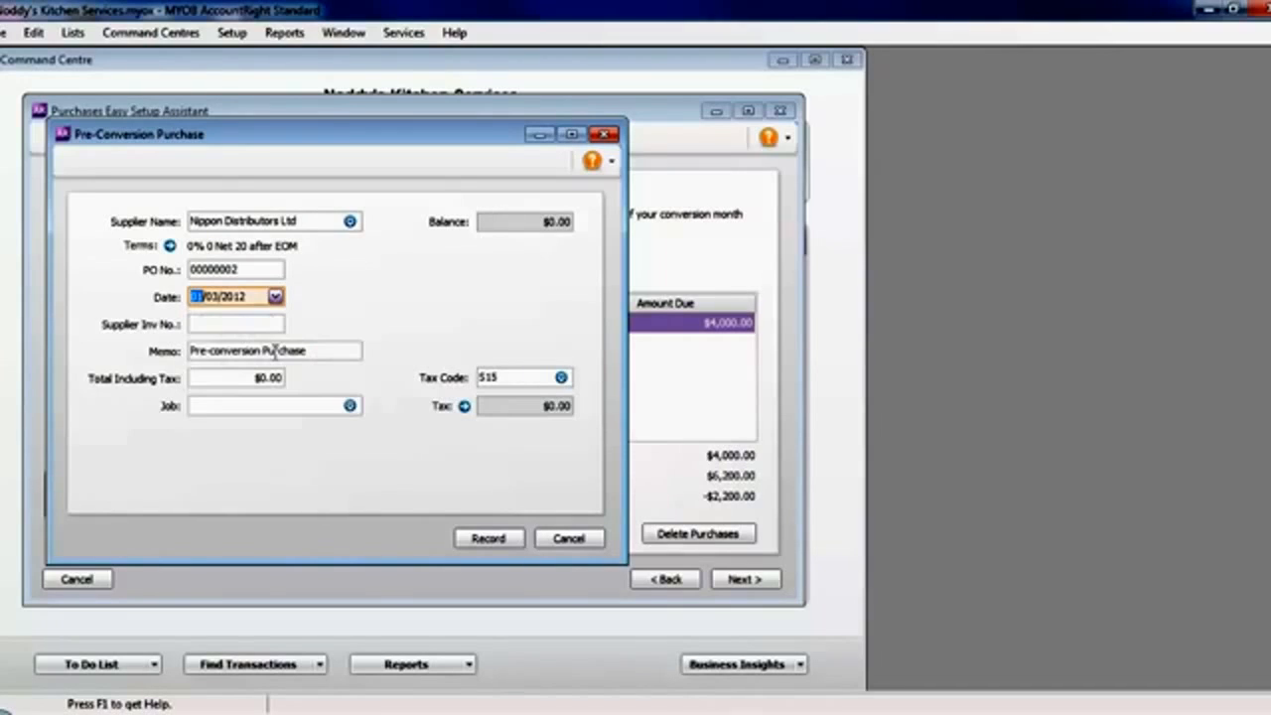
- Set the Nippon Distributors Ltd purchase total including tax to $2,200.00 with supplier invoice number INV 1234, and record it
{"action": "left_click", "coordinate": [242, 378]}
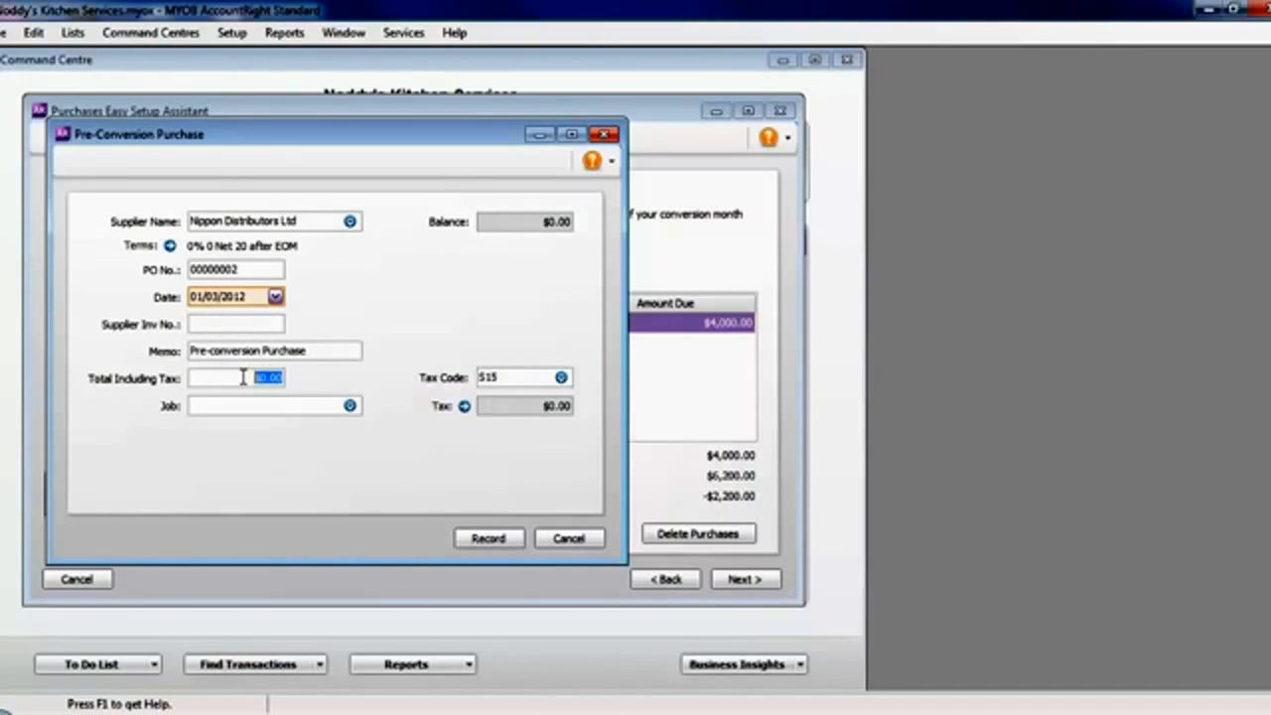
{"action": "type", "text": "2,200"}
{"action": "key", "text": "Tab"}
{"action": "left_click", "coordinate": [238, 326]}
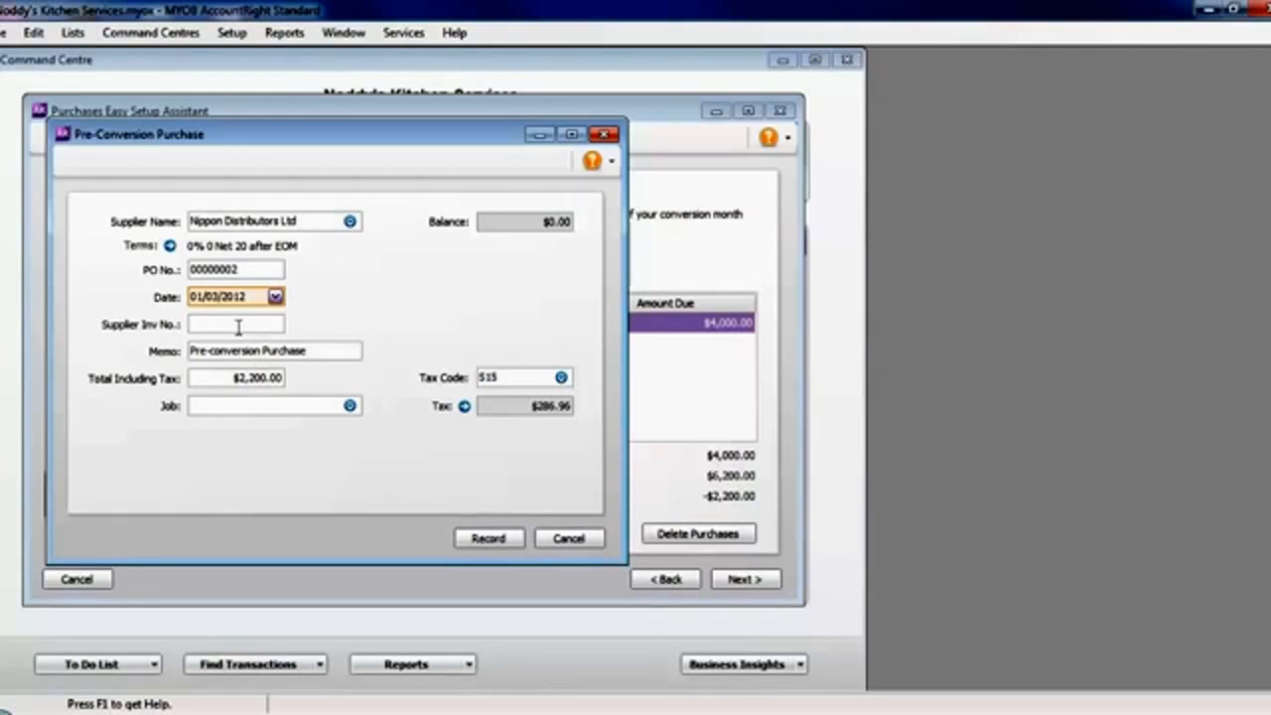
{"action": "type", "text": "INV 1234"}
{"action": "left_click", "coordinate": [507, 539]}
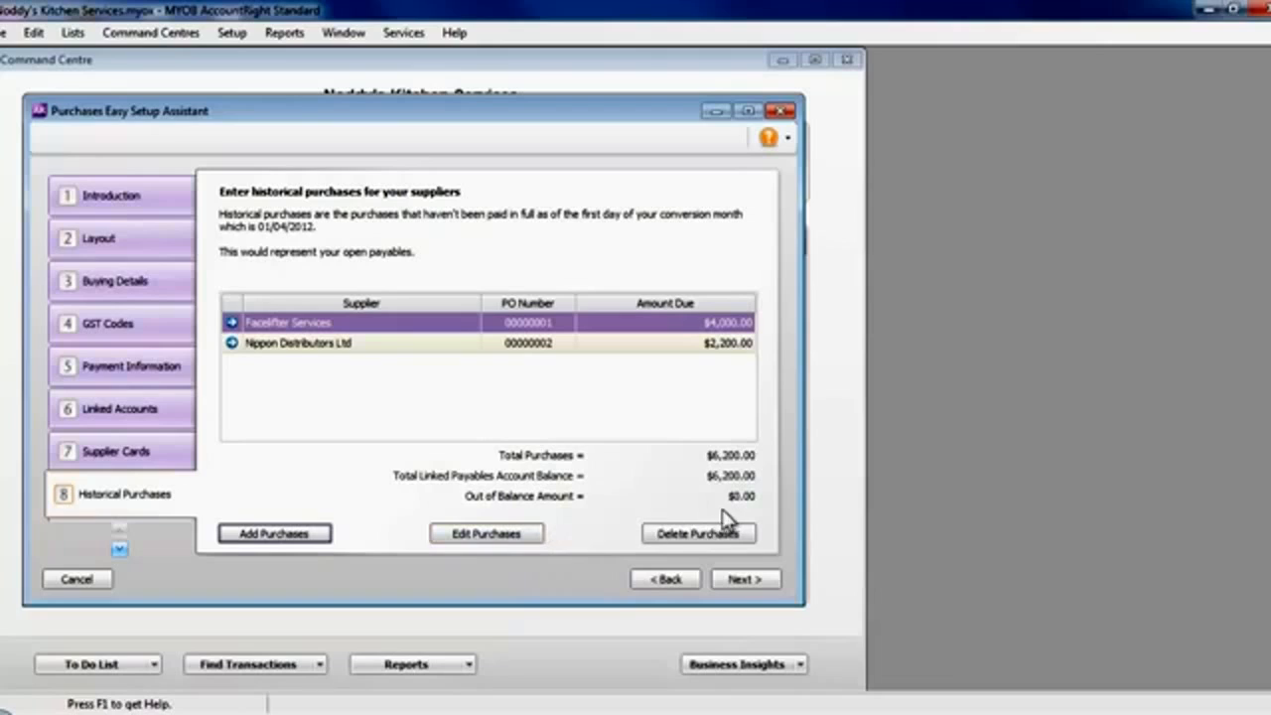
- Finish the Purchases Easy Setup Assistant and close the Easy Setup Assistant to return to the Command Centre
{"action": "left_click", "coordinate": [745, 580]}
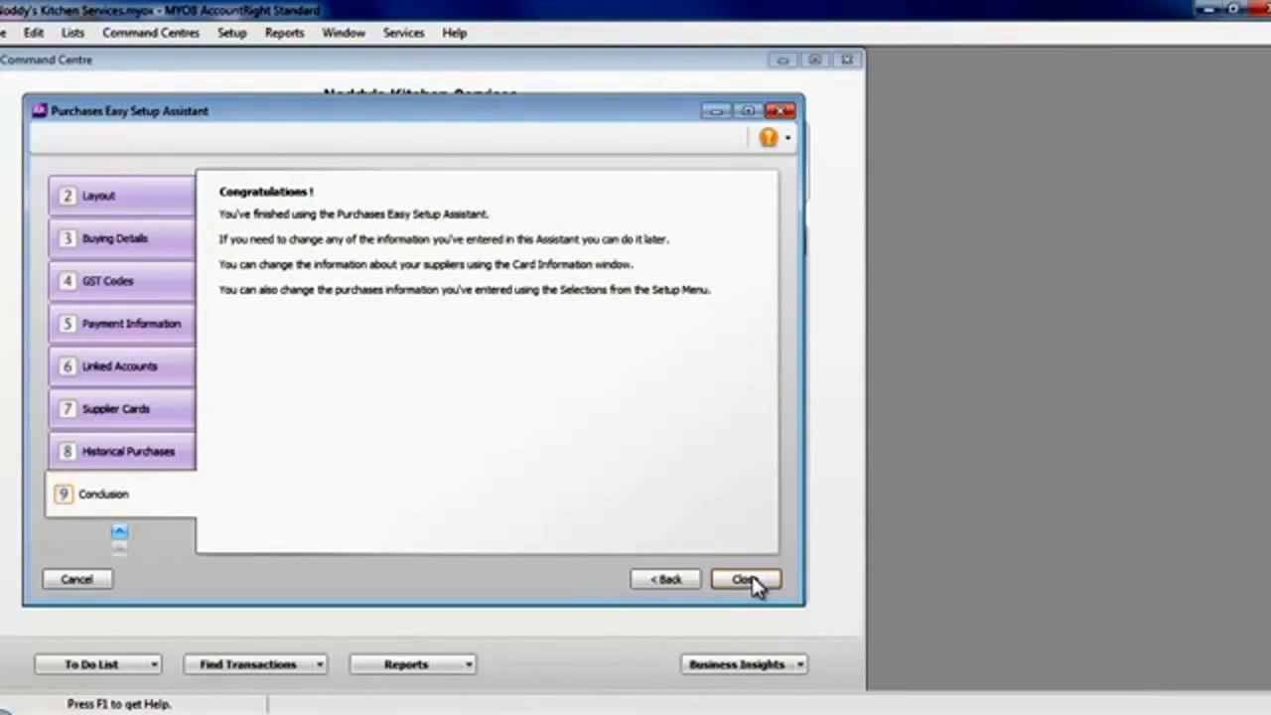
{"action": "left_click", "coordinate": [753, 583]}
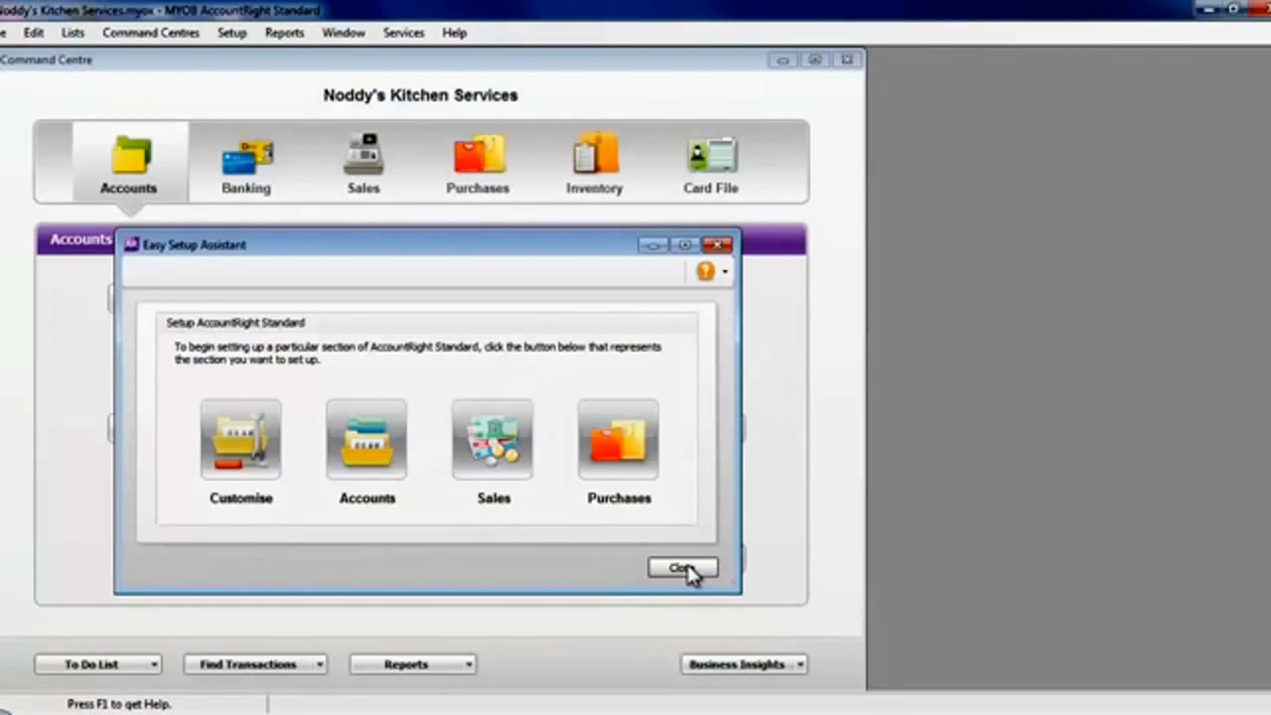
{"action": "left_click", "coordinate": [685, 570]}
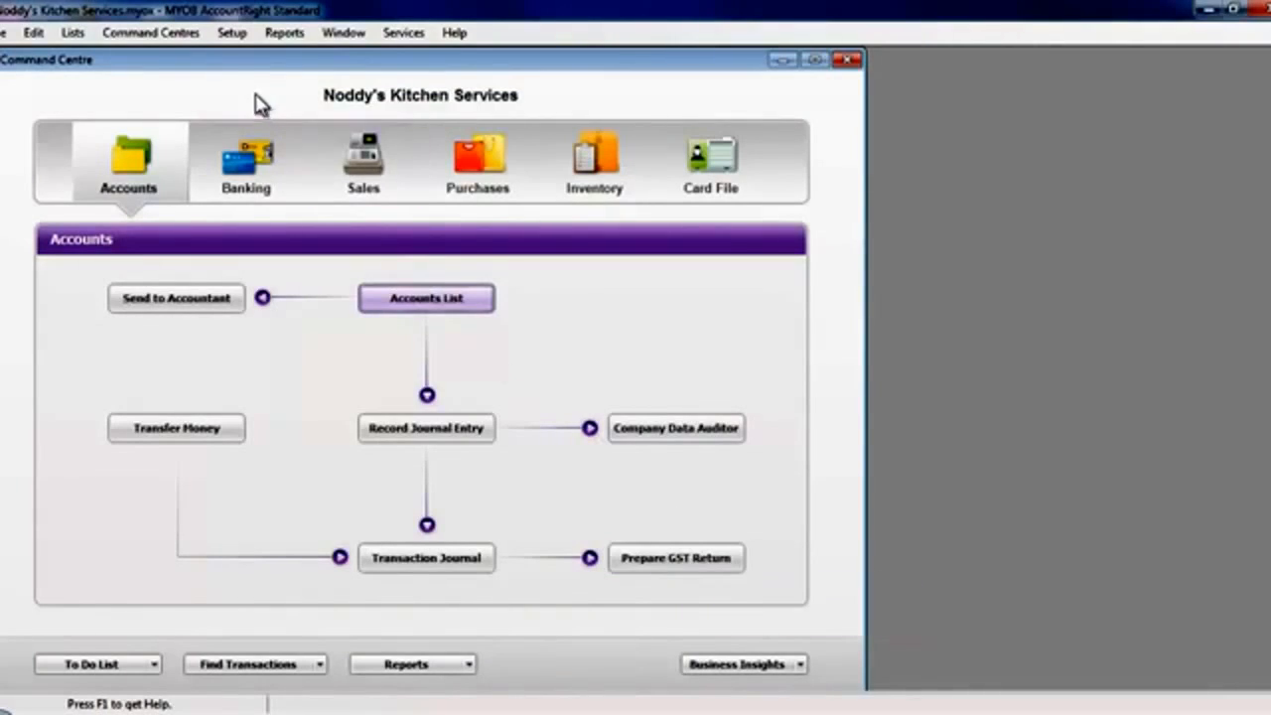
- Look over the setup options for opening balances and the sections of the reopened Easy Setup Assistant, and close it
{"action": "left_click", "coordinate": [227, 33]}
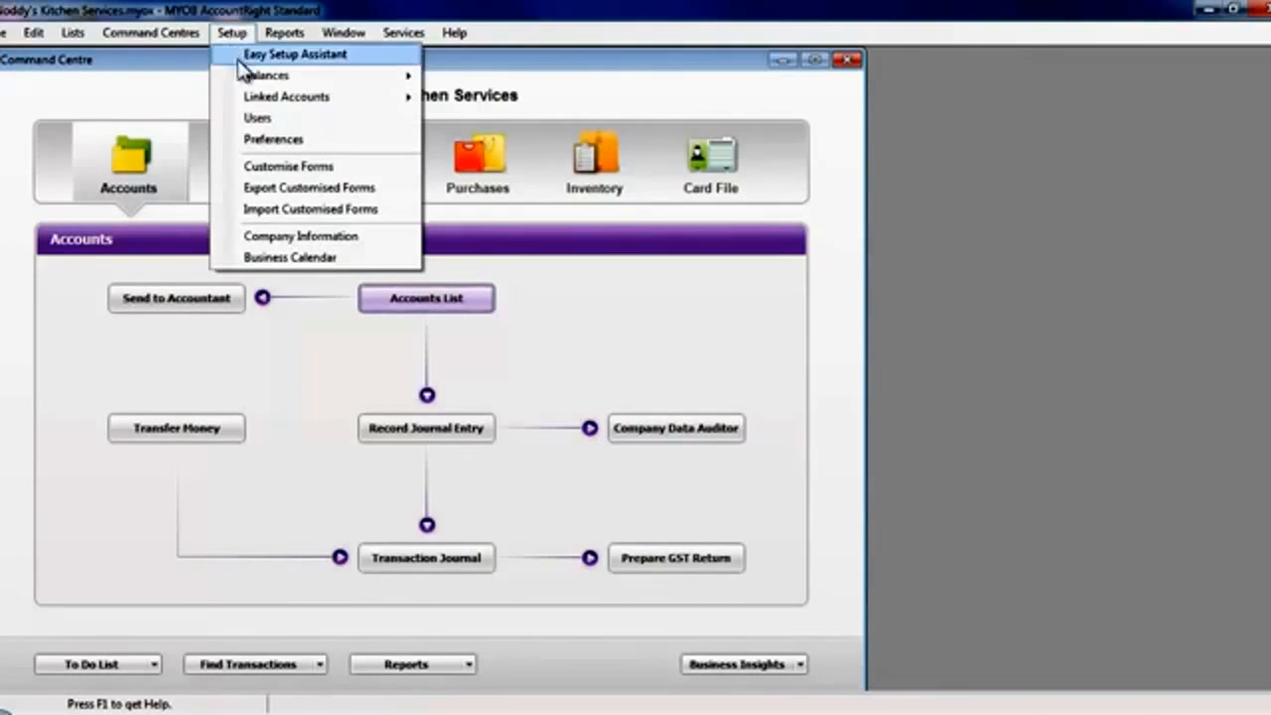
{"action": "mouse_move", "coordinate": [298, 78]}
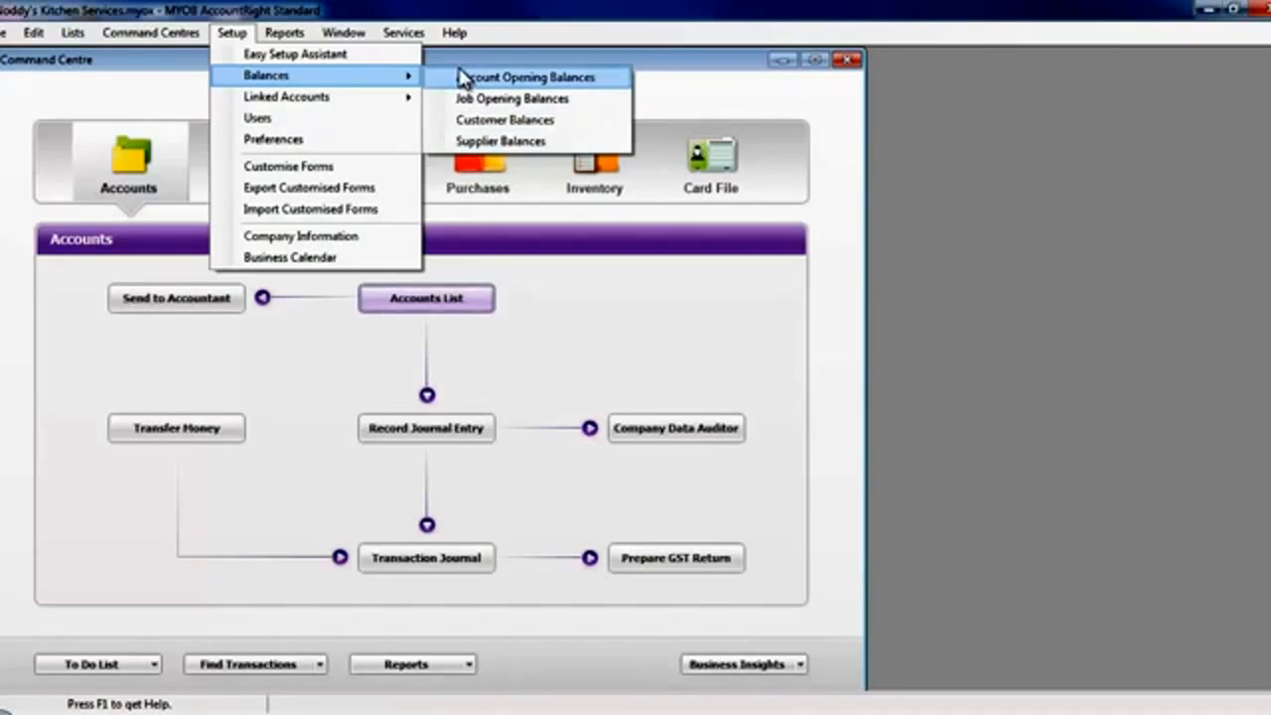
{"action": "left_click", "coordinate": [298, 55]}
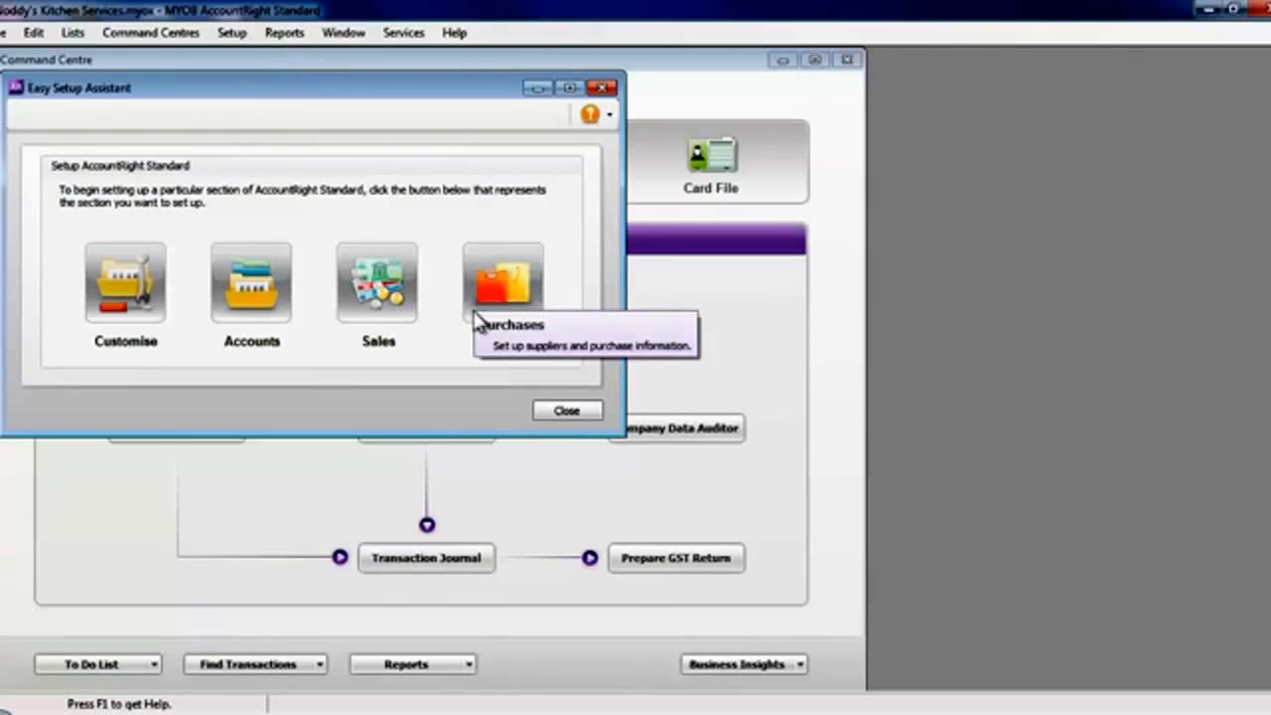
{"action": "left_click", "coordinate": [575, 411]}
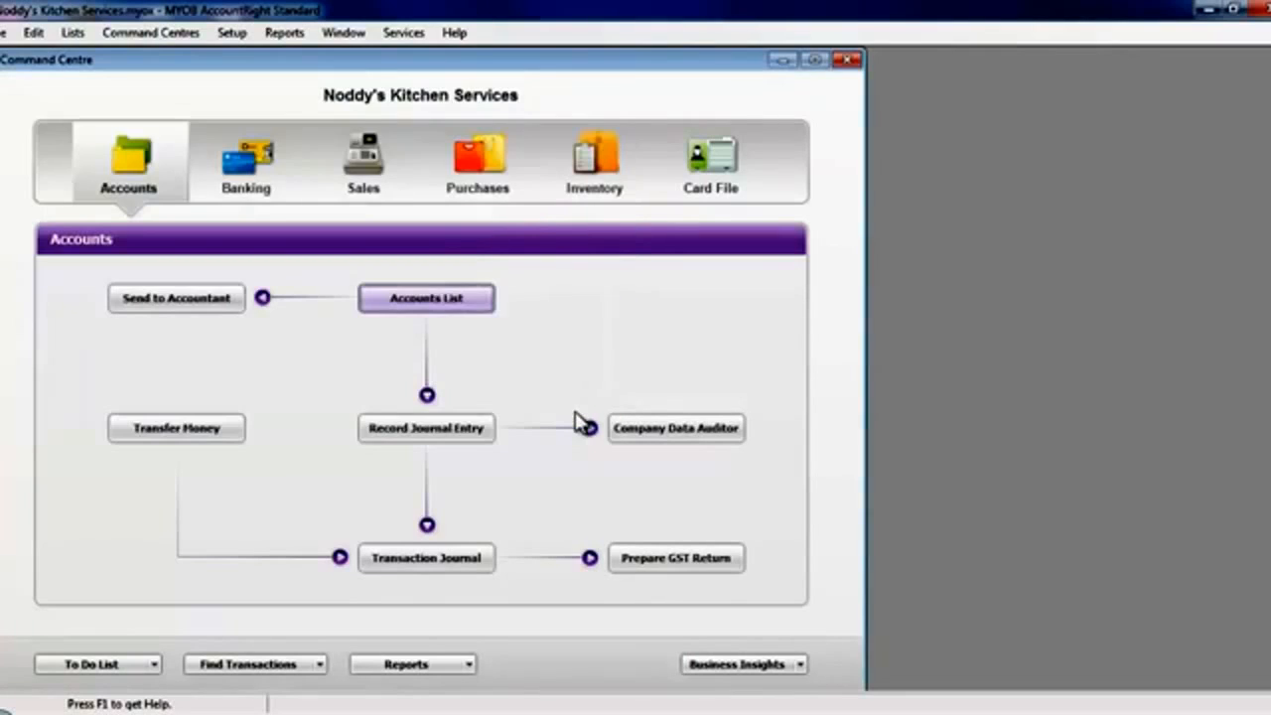